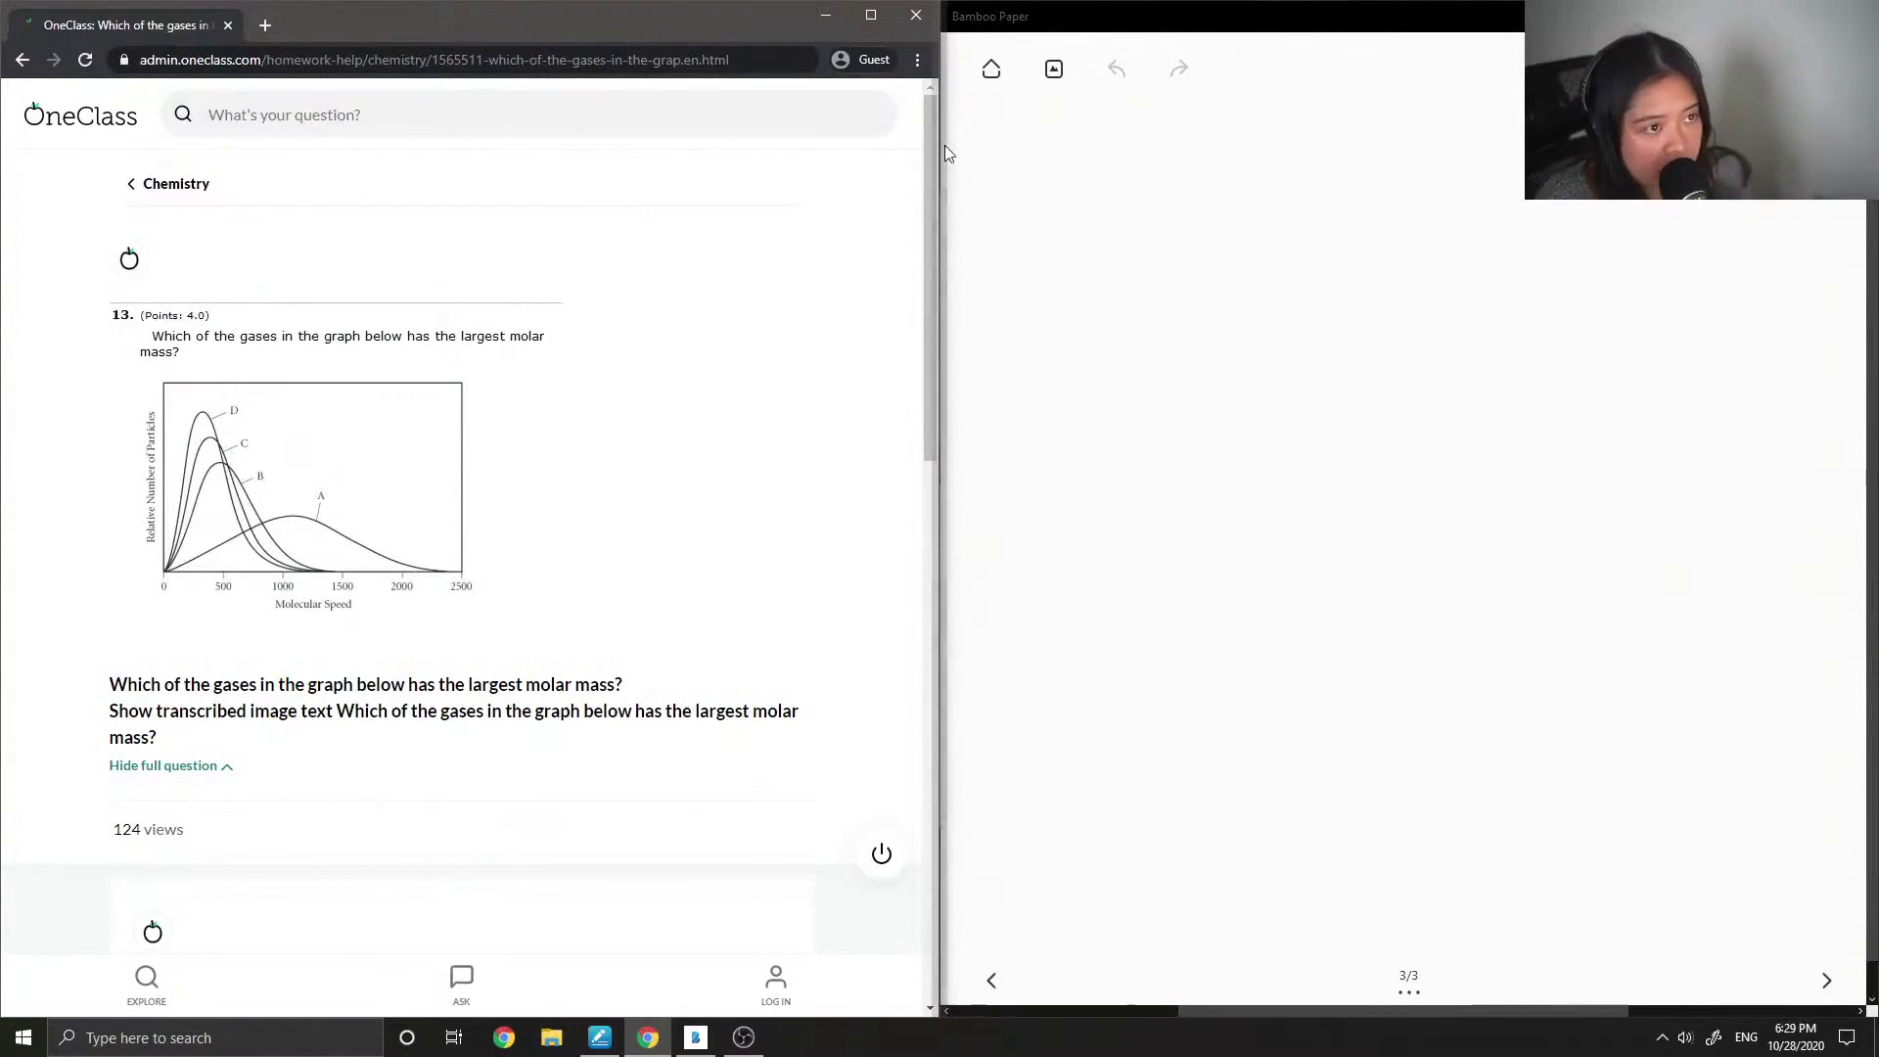
Step: Write '3)' in green, then draw the graph axes in black ink
{"action": "left_click_drag", "start_coordinate": [983, 149], "coordinate": [1014, 189]}
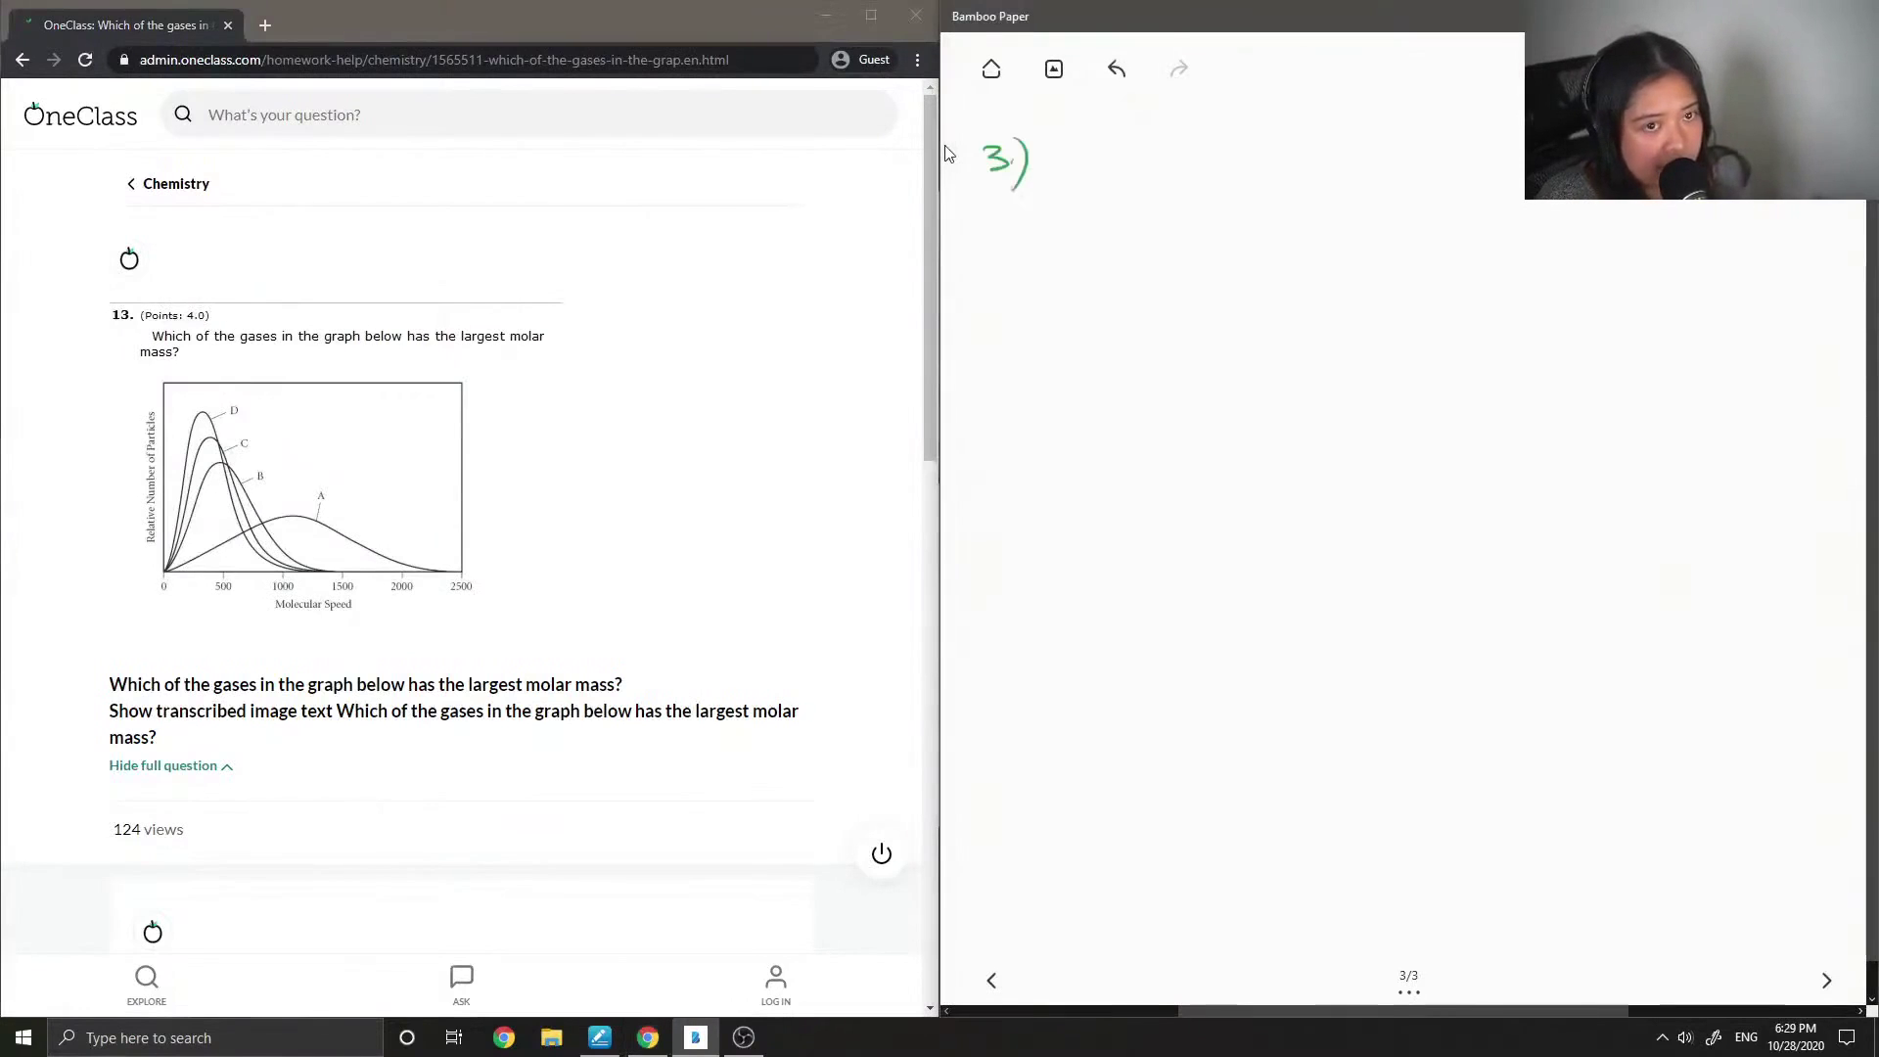
{"action": "left_click", "coordinate": [1663, 68]}
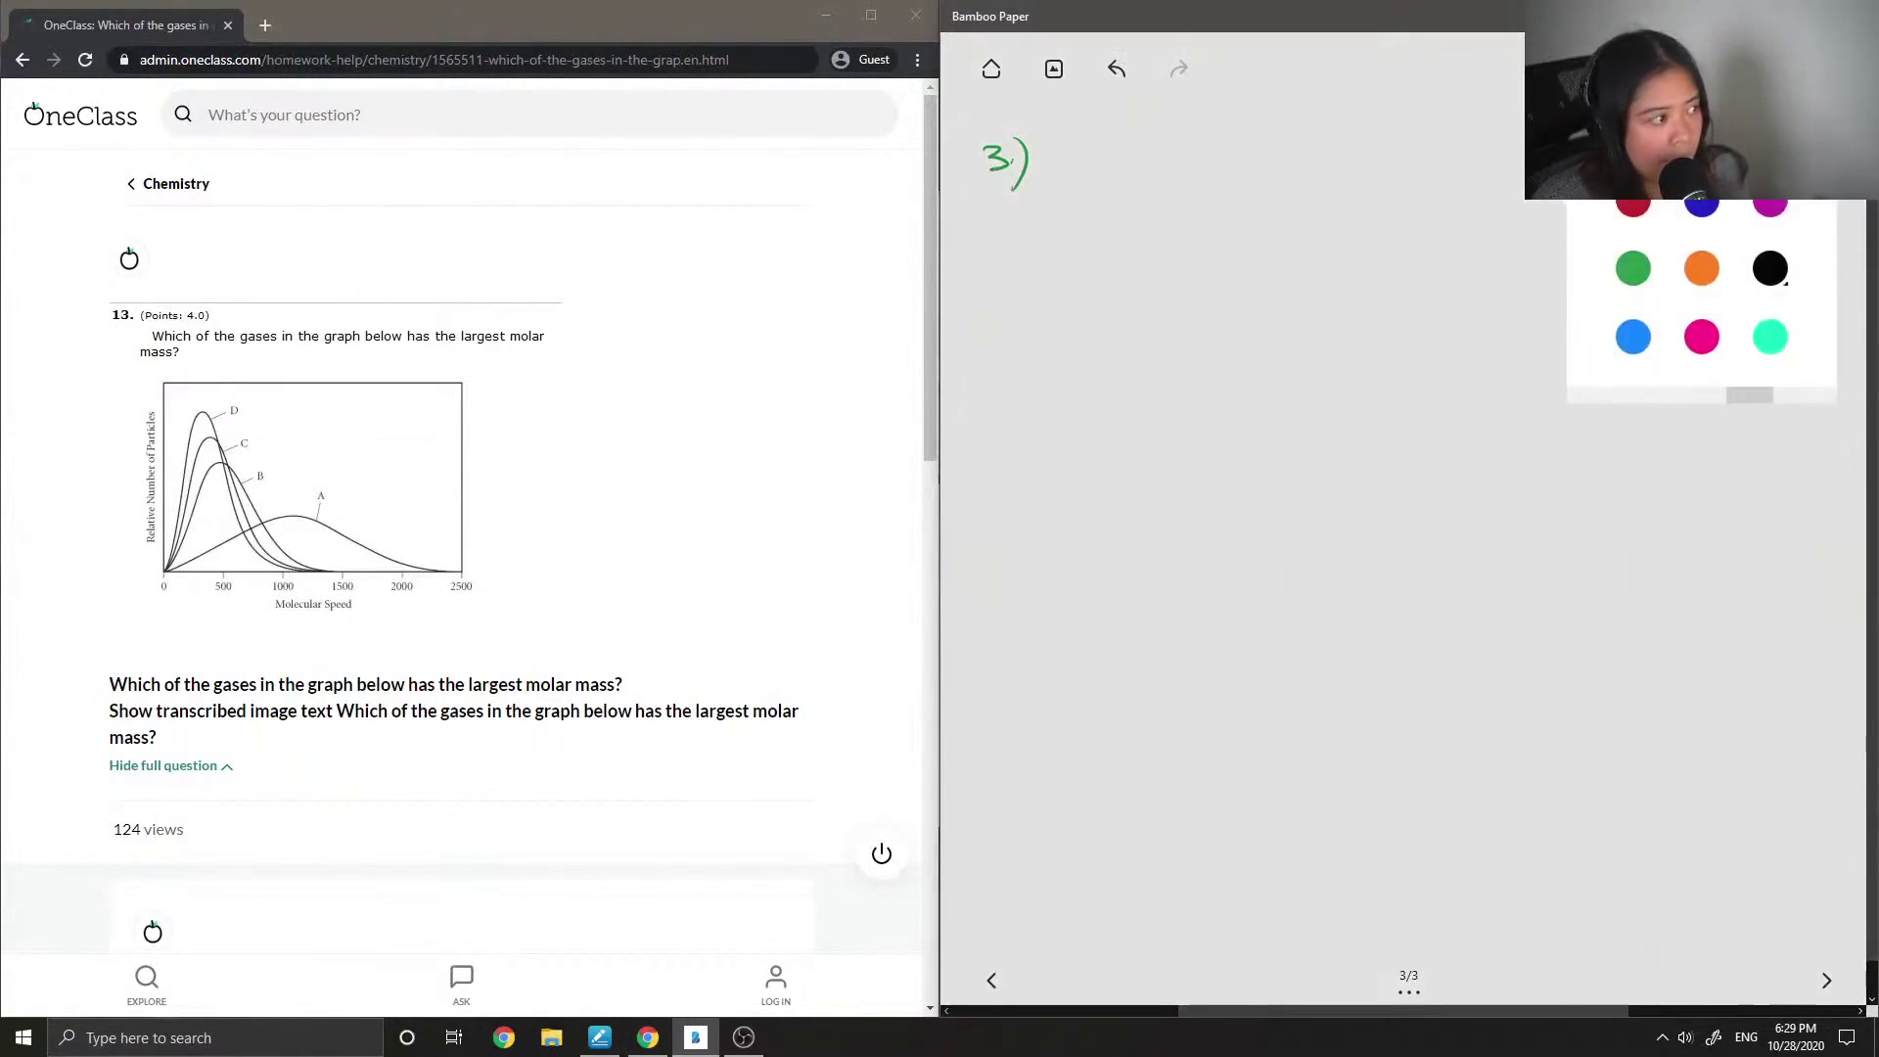
{"action": "left_click", "coordinate": [1633, 267]}
{"action": "left_click_drag", "start_coordinate": [1025, 228], "coordinate": [1032, 298]}
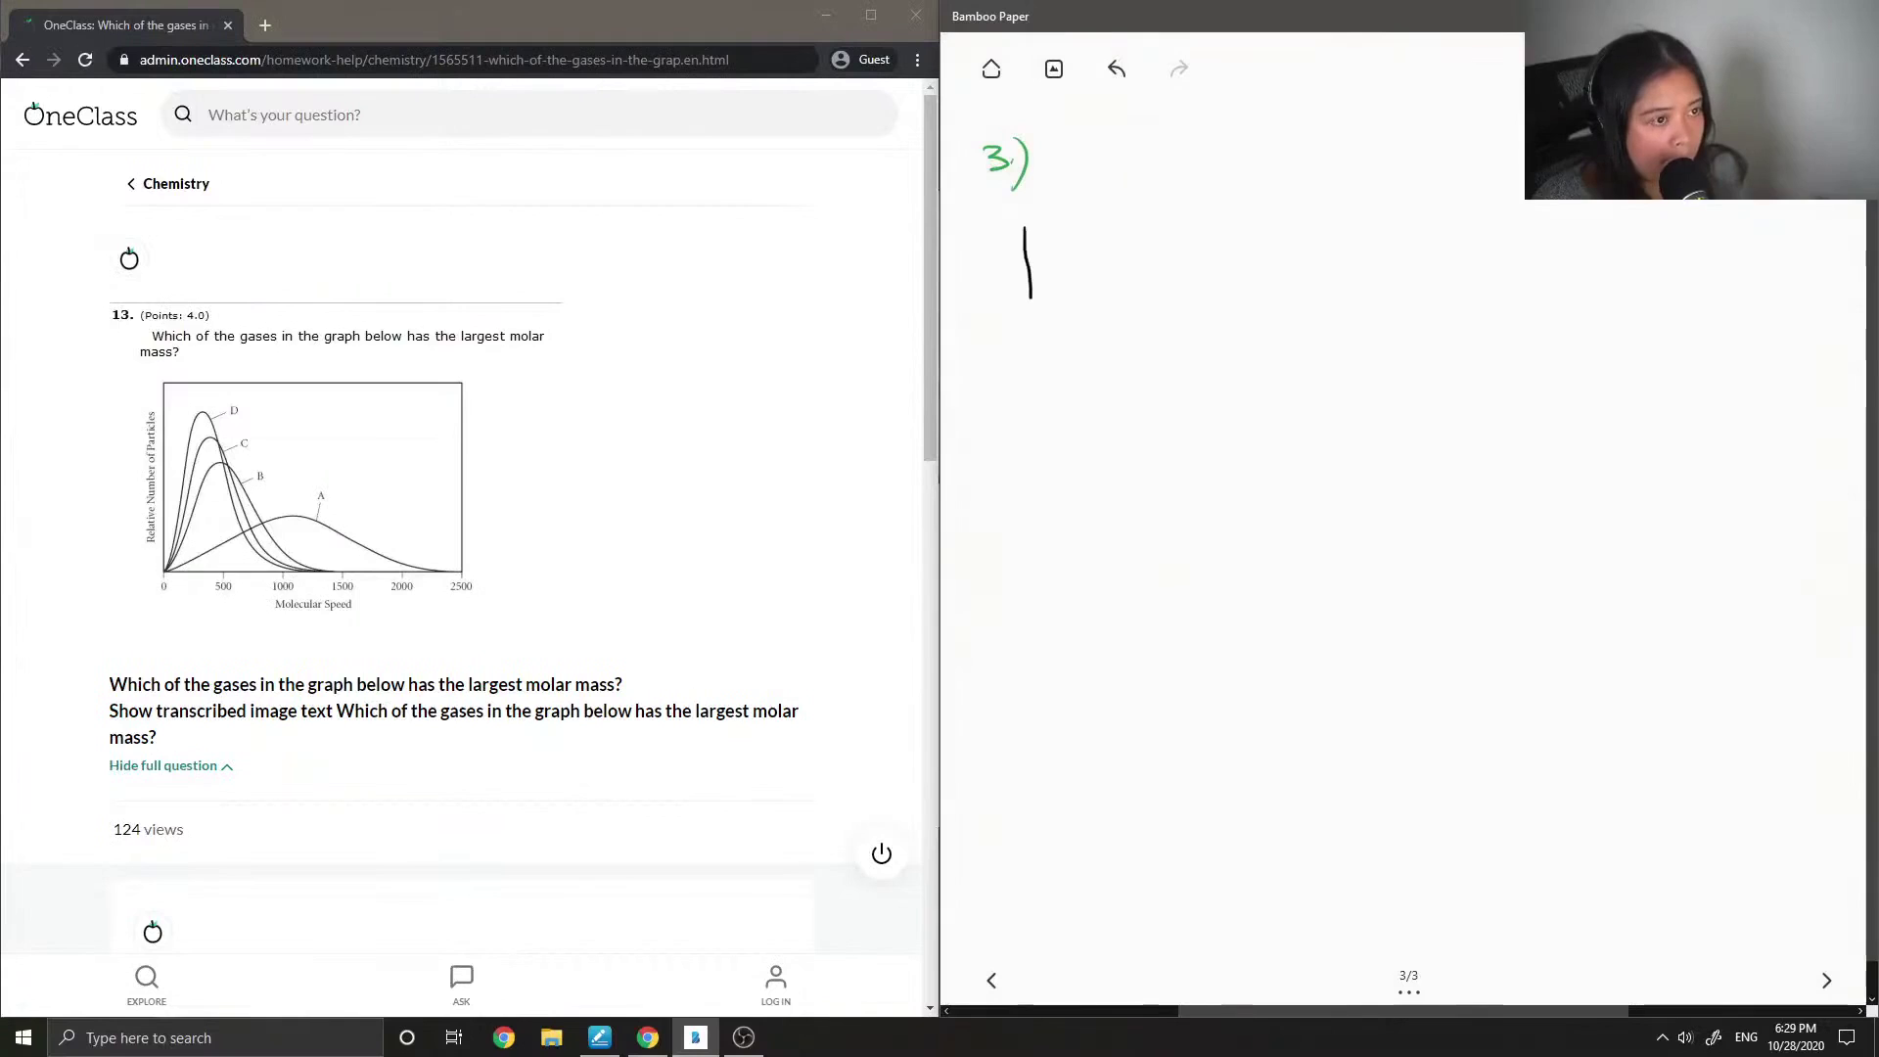
{"action": "left_click_drag", "start_coordinate": [1030, 375], "coordinate": [1365, 397]}
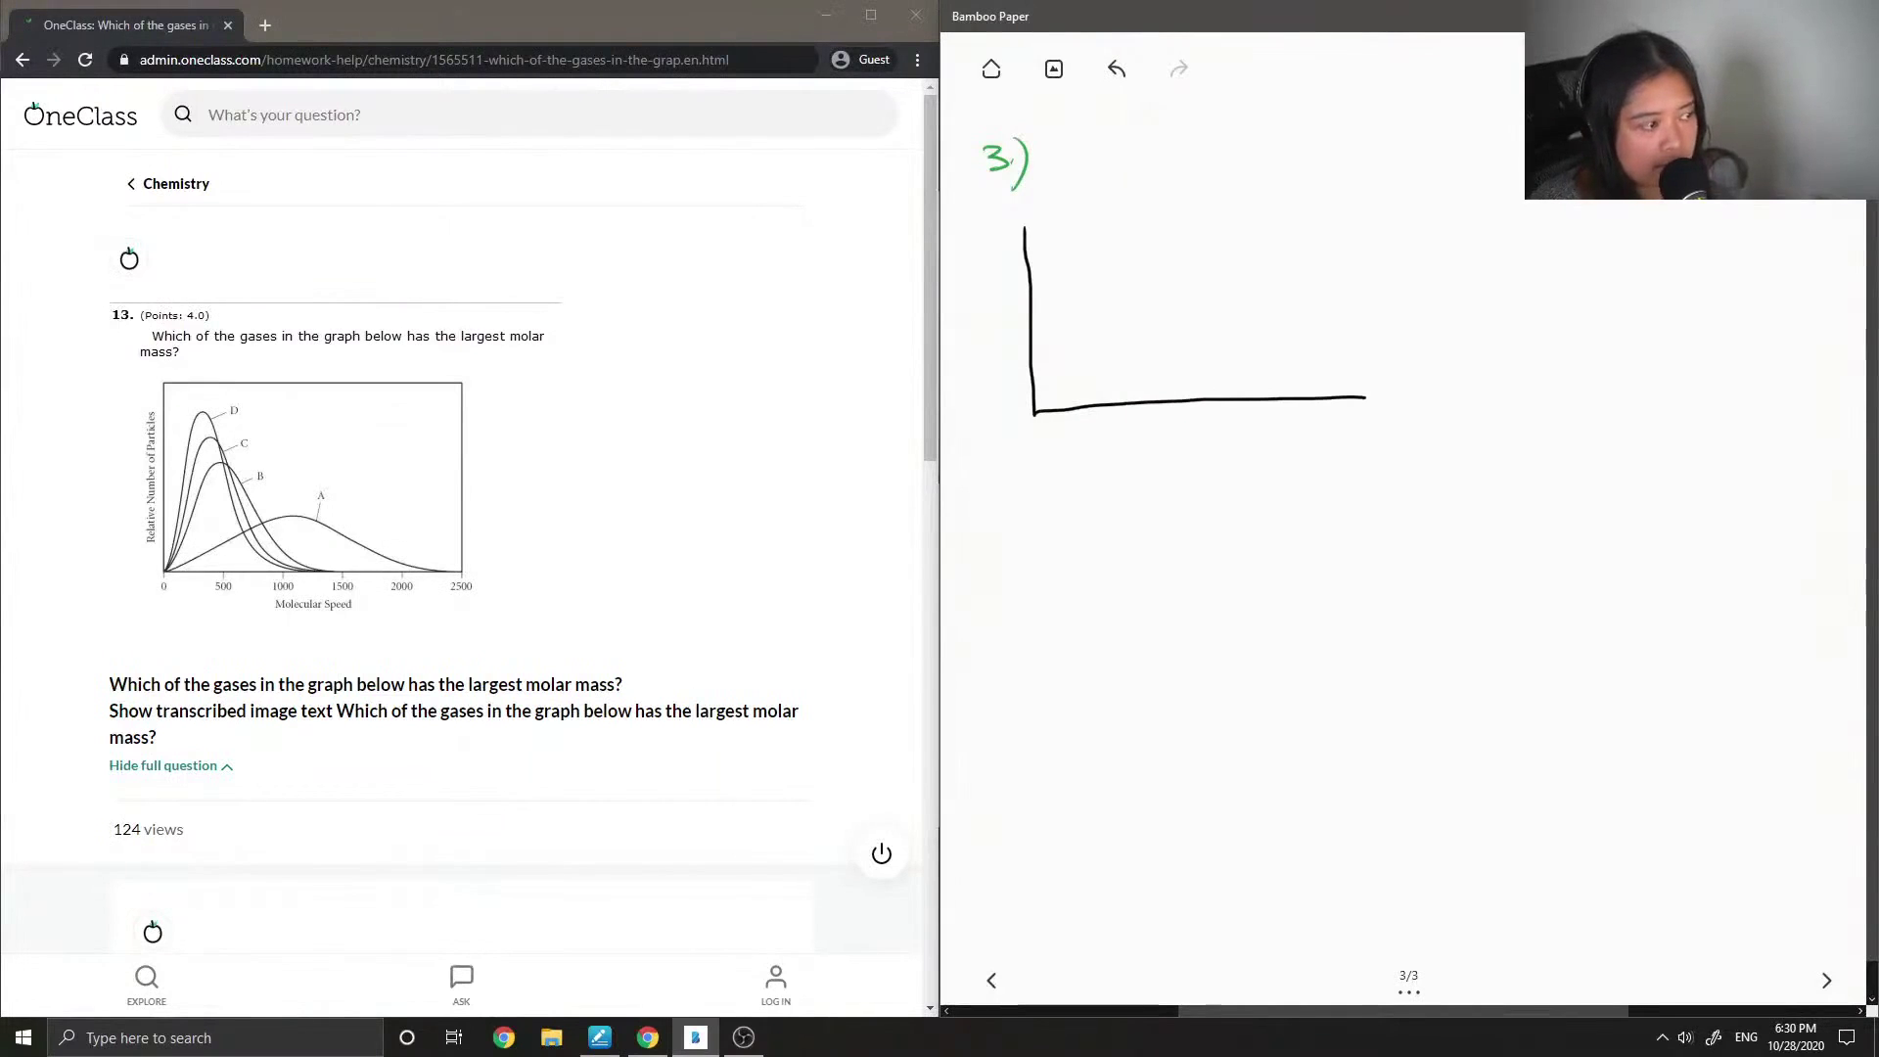
Step: Label the horizontal axis 'Molecular Speed' and mark 0 and 2500 at its ends
{"action": "mouse_move", "coordinate": [1130, 492]}
{"action": "left_mouse_down"}
{"action": "mouse_move", "coordinate": [1130, 468]}
{"action": "mouse_move", "coordinate": [1216, 487]}
{"action": "left_mouse_up"}
{"action": "mouse_move", "coordinate": [1219, 462]}
{"action": "left_mouse_down"}
{"action": "mouse_move", "coordinate": [1220, 489]}
{"action": "mouse_move", "coordinate": [1327, 486]}
{"action": "left_mouse_up"}
{"action": "left_click_drag", "start_coordinate": [1341, 473], "coordinate": [1345, 458]}
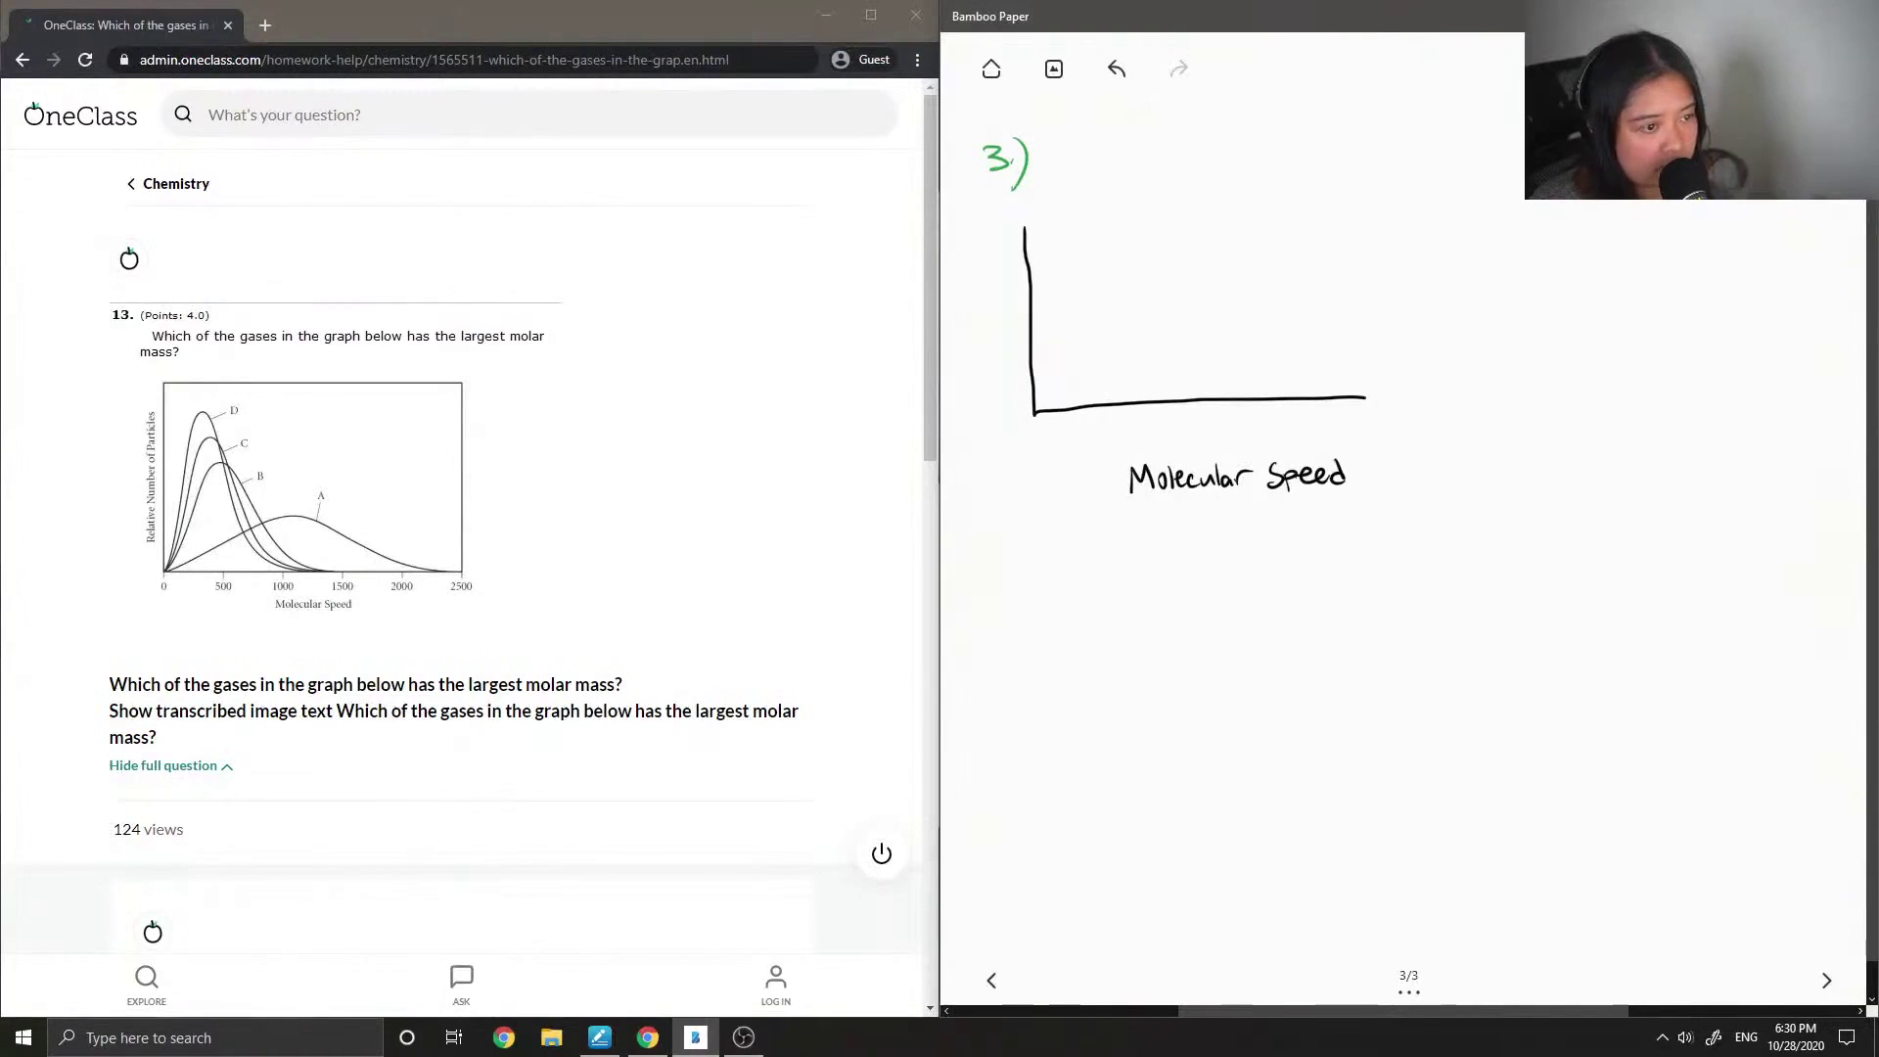
{"action": "left_click_drag", "start_coordinate": [1037, 440], "coordinate": [1037, 462]}
{"action": "mouse_move", "coordinate": [1365, 421]}
{"action": "left_mouse_down"}
{"action": "mouse_move", "coordinate": [1386, 440]}
{"action": "mouse_move", "coordinate": [1407, 422]}
{"action": "left_mouse_up"}
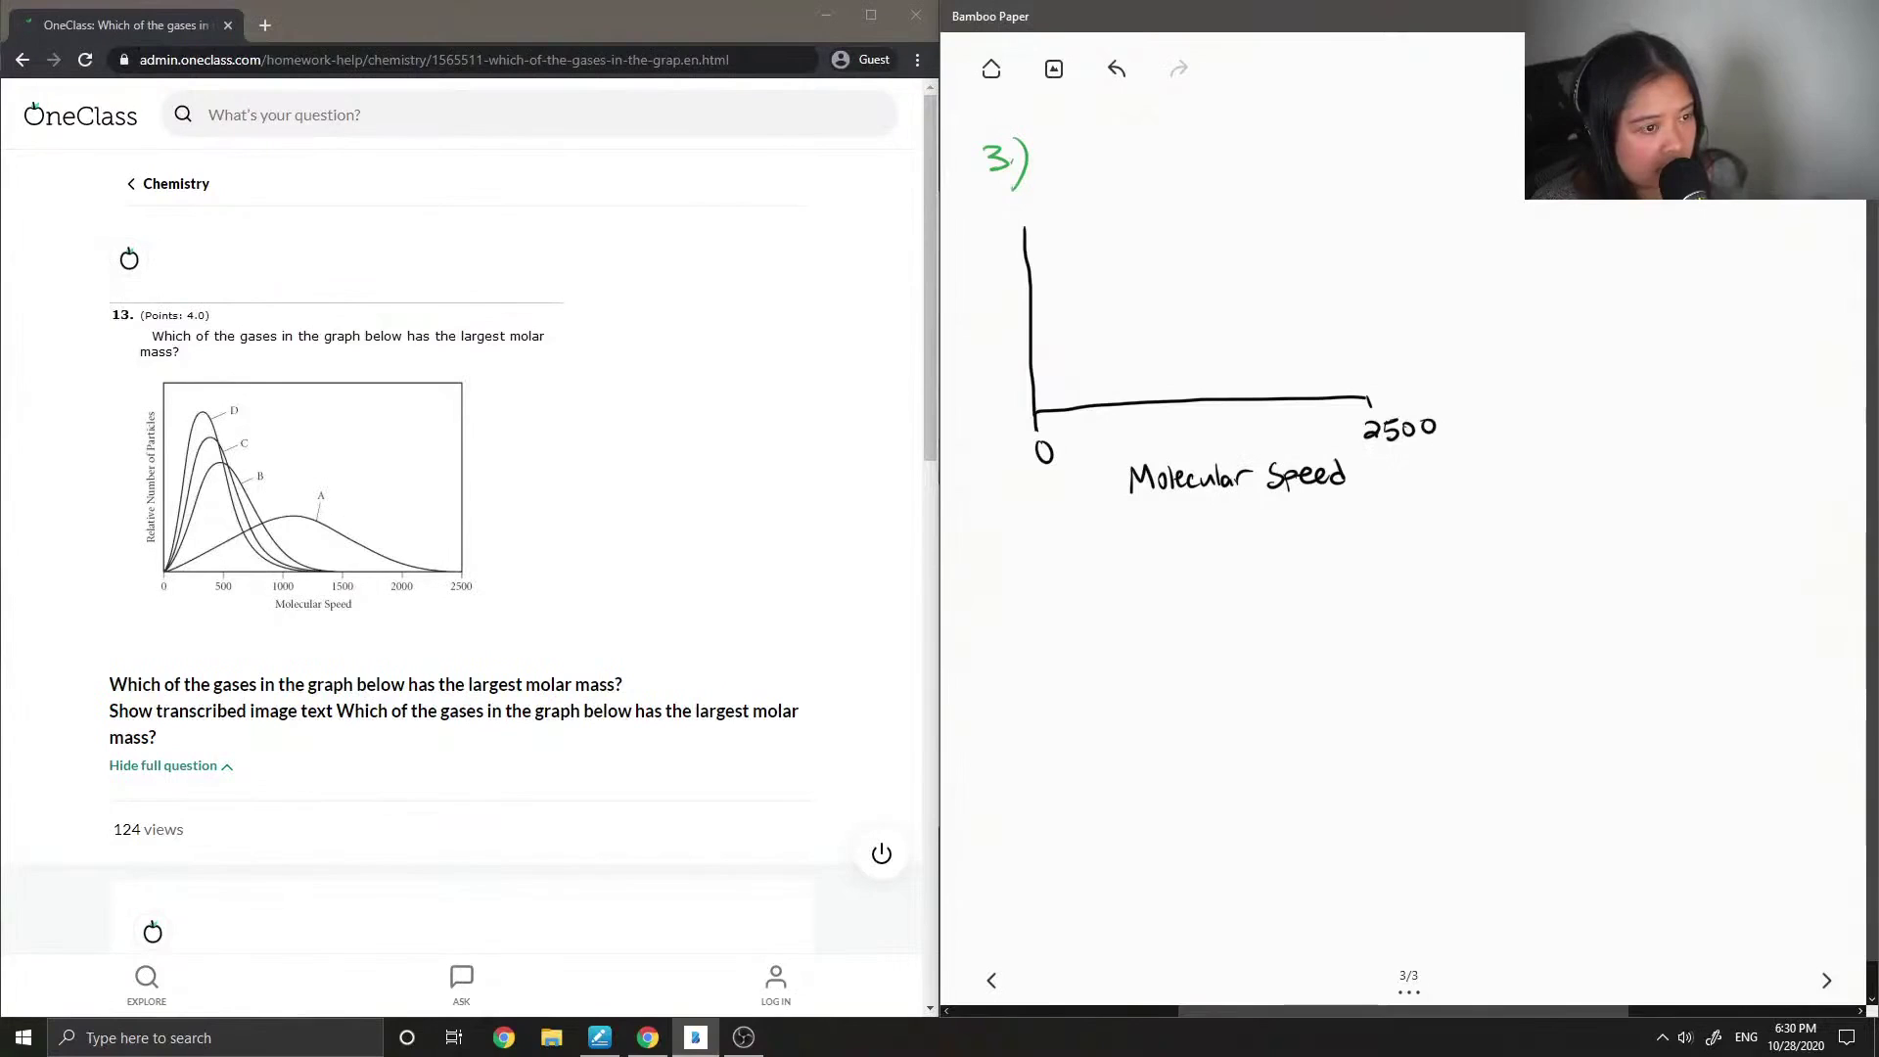
Step: Add ticks labelled 500, 1000, 1500, 2000 and label the vertical axis '# of particles'
{"action": "left_click_drag", "start_coordinate": [1161, 404], "coordinate": [1158, 420]}
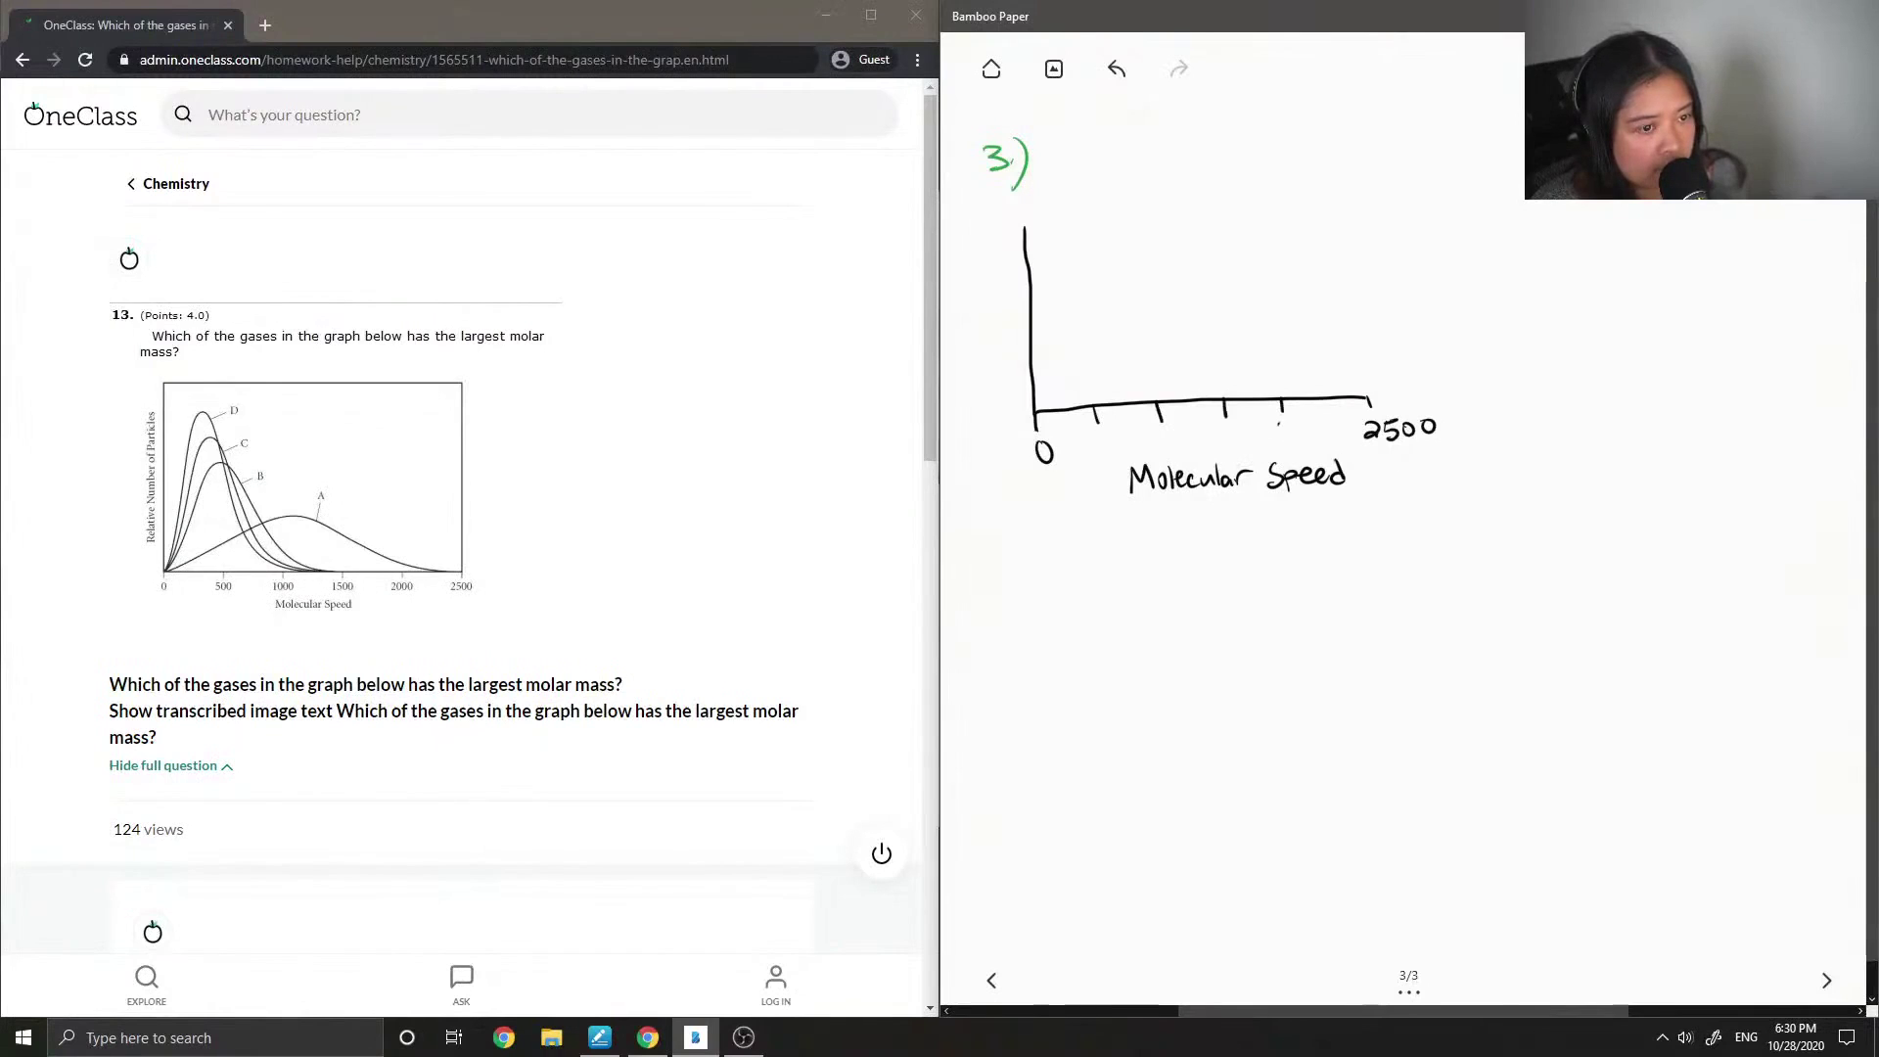
{"action": "left_click_drag", "start_coordinate": [1276, 429], "coordinate": [1303, 425]}
{"action": "left_click_drag", "start_coordinate": [1314, 423], "coordinate": [1154, 440]}
{"action": "left_click_drag", "start_coordinate": [1164, 428], "coordinate": [1163, 429]}
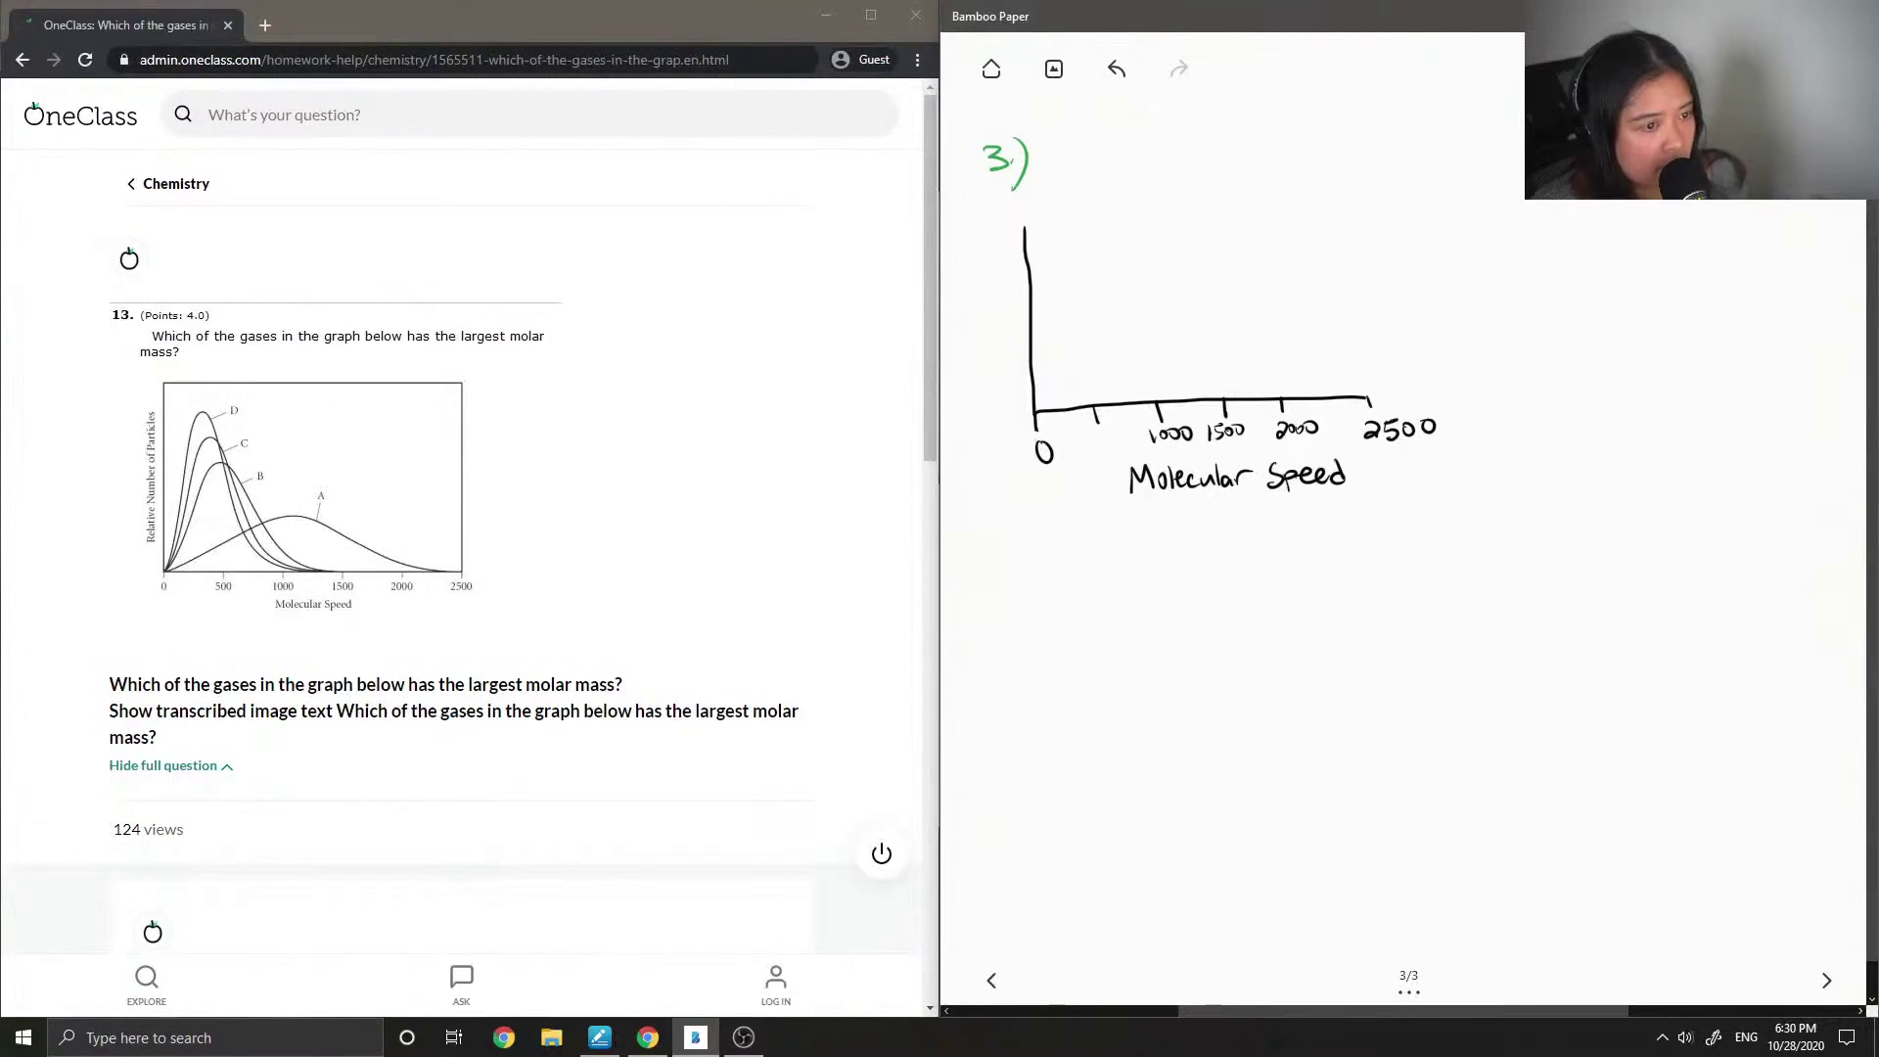
{"action": "left_click_drag", "start_coordinate": [1104, 434], "coordinate": [1122, 436]}
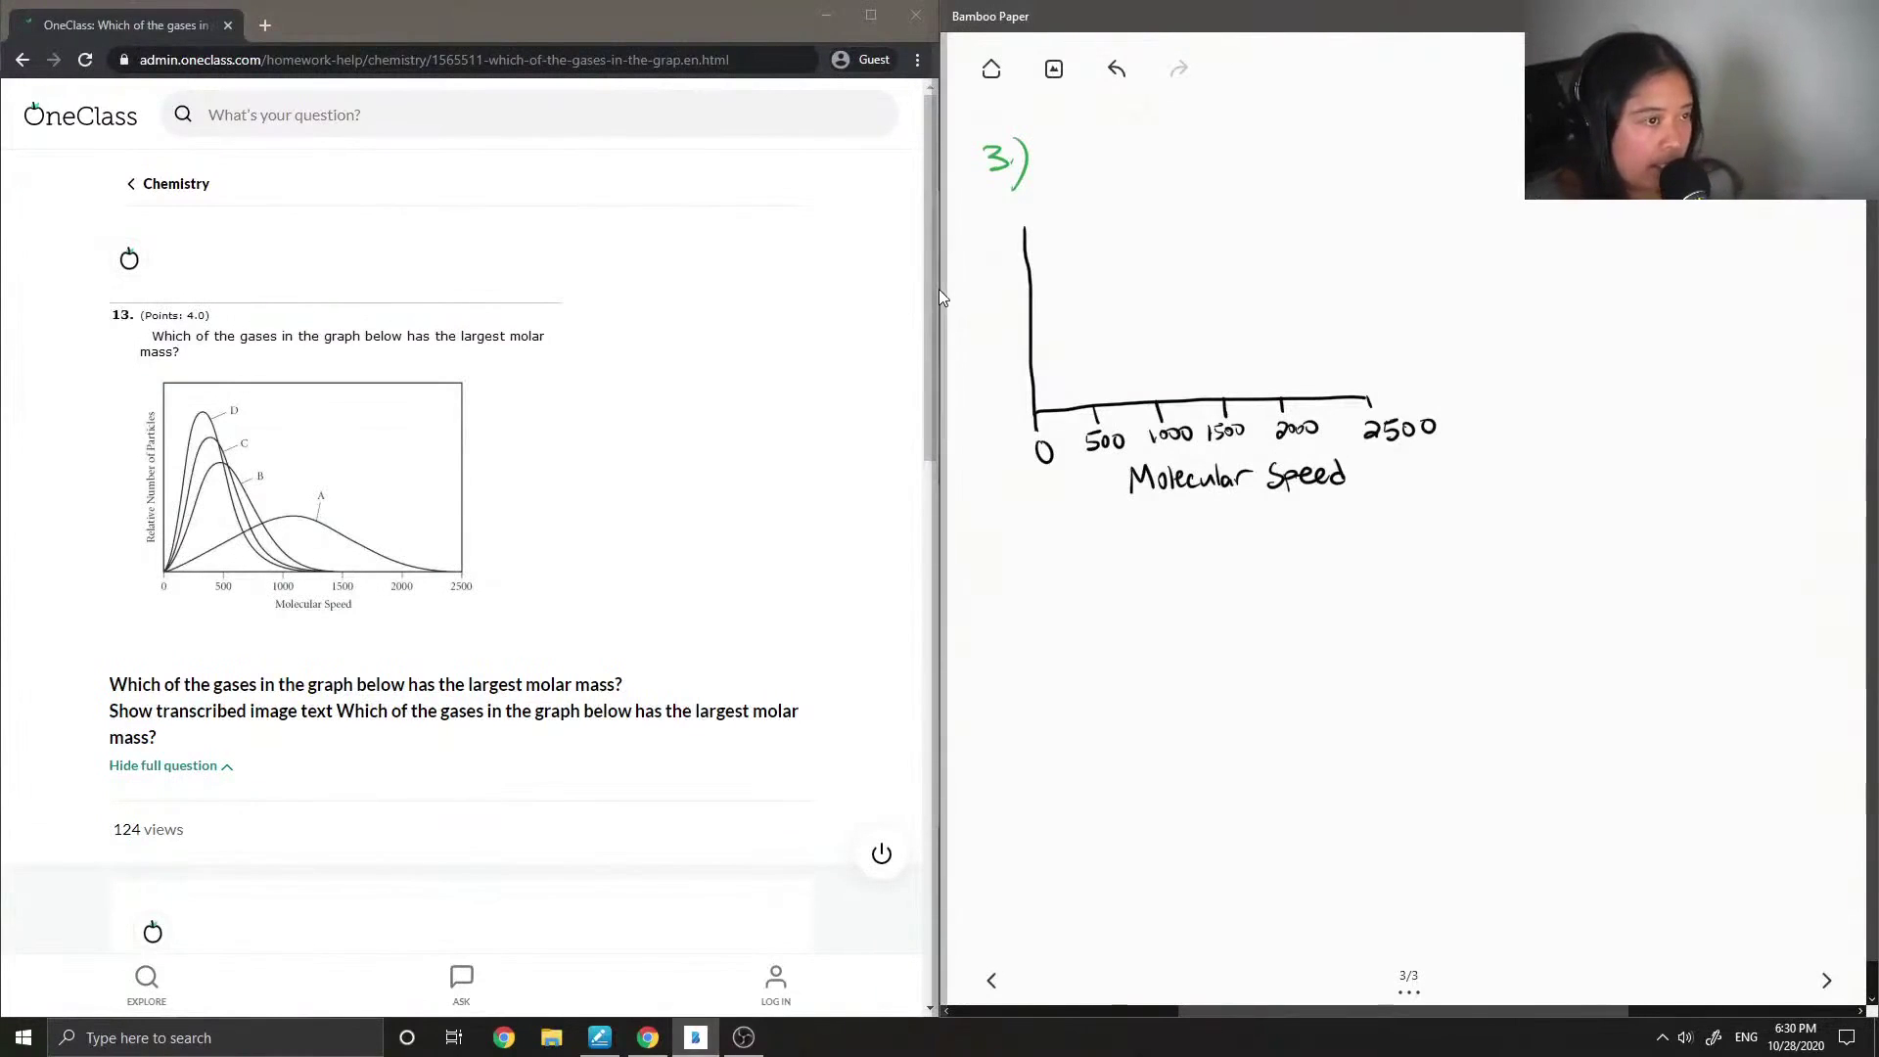
{"action": "left_click_drag", "start_coordinate": [965, 260], "coordinate": [971, 284]}
{"action": "mouse_move", "coordinate": [957, 268]}
{"action": "left_mouse_down"}
{"action": "mouse_move", "coordinate": [980, 275]}
{"action": "mouse_move", "coordinate": [963, 382]}
{"action": "mouse_move", "coordinate": [998, 350]}
{"action": "mouse_move", "coordinate": [1034, 362]}
{"action": "left_mouse_up"}
Step: Switch to red ink and sketch a first distribution curve from the origin
{"action": "left_click", "coordinate": [1702, 69]}
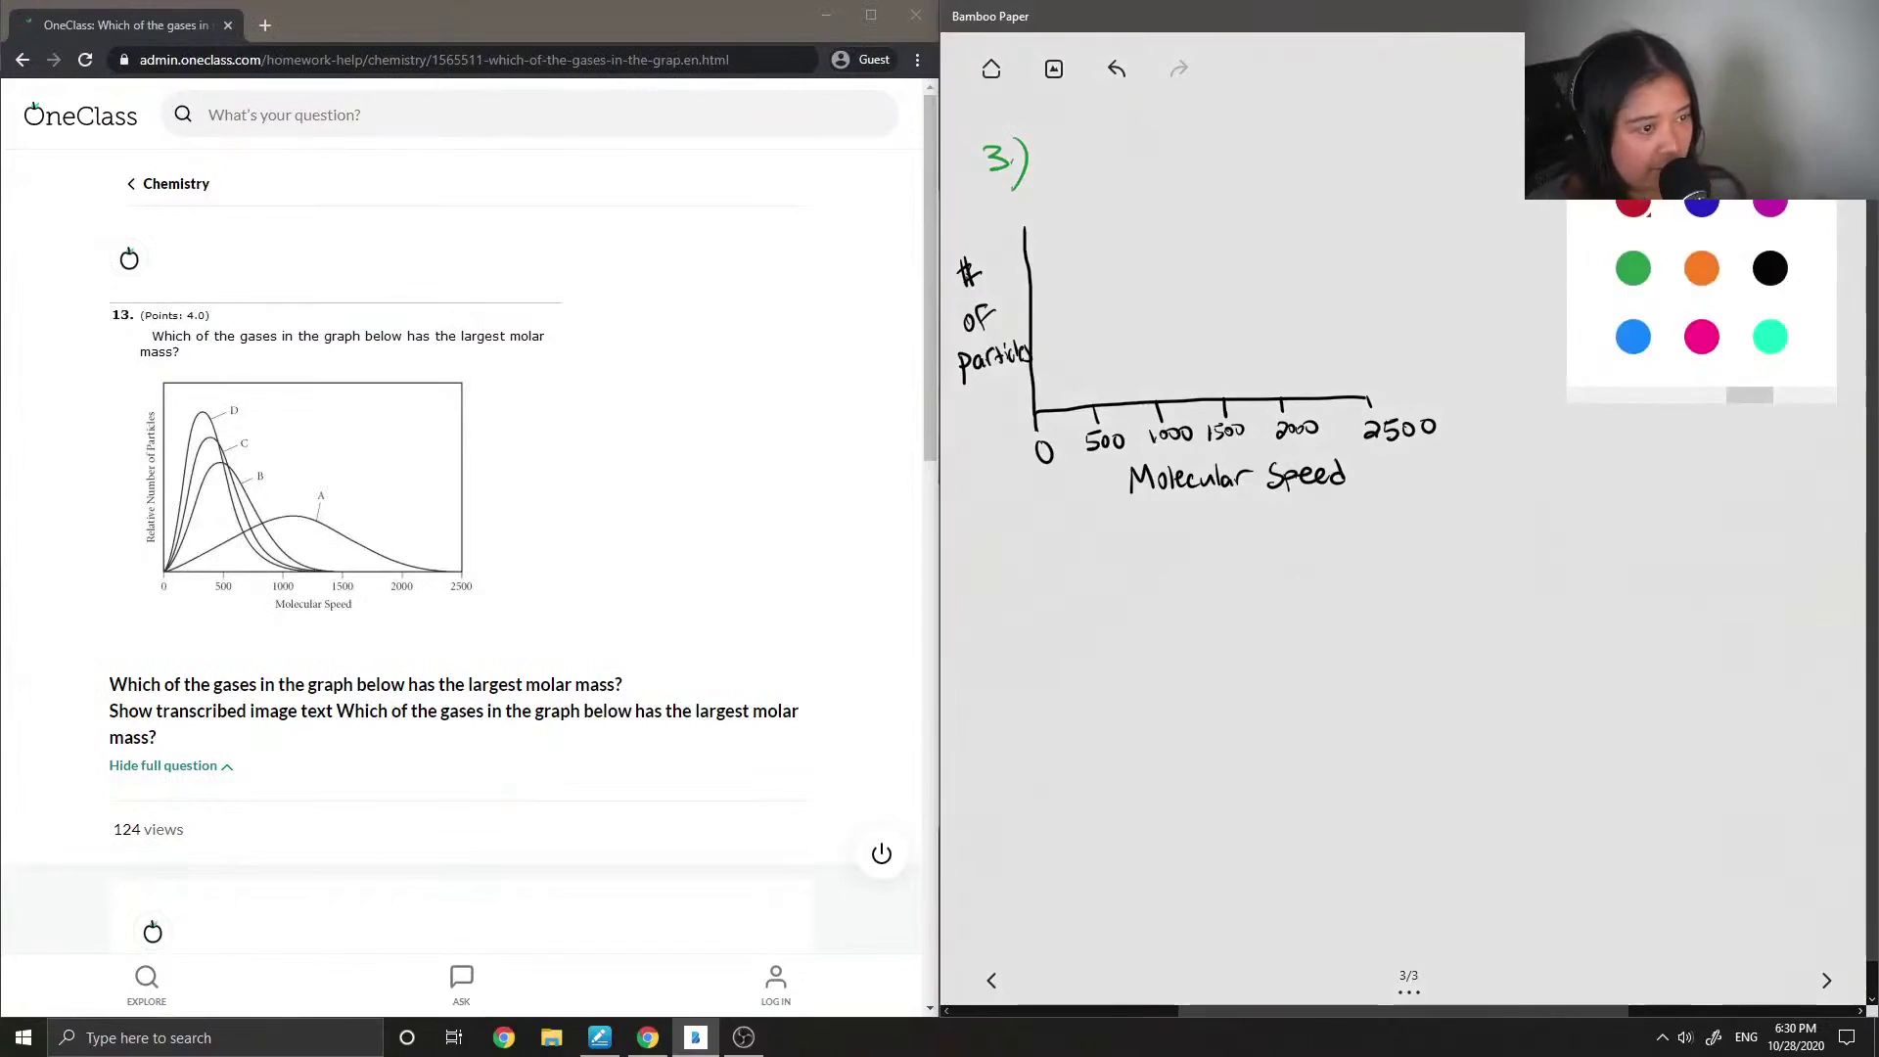
{"action": "left_click", "coordinate": [1633, 205]}
{"action": "mouse_move", "coordinate": [1037, 405]}
{"action": "left_mouse_down"}
{"action": "mouse_move", "coordinate": [1112, 232]}
{"action": "mouse_move", "coordinate": [1196, 379]}
{"action": "left_mouse_up"}
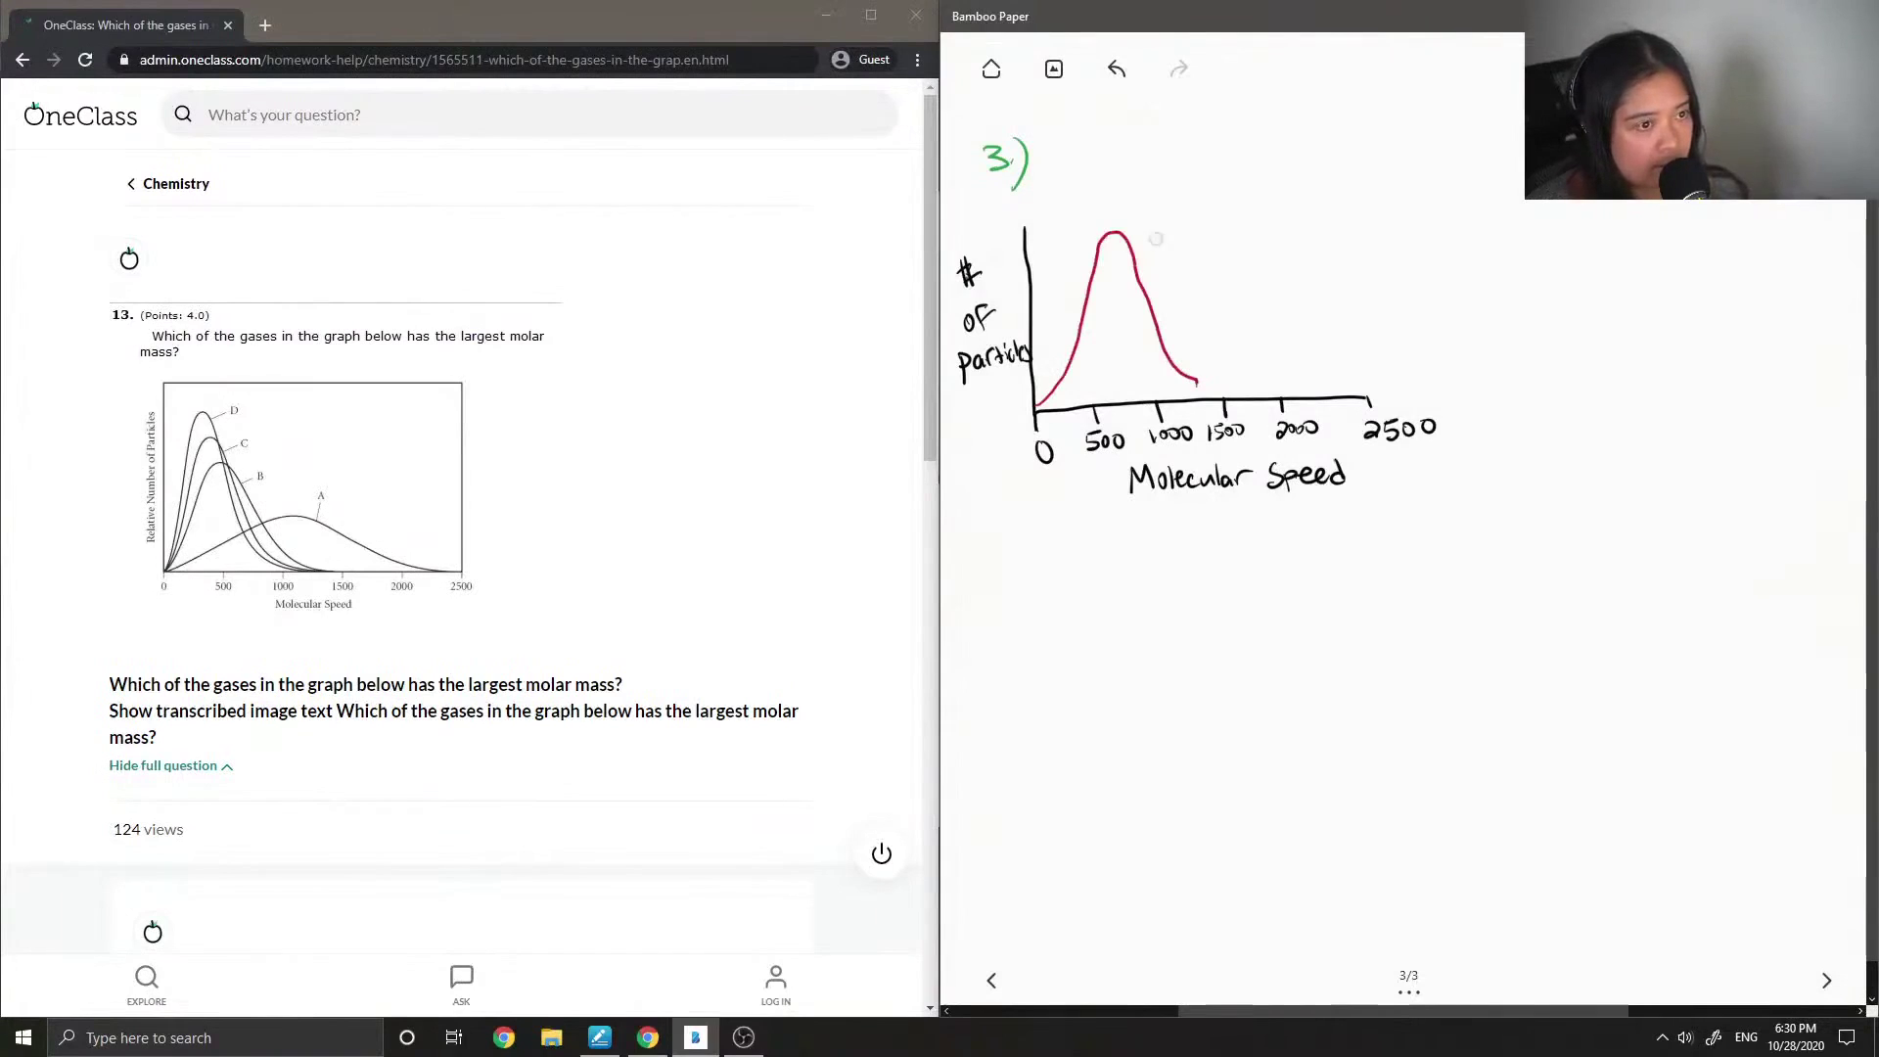
Step: Erase that curve, redraw it with a tall peak near 500, and label it D
{"action": "mouse_move", "coordinate": [1152, 241]}
{"action": "left_mouse_down"}
{"action": "mouse_move", "coordinate": [1095, 257]}
{"action": "mouse_move", "coordinate": [1068, 372]}
{"action": "left_mouse_up"}
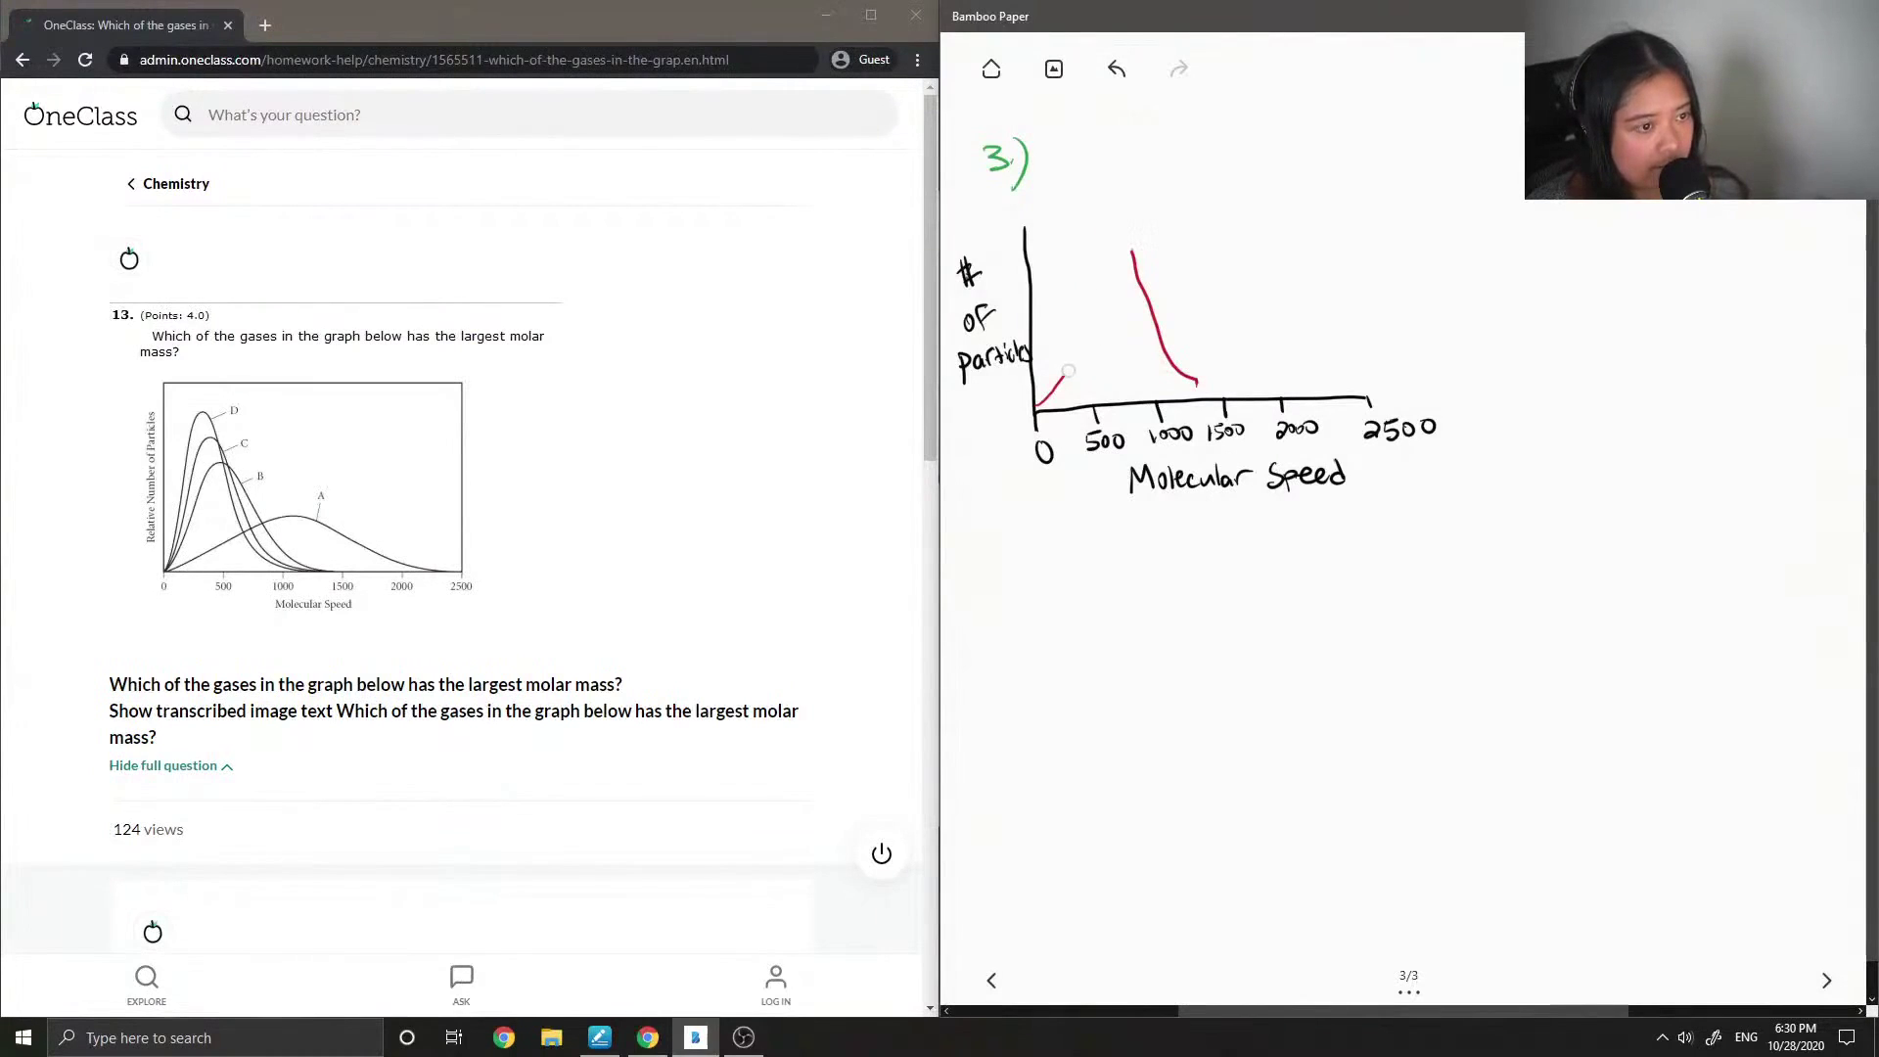
{"action": "left_click_drag", "start_coordinate": [1103, 262], "coordinate": [1167, 349]}
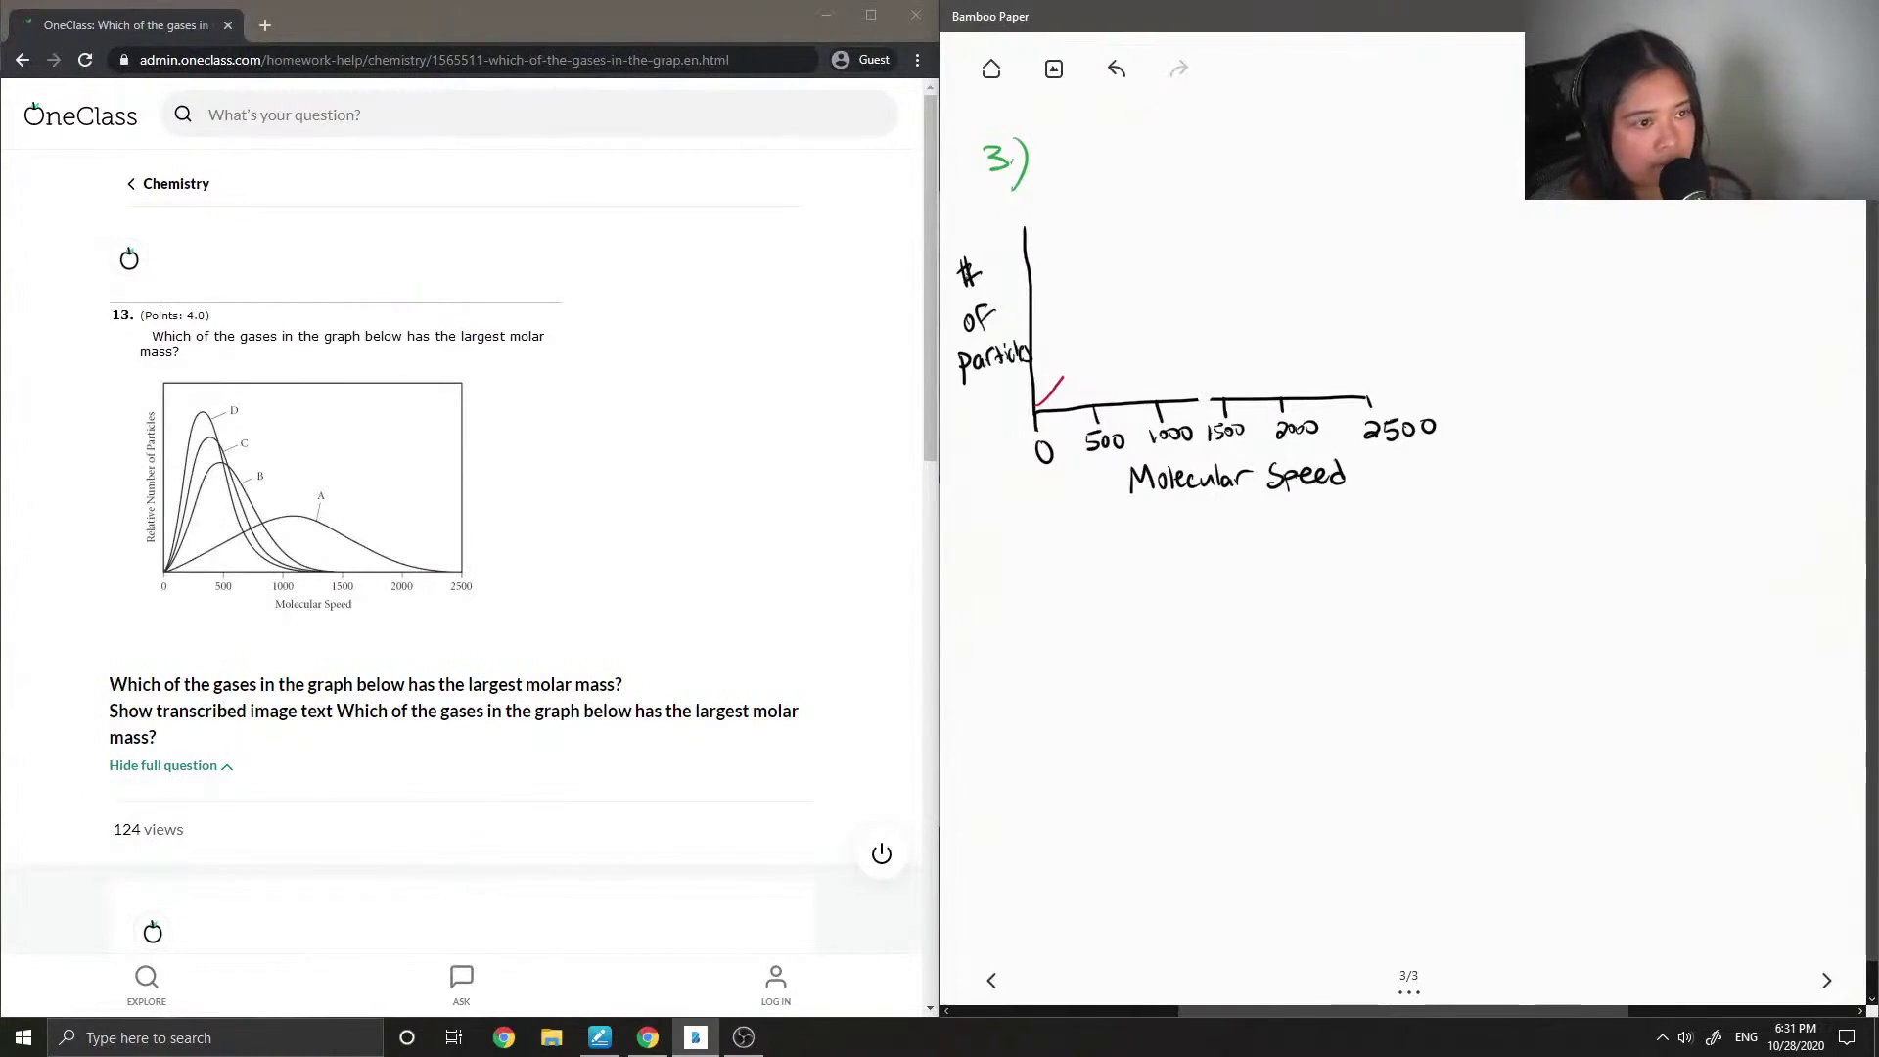
{"action": "left_click_drag", "start_coordinate": [1062, 377], "coordinate": [1068, 308]}
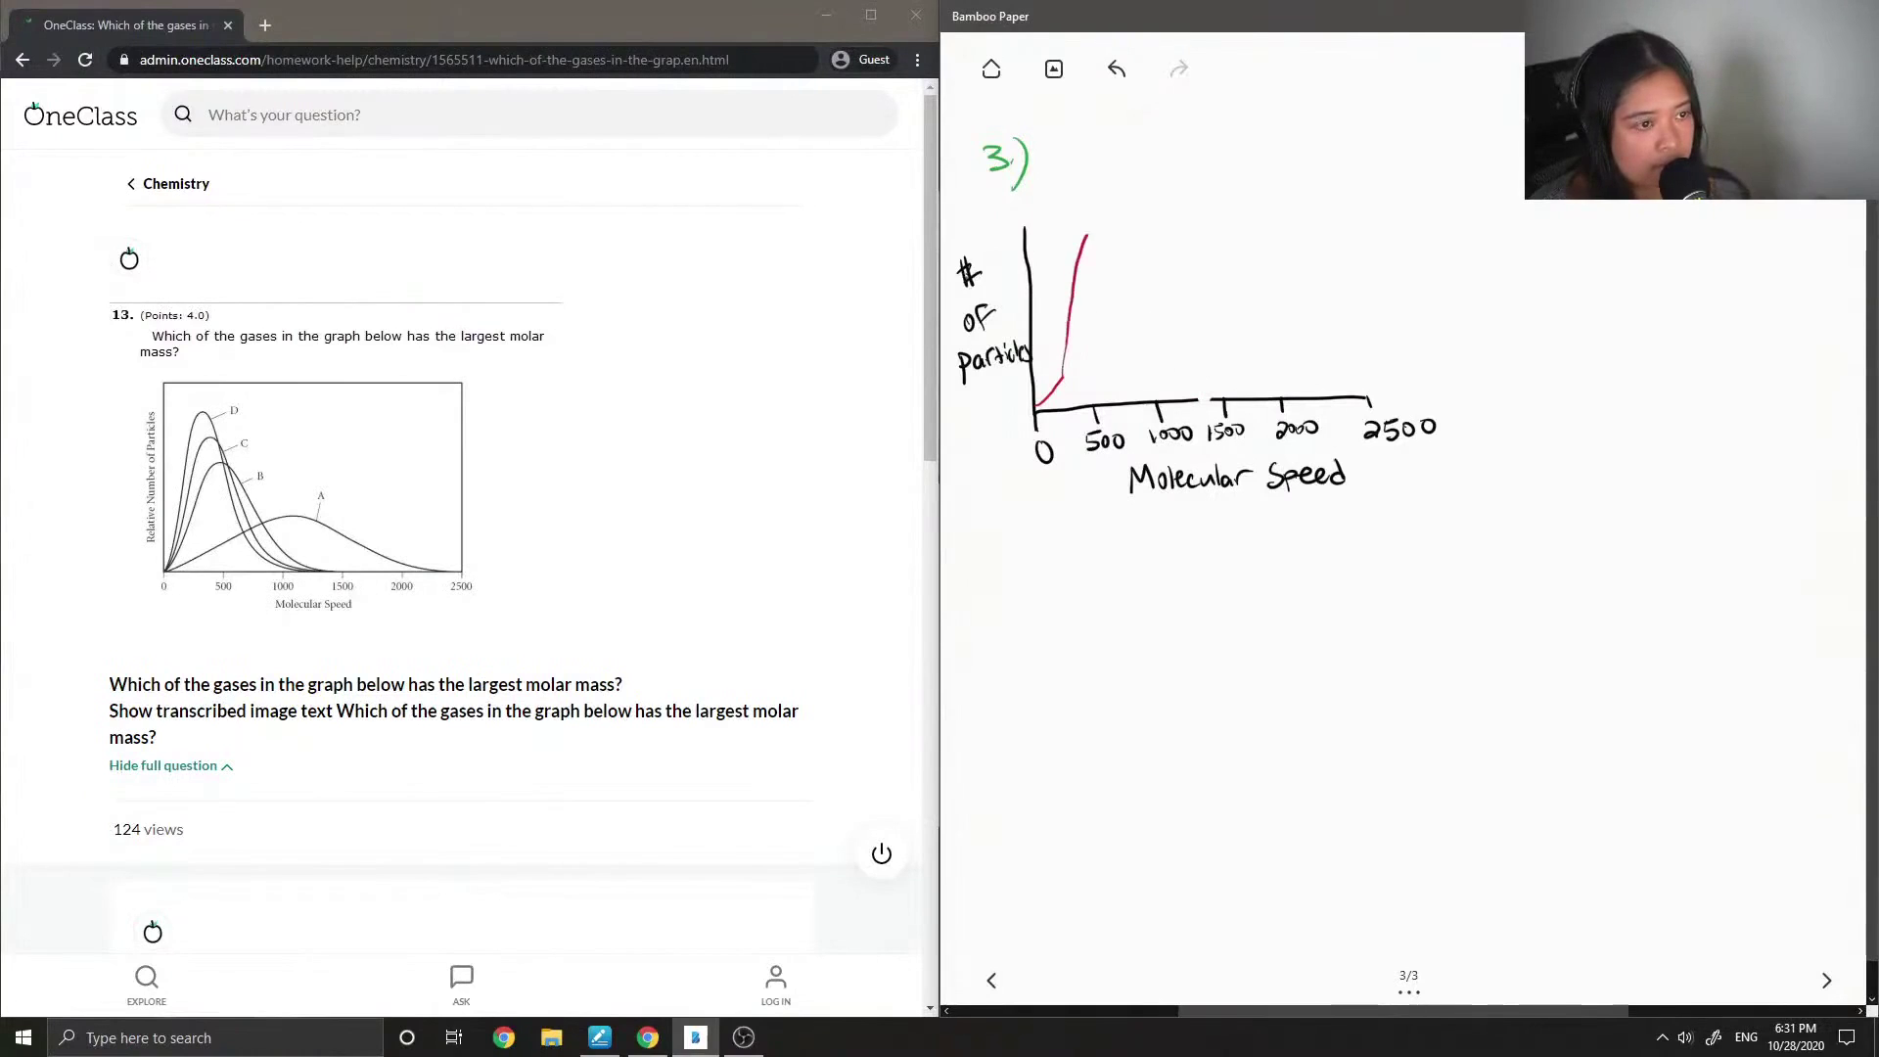
{"action": "mouse_move", "coordinate": [1087, 236]}
{"action": "left_mouse_down"}
{"action": "mouse_move", "coordinate": [1117, 354]}
{"action": "mouse_move", "coordinate": [1187, 392]}
{"action": "left_mouse_up"}
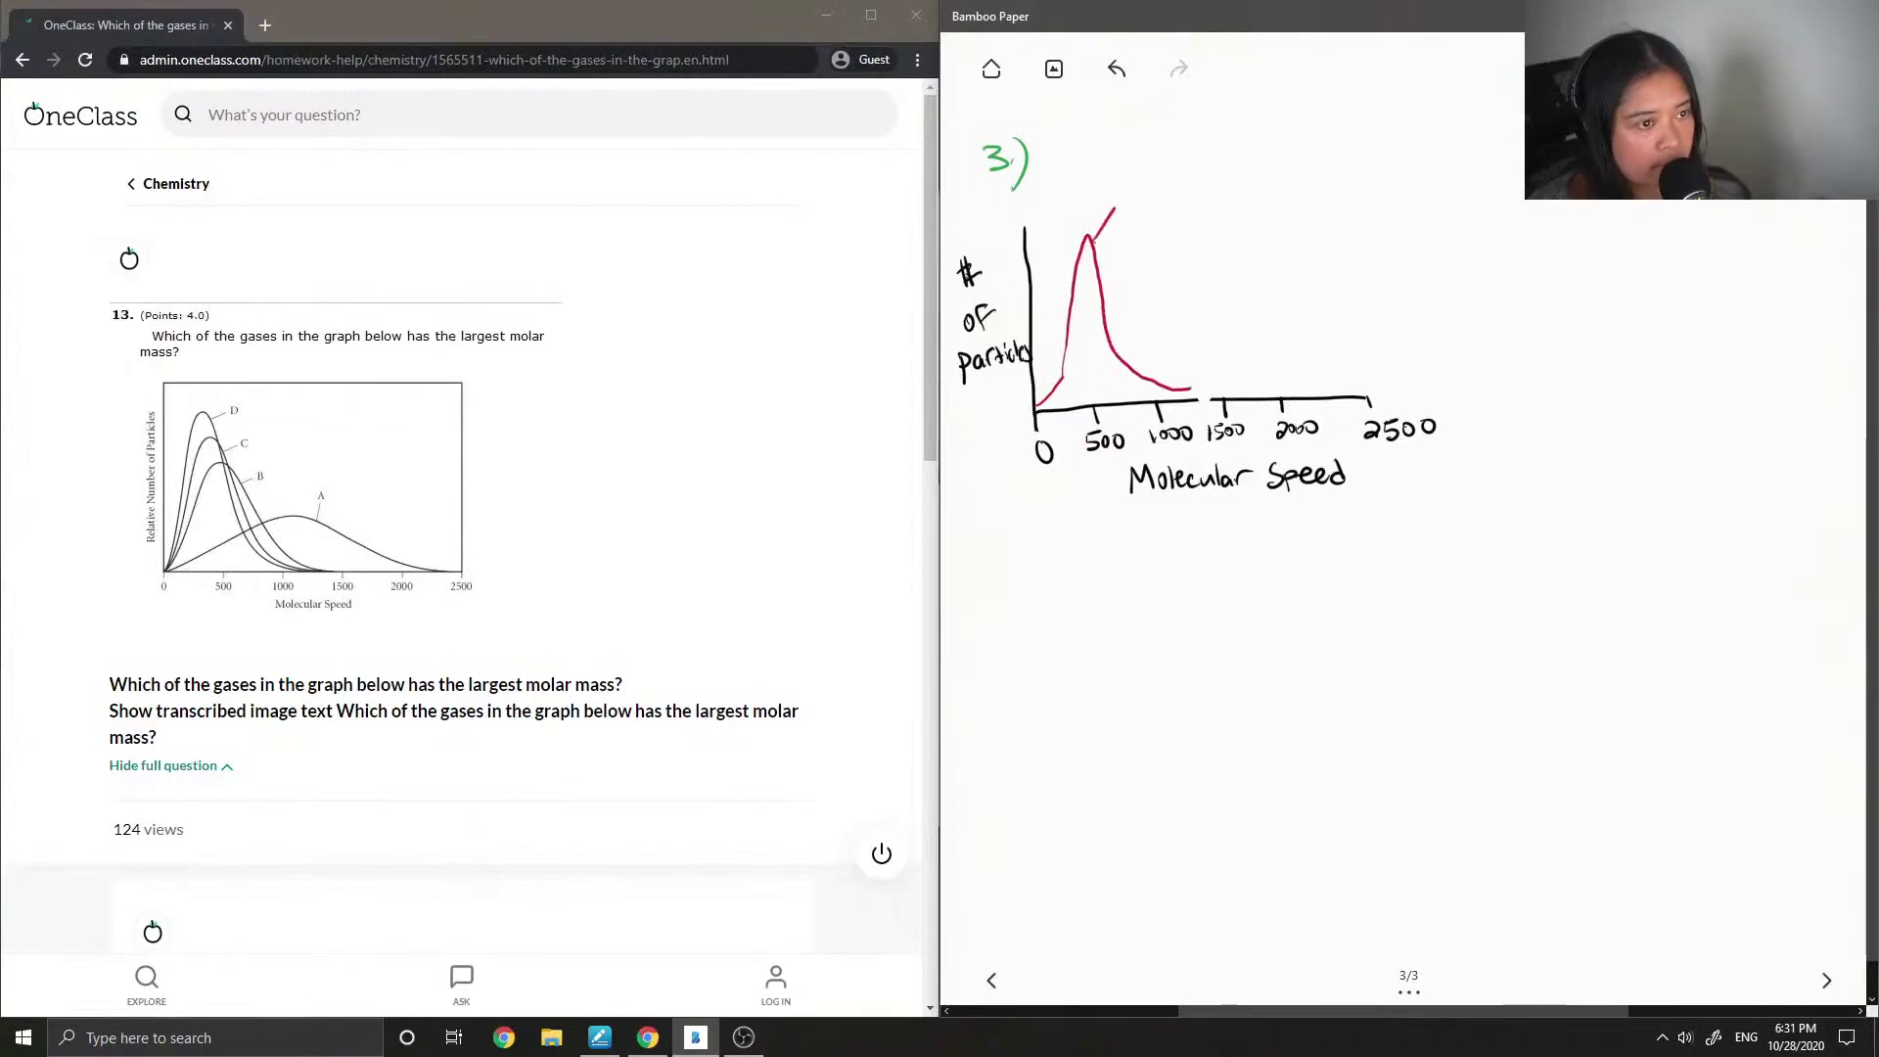
{"action": "left_click_drag", "start_coordinate": [1125, 174], "coordinate": [1128, 212]}
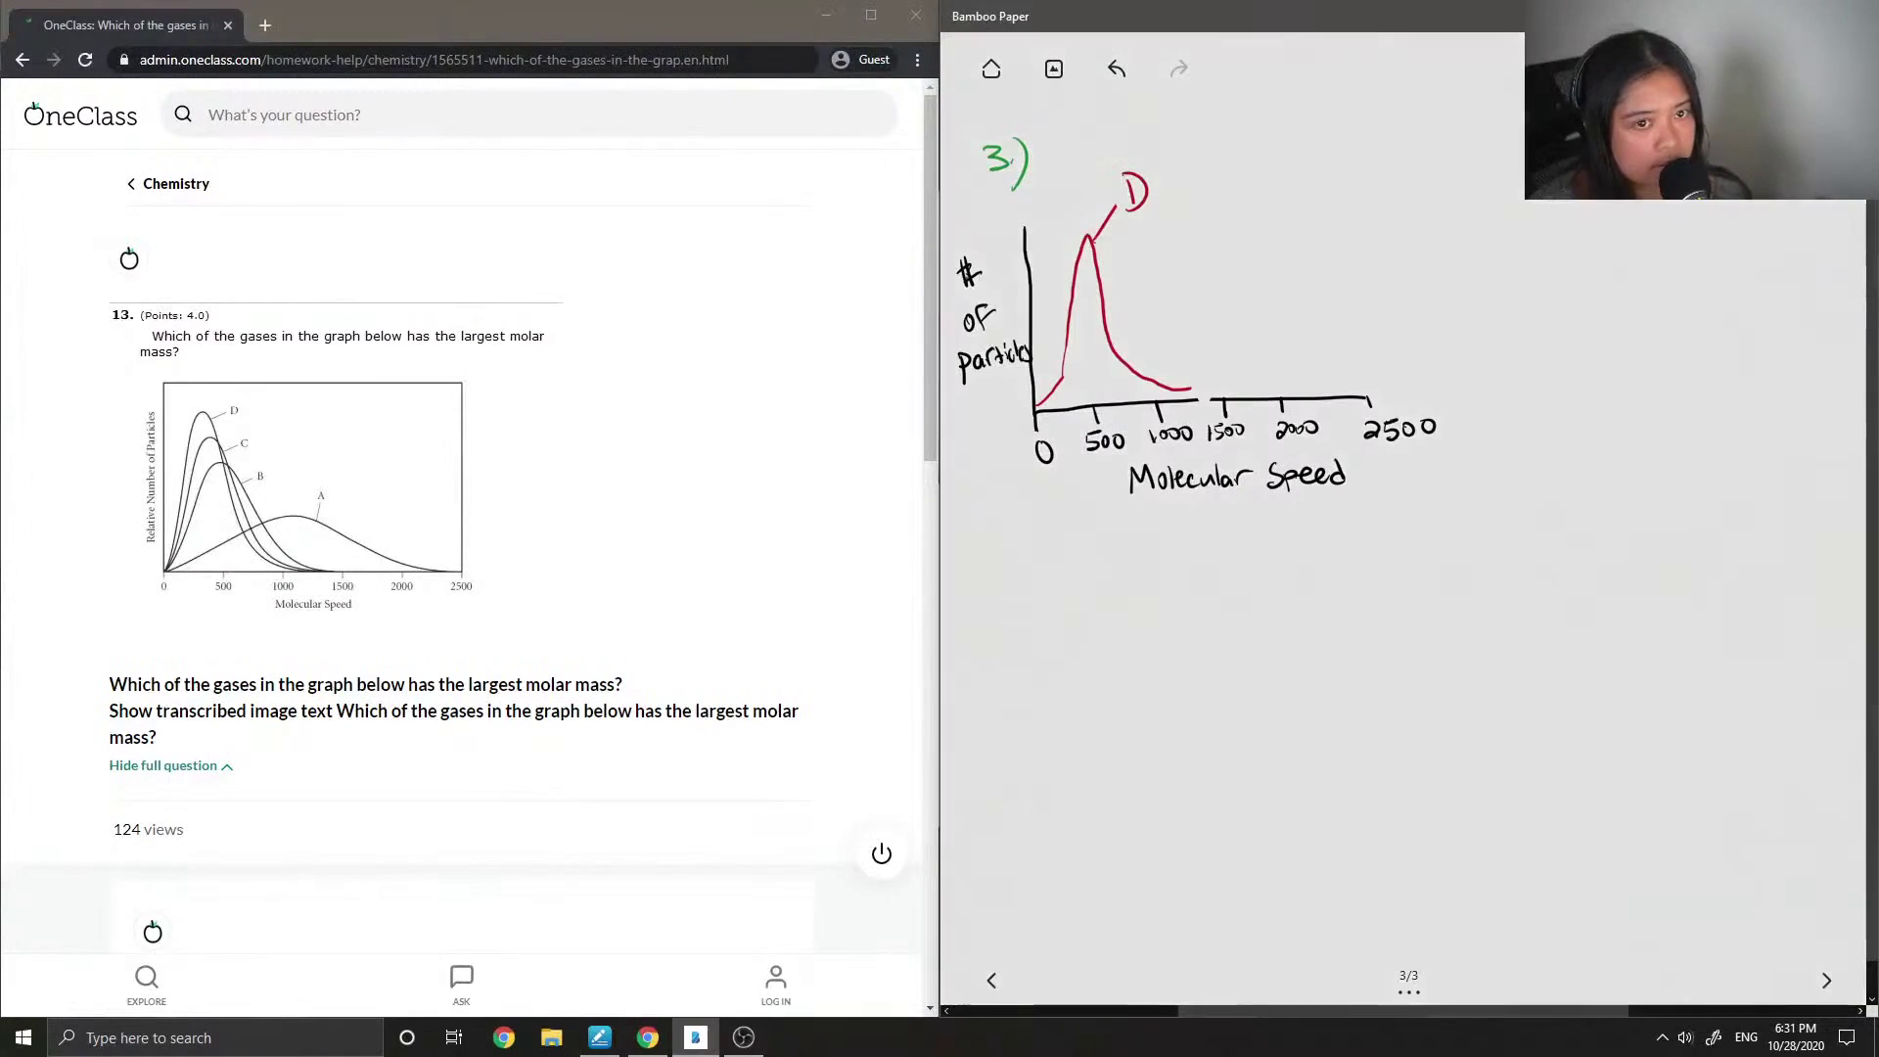
Step: Draw a lower blue curve inside the red one and label it C
{"action": "left_click", "coordinate": [1701, 68]}
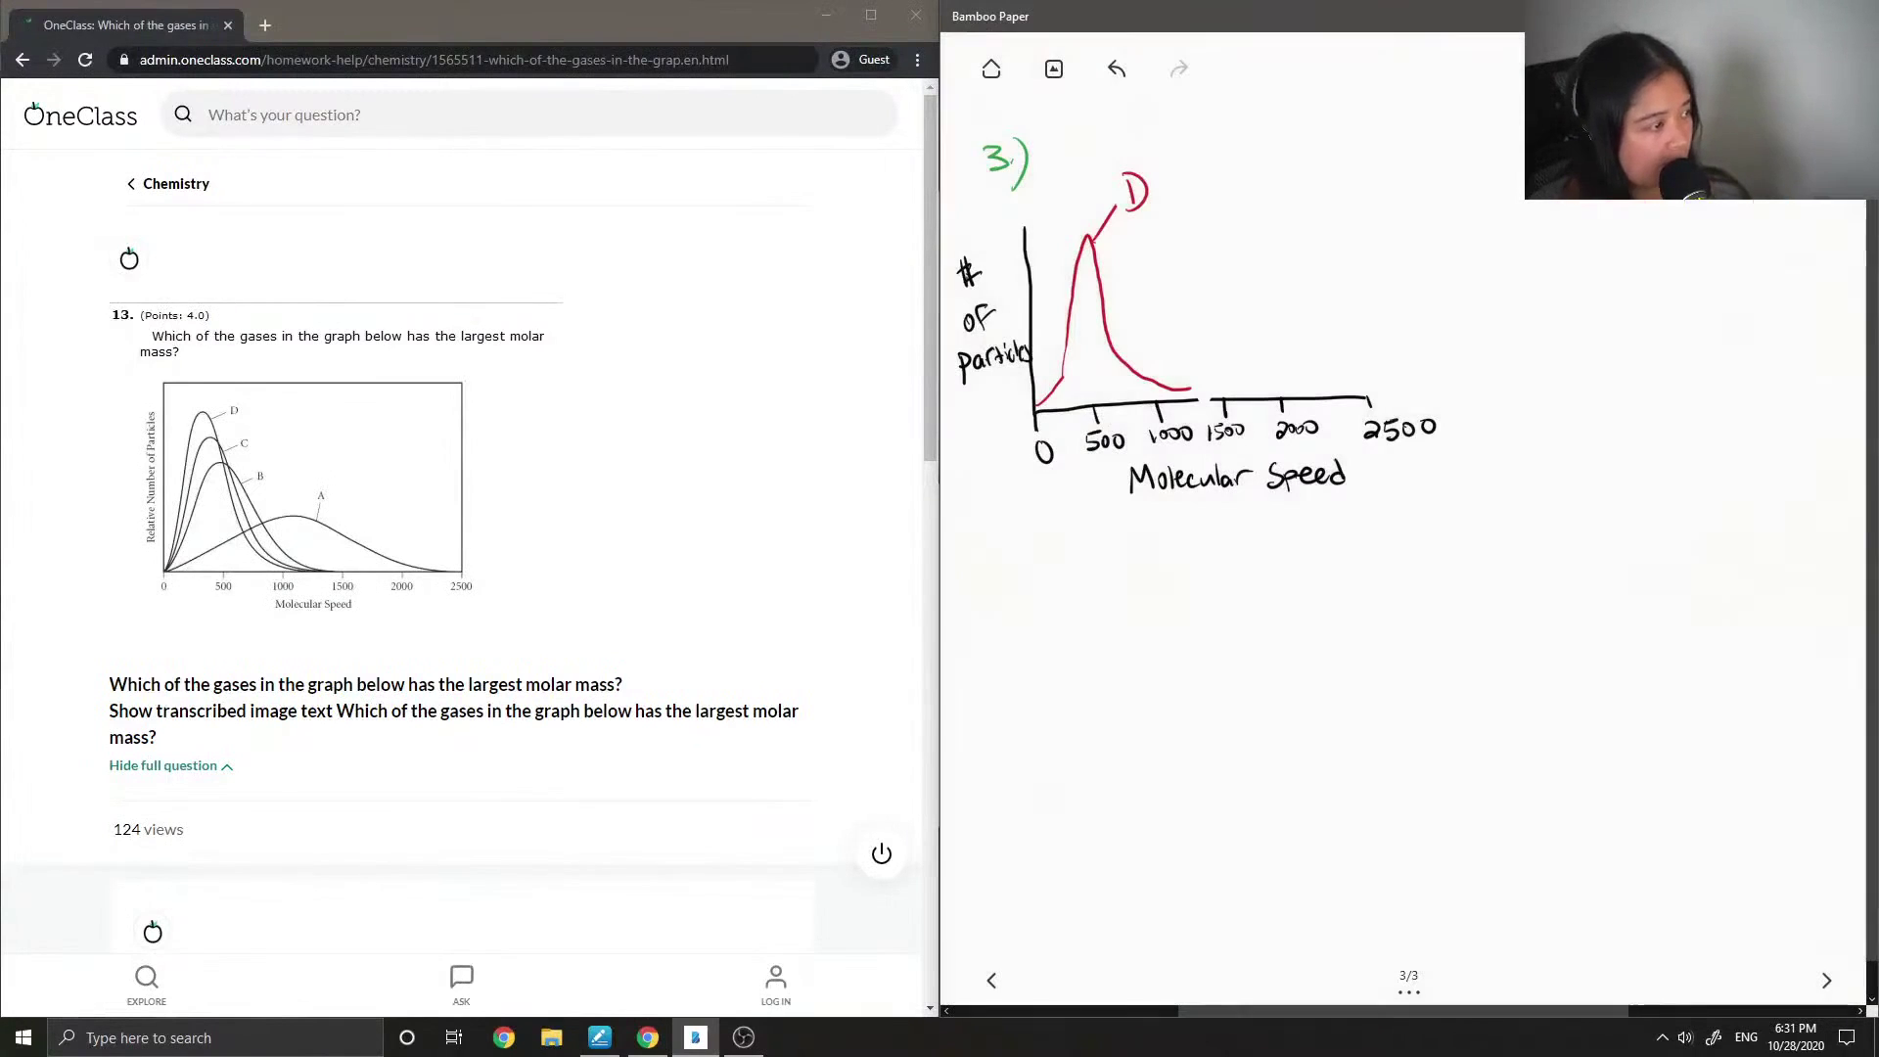
{"action": "left_click", "coordinate": [1702, 336]}
{"action": "mouse_move", "coordinate": [1046, 396]}
{"action": "left_mouse_down"}
{"action": "mouse_move", "coordinate": [1120, 331]}
{"action": "mouse_move", "coordinate": [1136, 368]}
{"action": "mouse_move", "coordinate": [1181, 386]}
{"action": "left_mouse_up"}
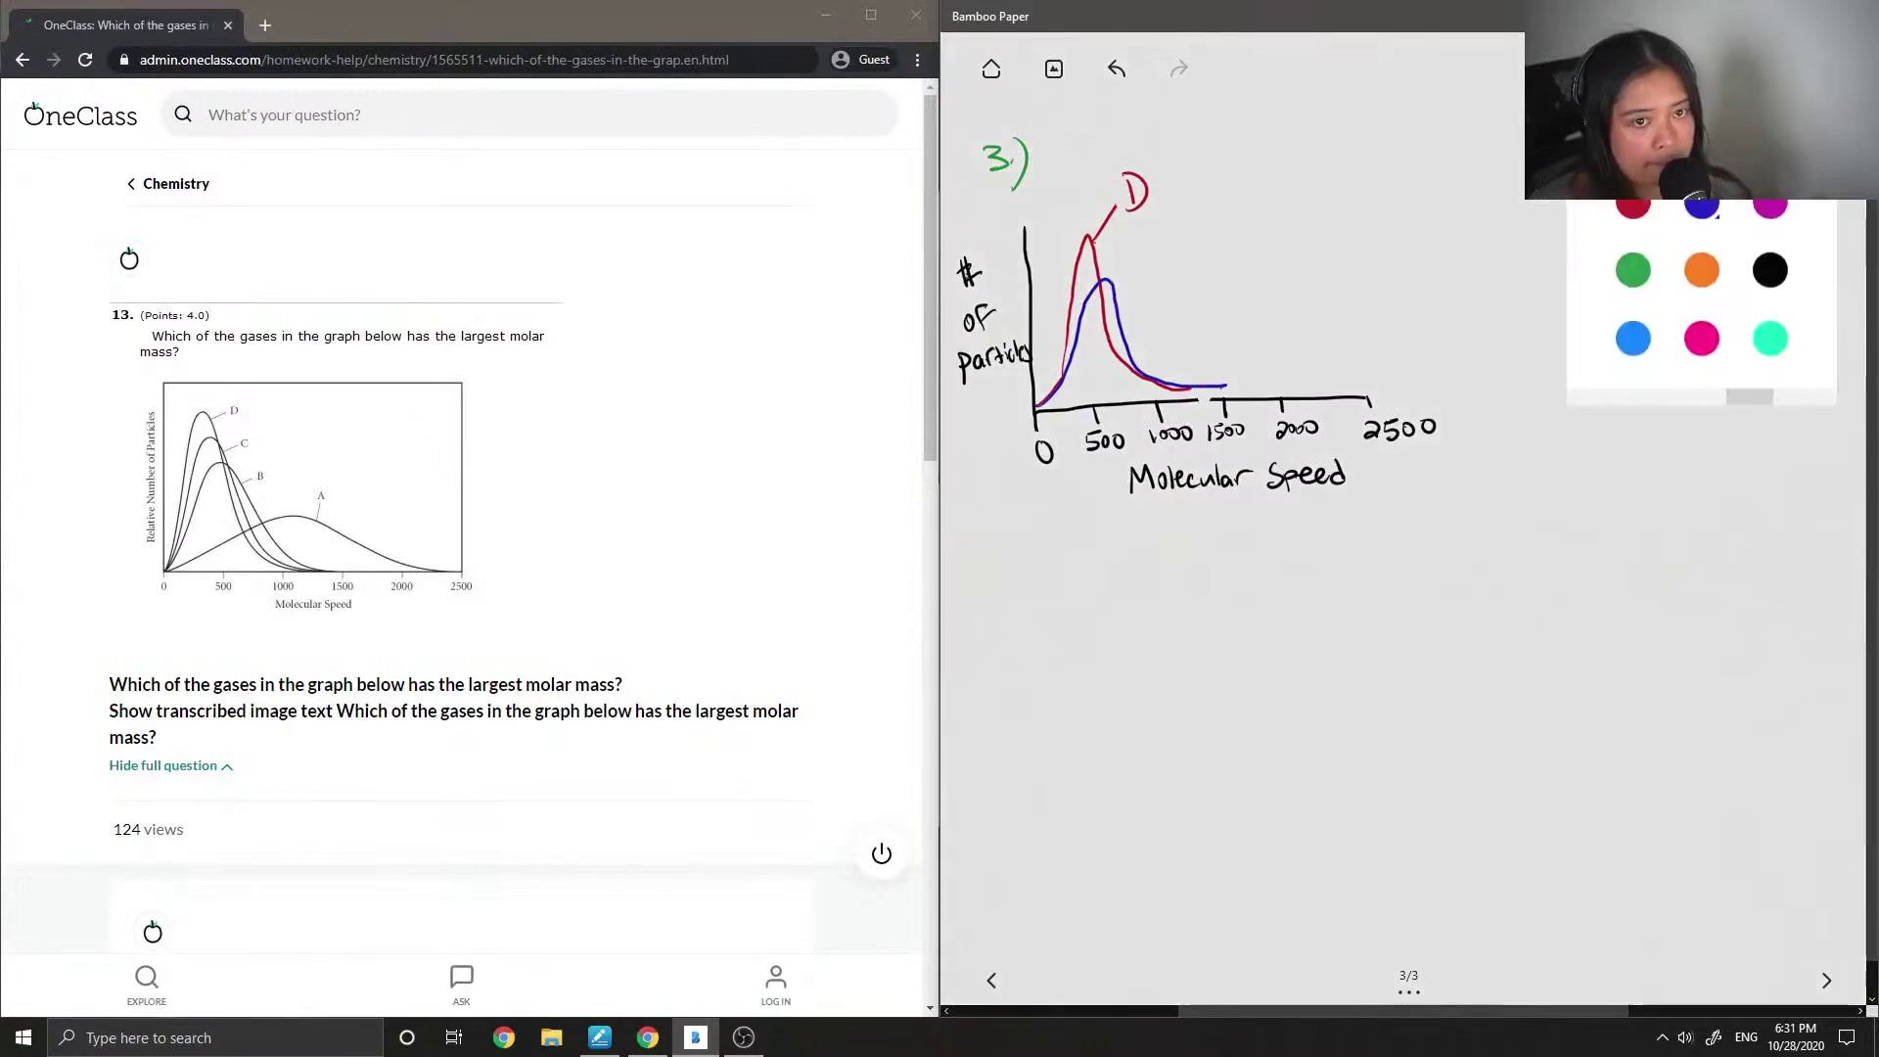
{"action": "left_click", "coordinate": [1702, 70]}
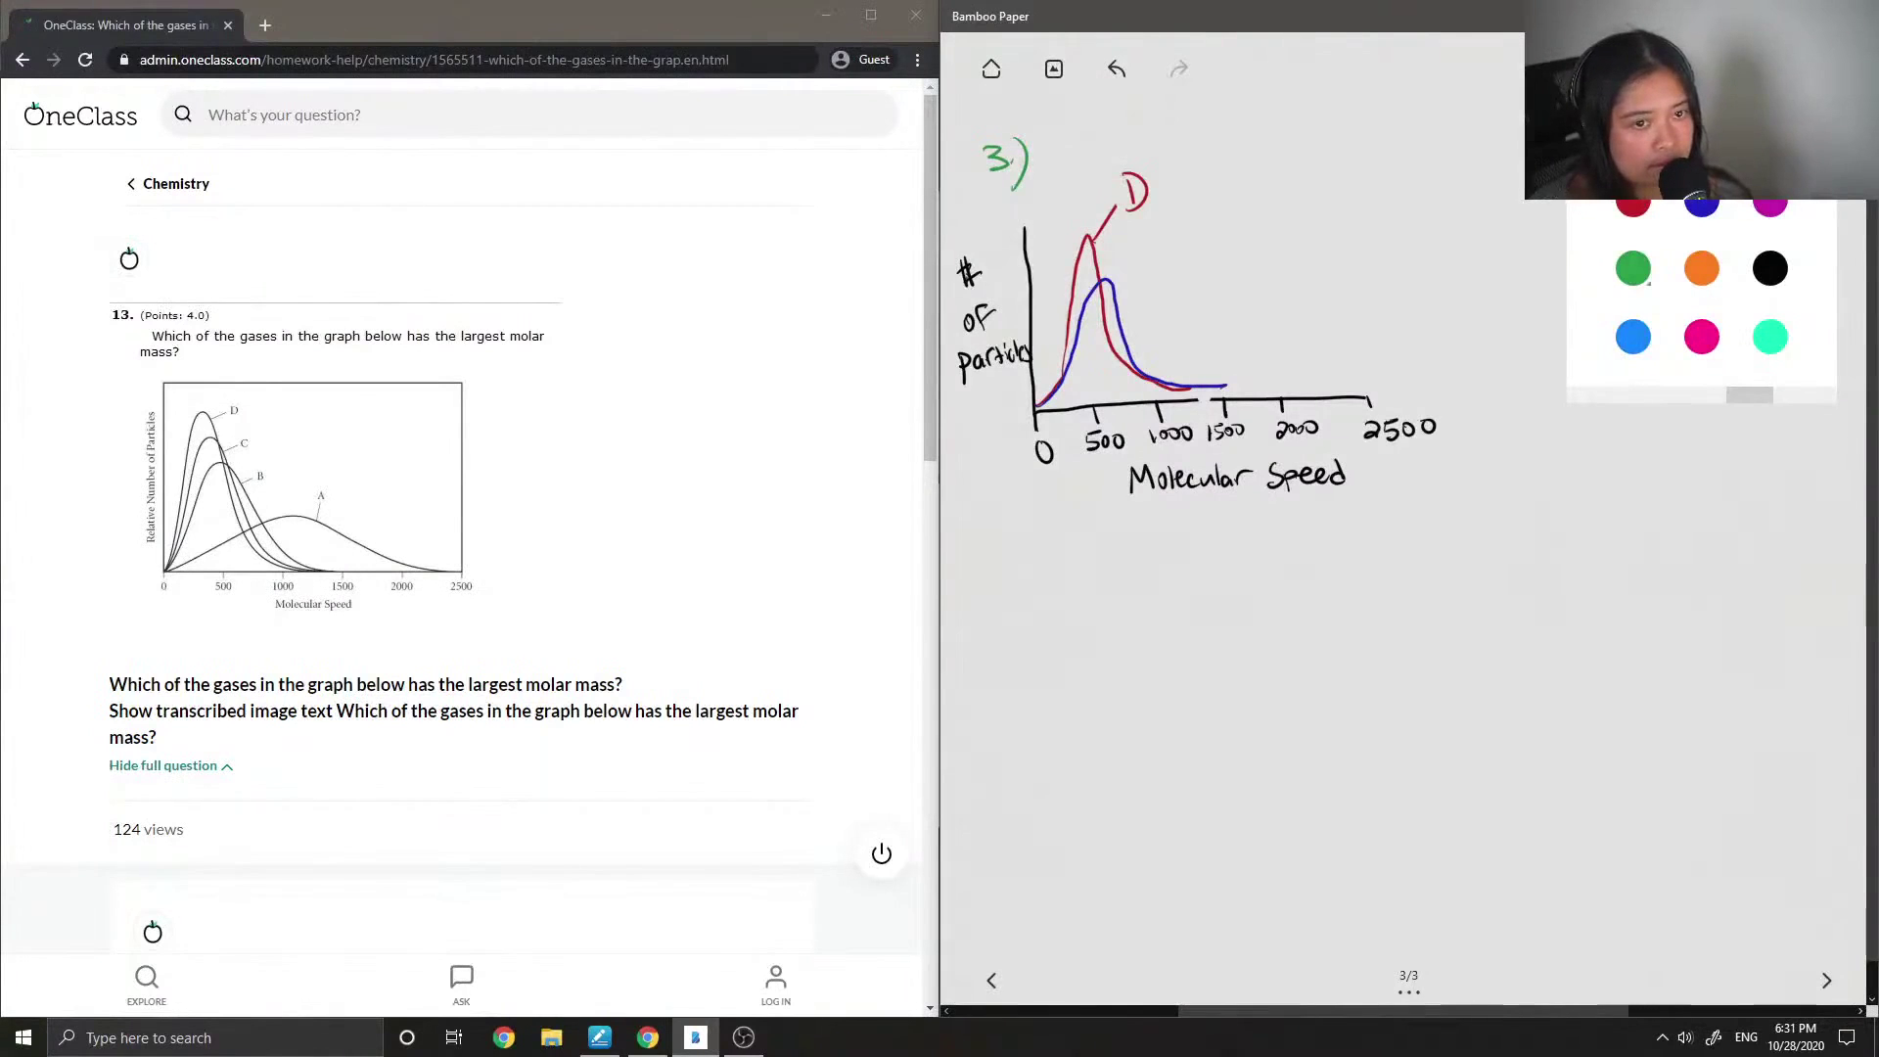
{"action": "left_click", "coordinate": [1633, 267]}
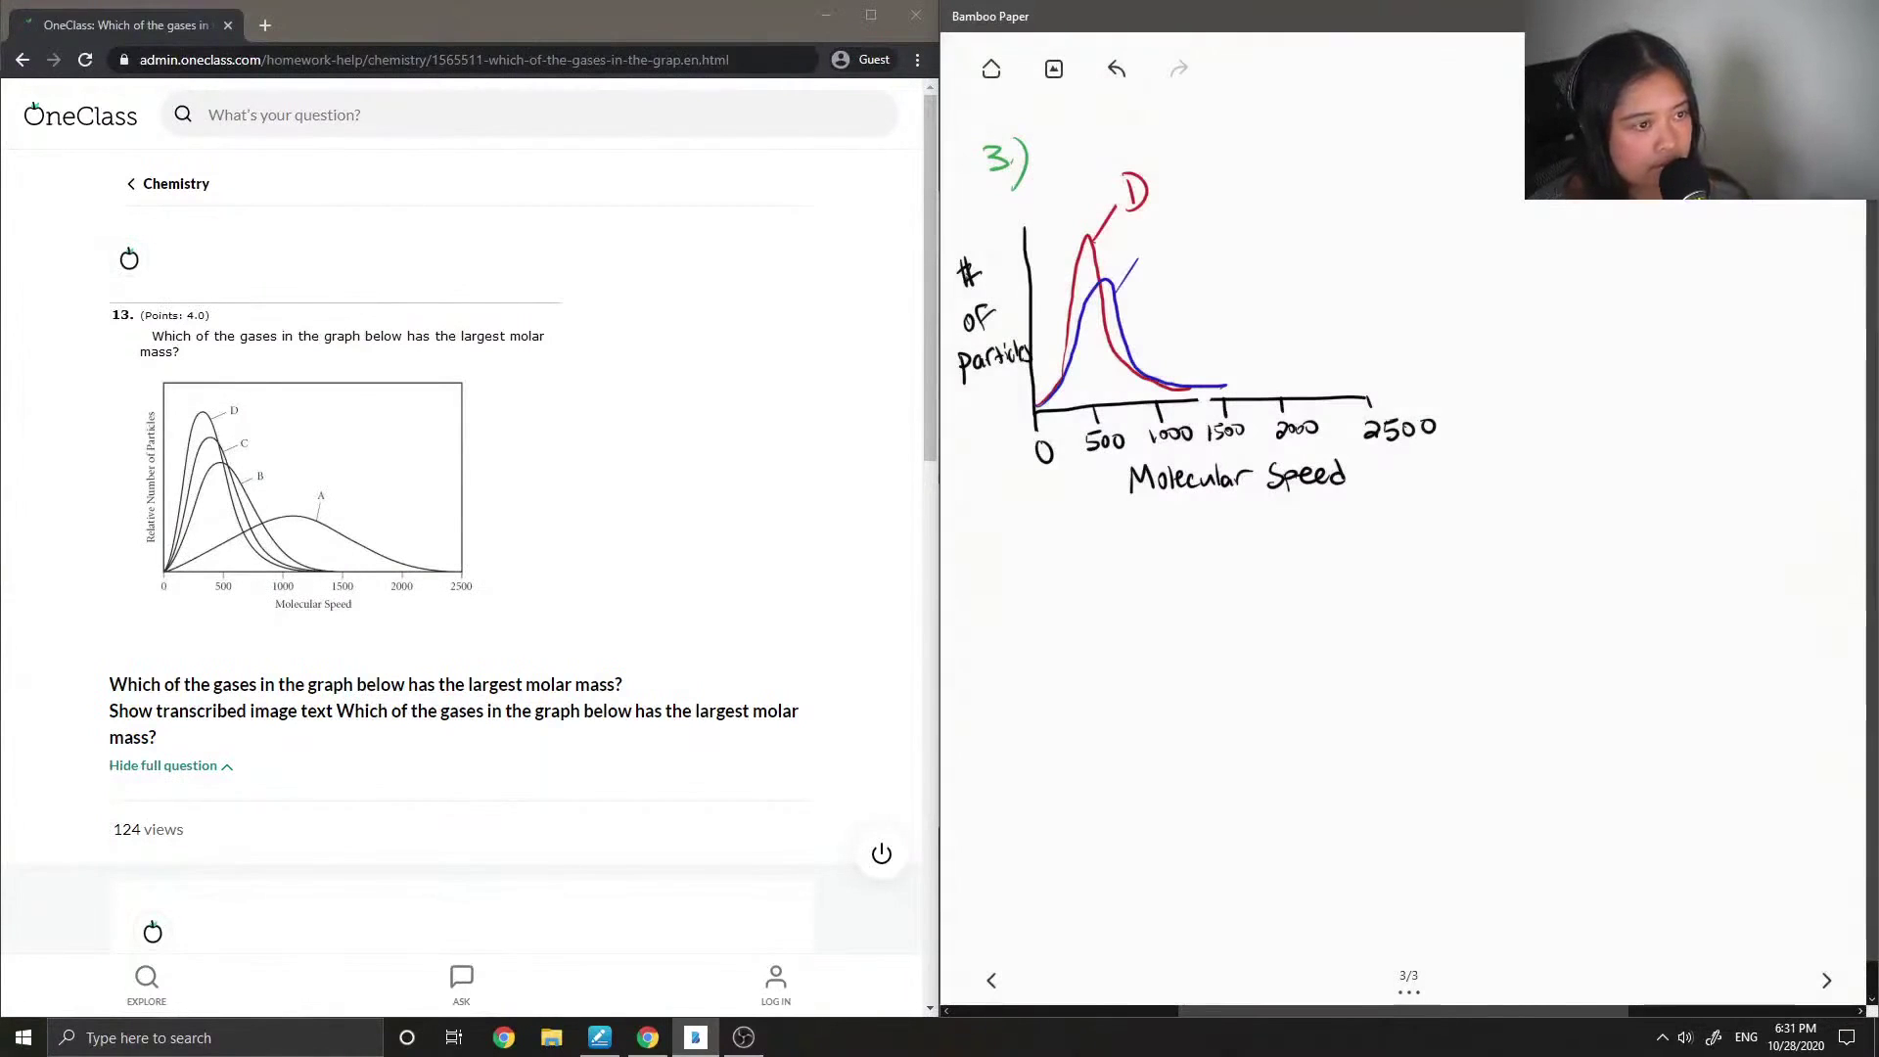
{"action": "left_click_drag", "start_coordinate": [1202, 252], "coordinate": [1195, 275]}
Step: Draw a flatter green distribution curve and label it B
{"action": "left_click", "coordinate": [1701, 69]}
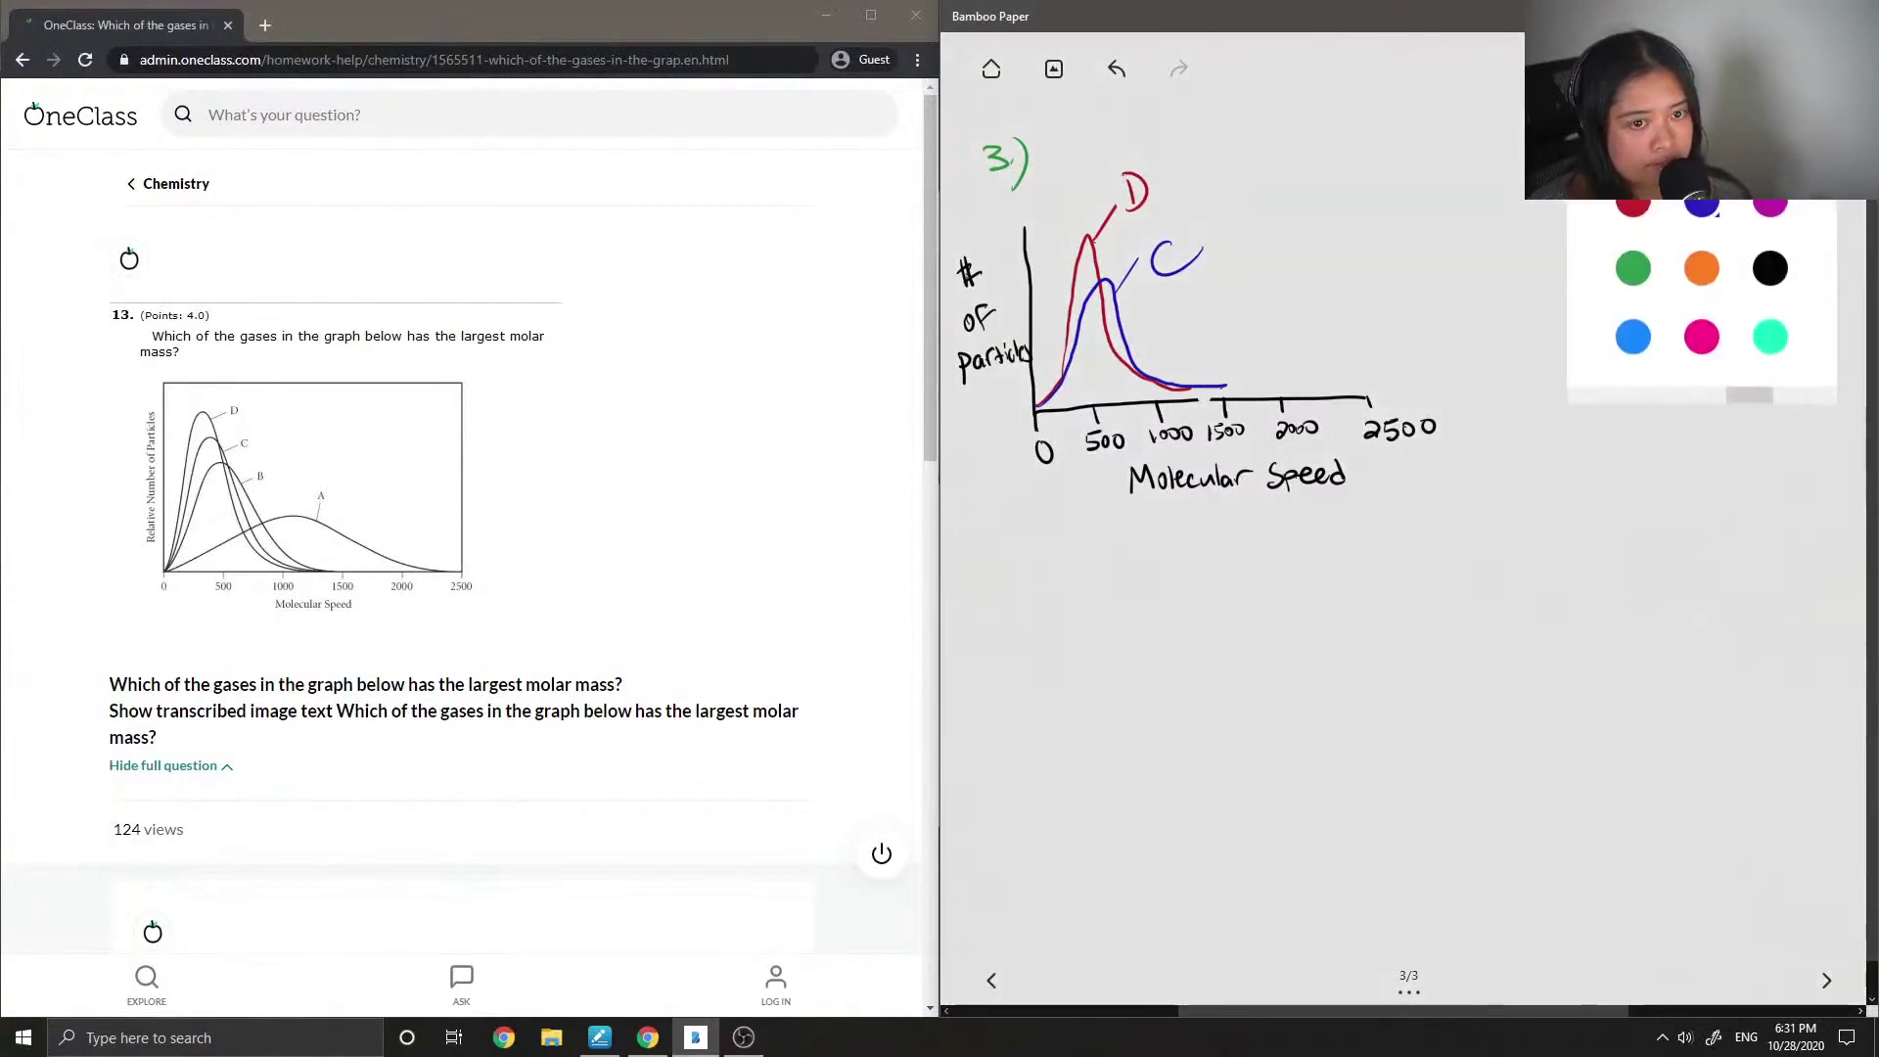
{"action": "left_click", "coordinate": [1634, 268]}
{"action": "mouse_move", "coordinate": [1040, 408]}
{"action": "left_mouse_down"}
{"action": "mouse_move", "coordinate": [1083, 377]}
{"action": "mouse_move", "coordinate": [1224, 386]}
{"action": "left_mouse_up"}
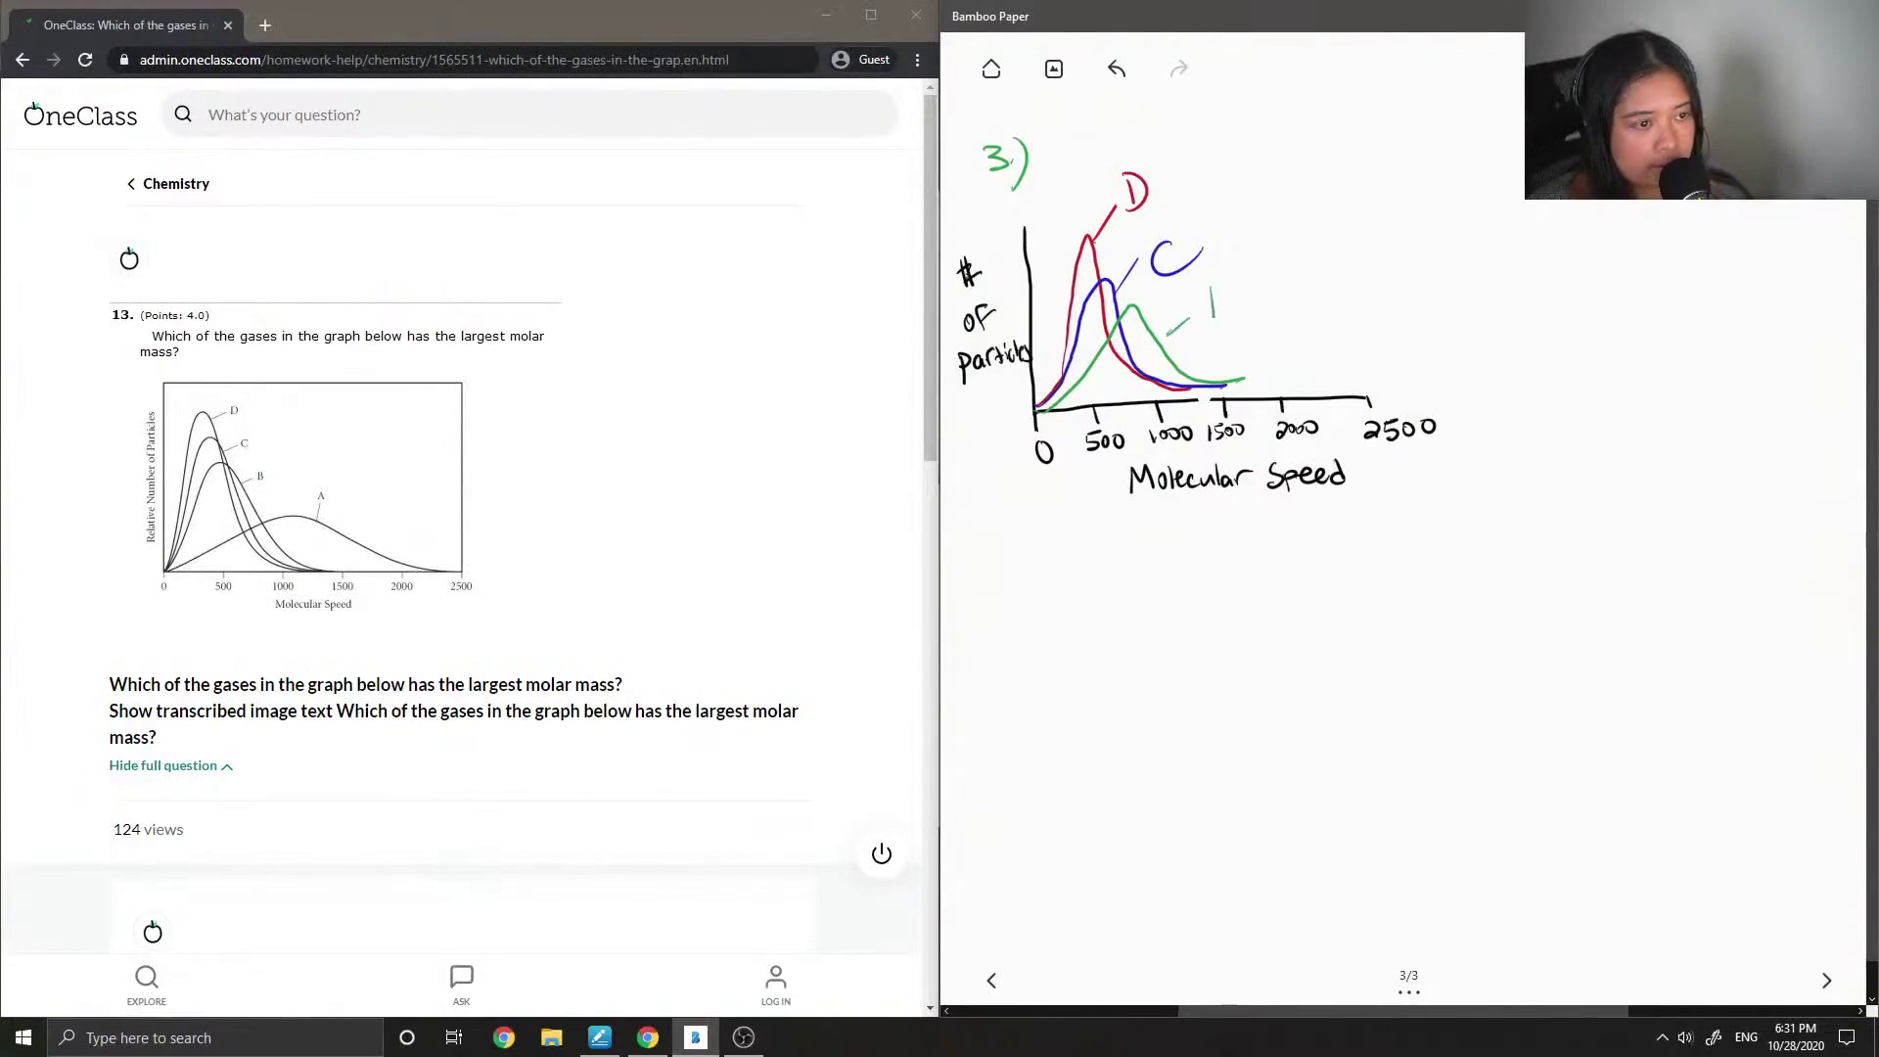
{"action": "left_click_drag", "start_coordinate": [1214, 290], "coordinate": [1215, 325]}
Step: Draw the broad orange curve stretching toward 2500 and label it A
{"action": "left_click", "coordinate": [1701, 70]}
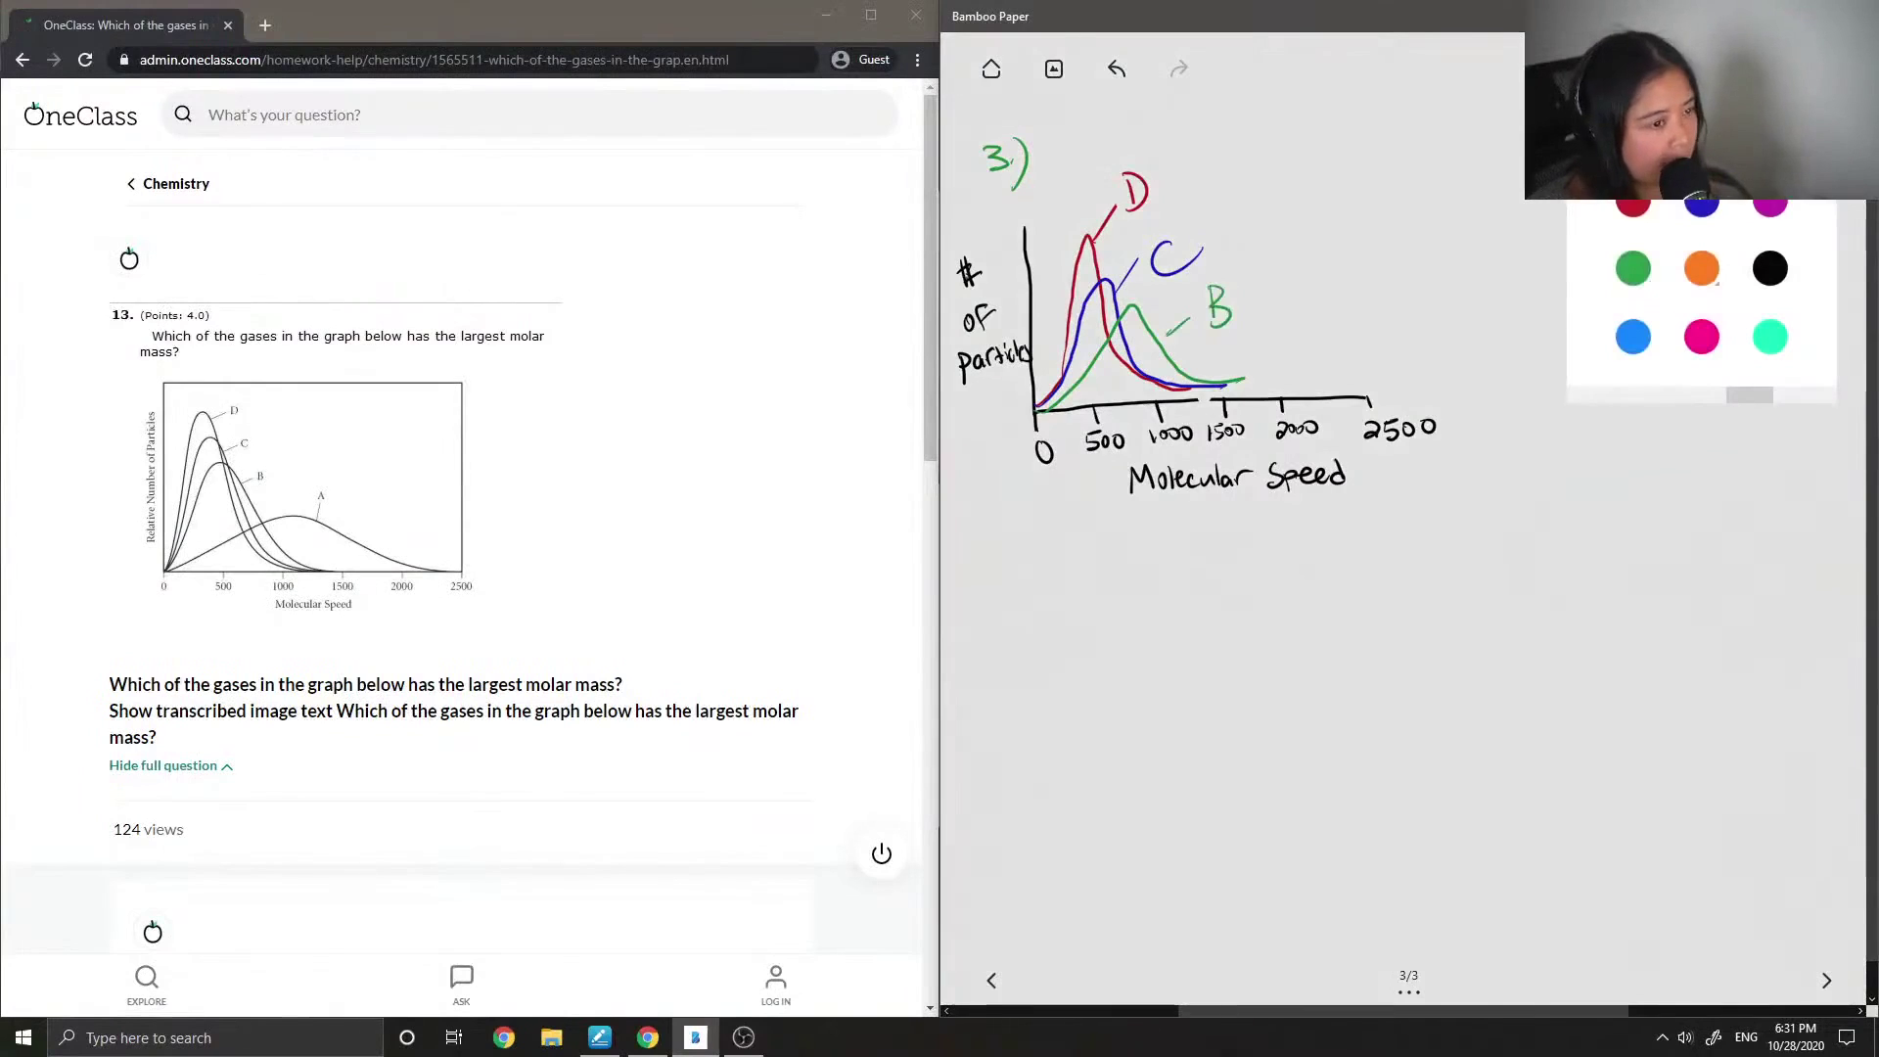
{"action": "left_click", "coordinate": [1701, 268]}
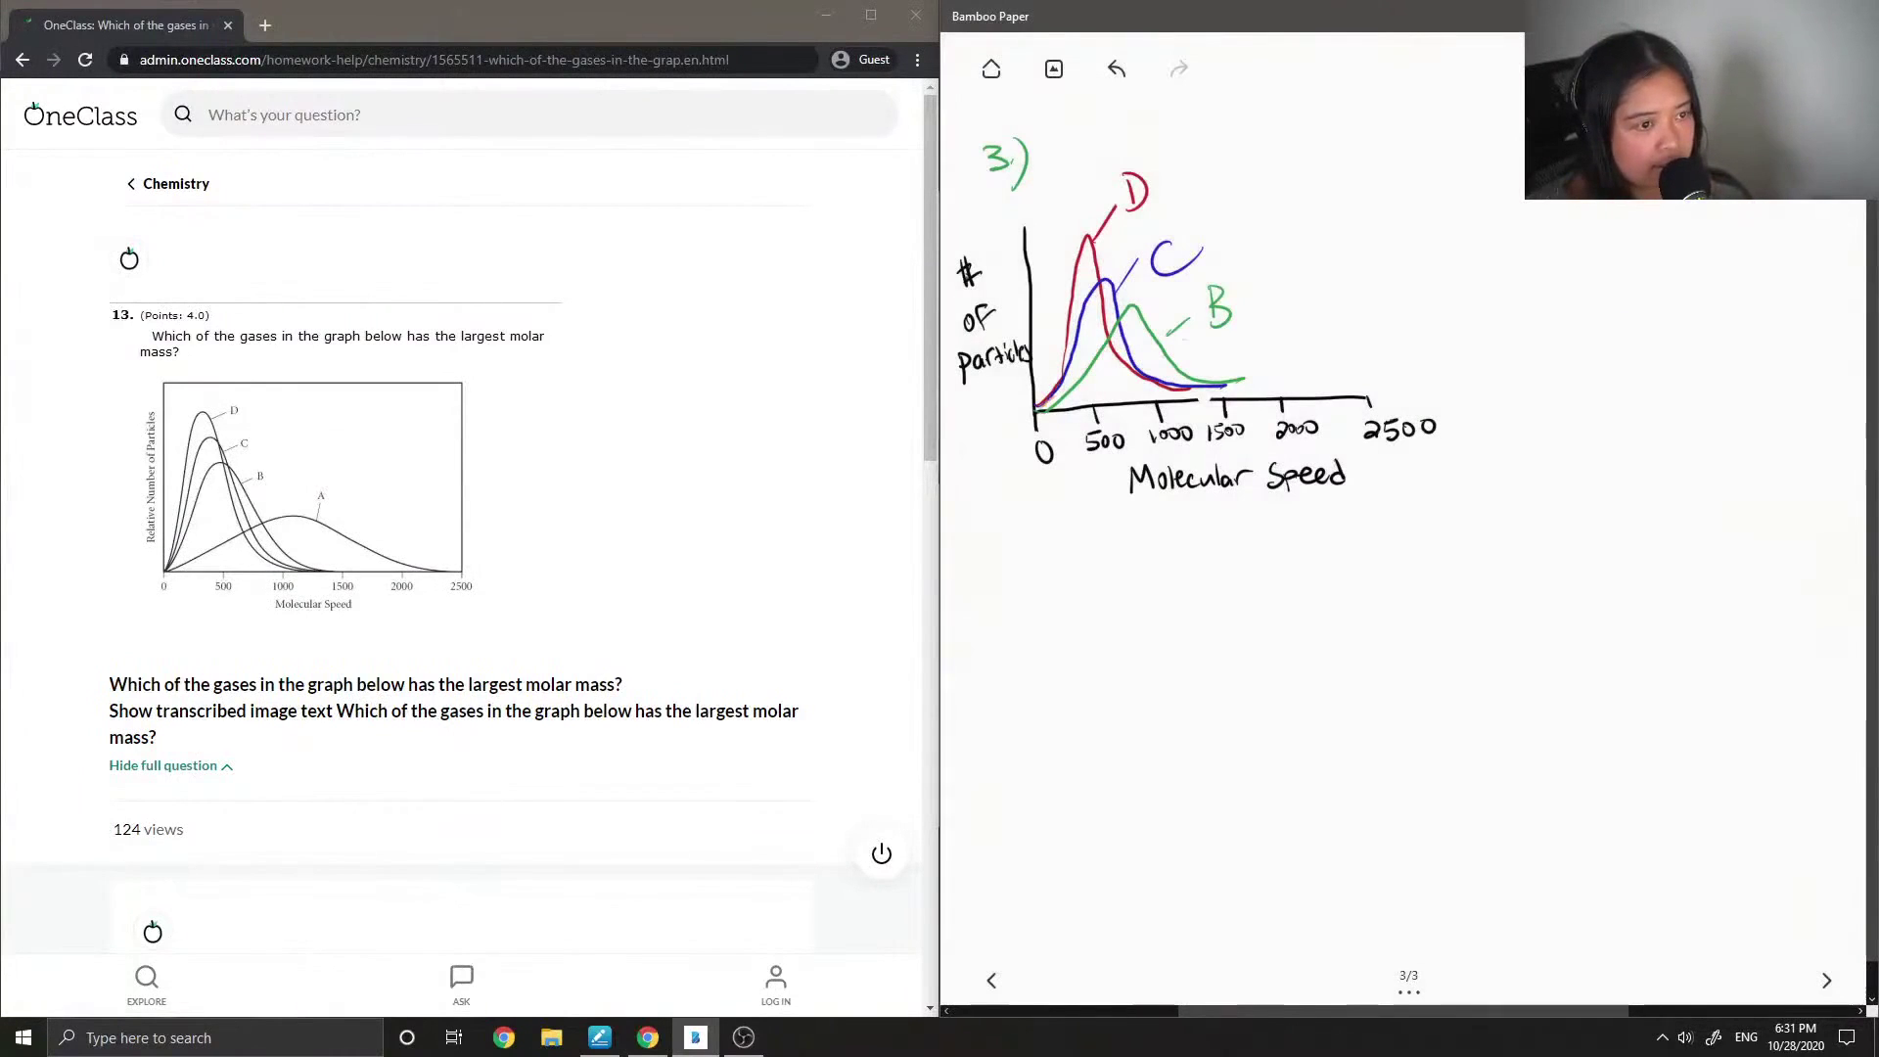
{"action": "mouse_move", "coordinate": [1066, 387]}
{"action": "left_mouse_down"}
{"action": "mouse_move", "coordinate": [1227, 339]}
{"action": "mouse_move", "coordinate": [1372, 394]}
{"action": "left_mouse_up"}
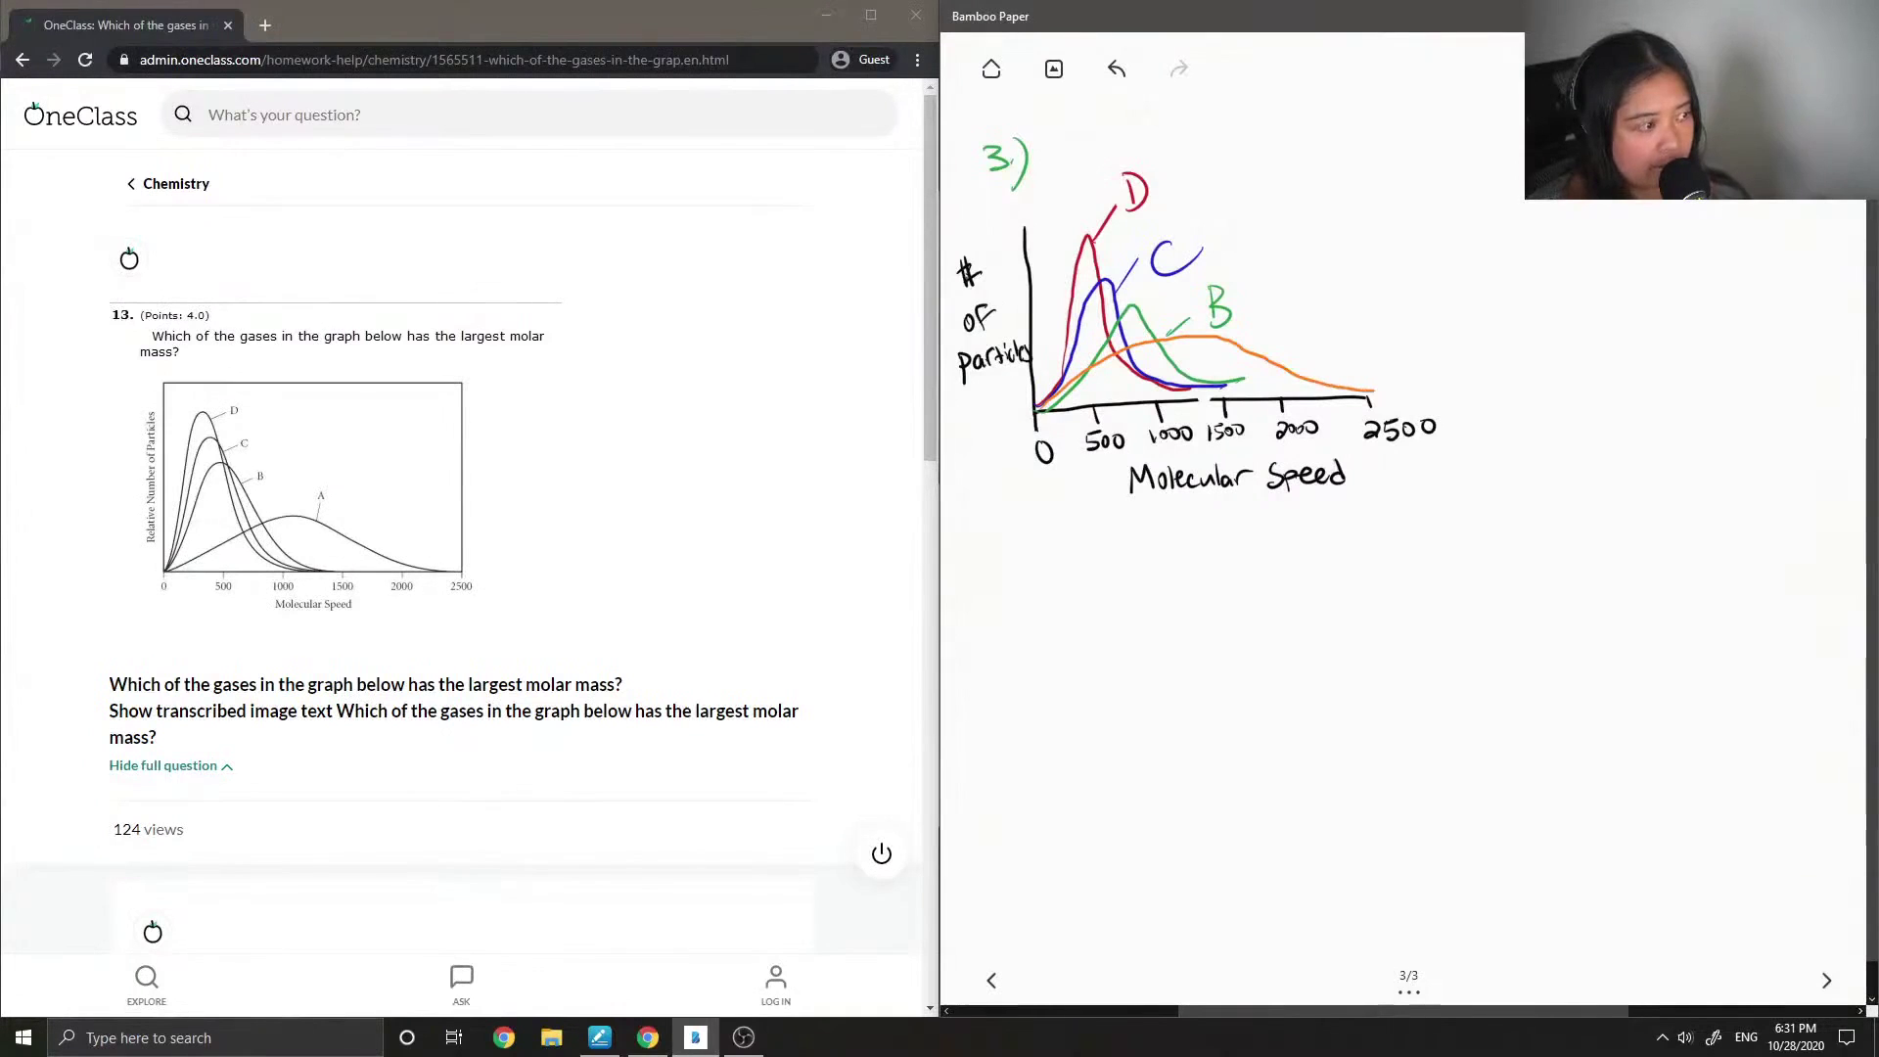
{"action": "left_click_drag", "start_coordinate": [1240, 364], "coordinate": [1320, 332]}
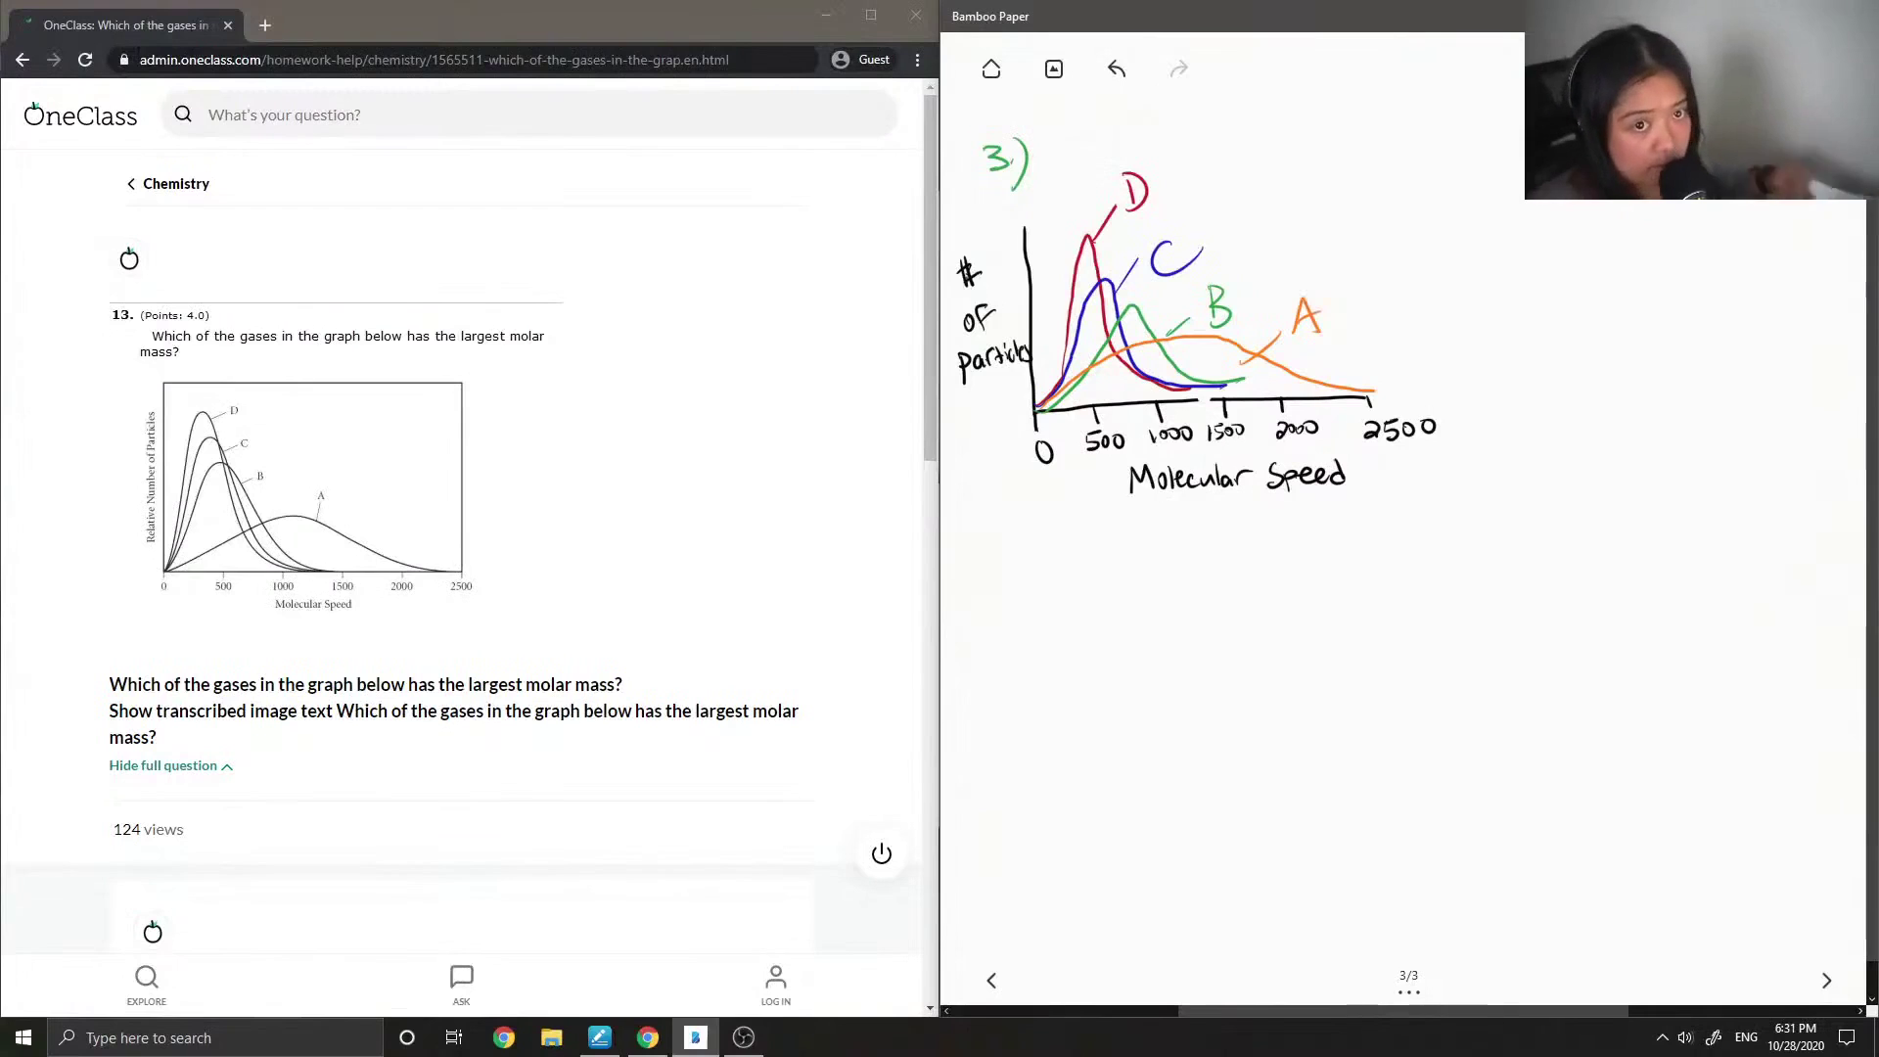
{"action": "left_click", "coordinate": [1704, 70]}
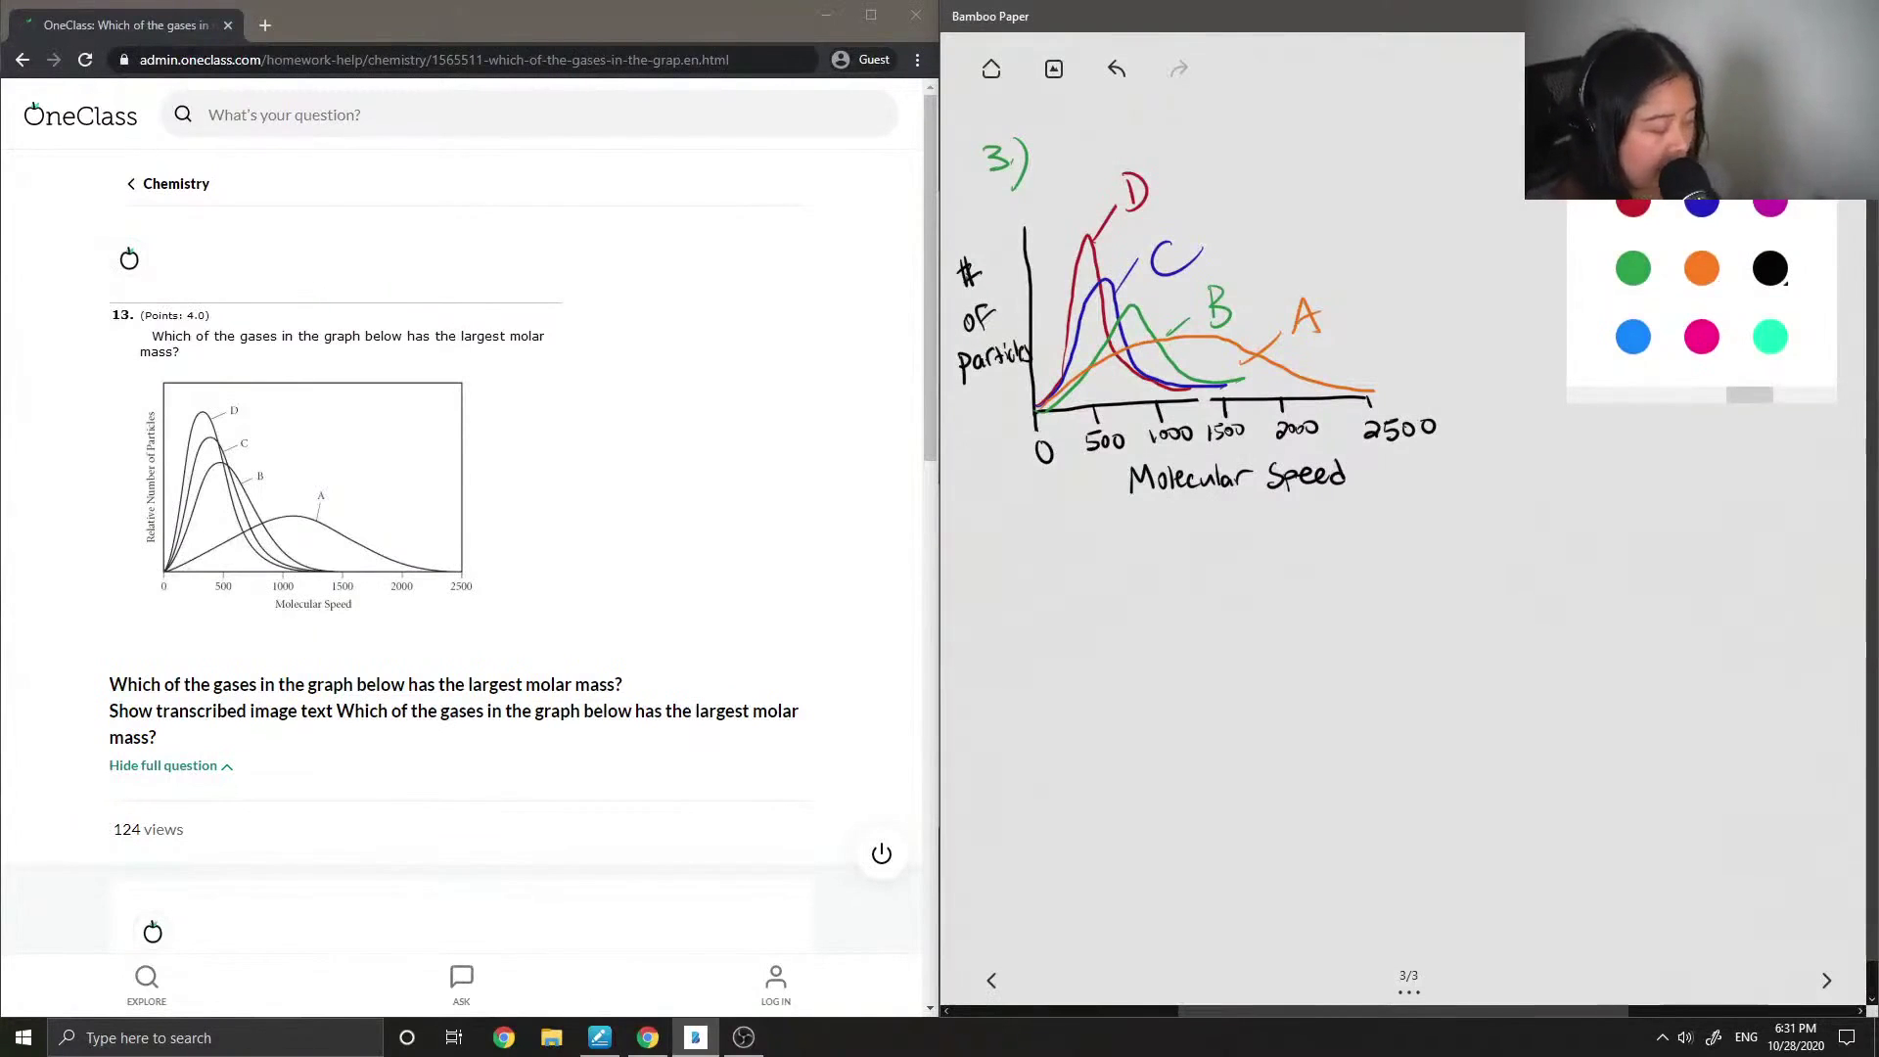
{"action": "scroll", "coordinate": [1784, 279], "scroll_direction": "down", "scroll_amount": 3}
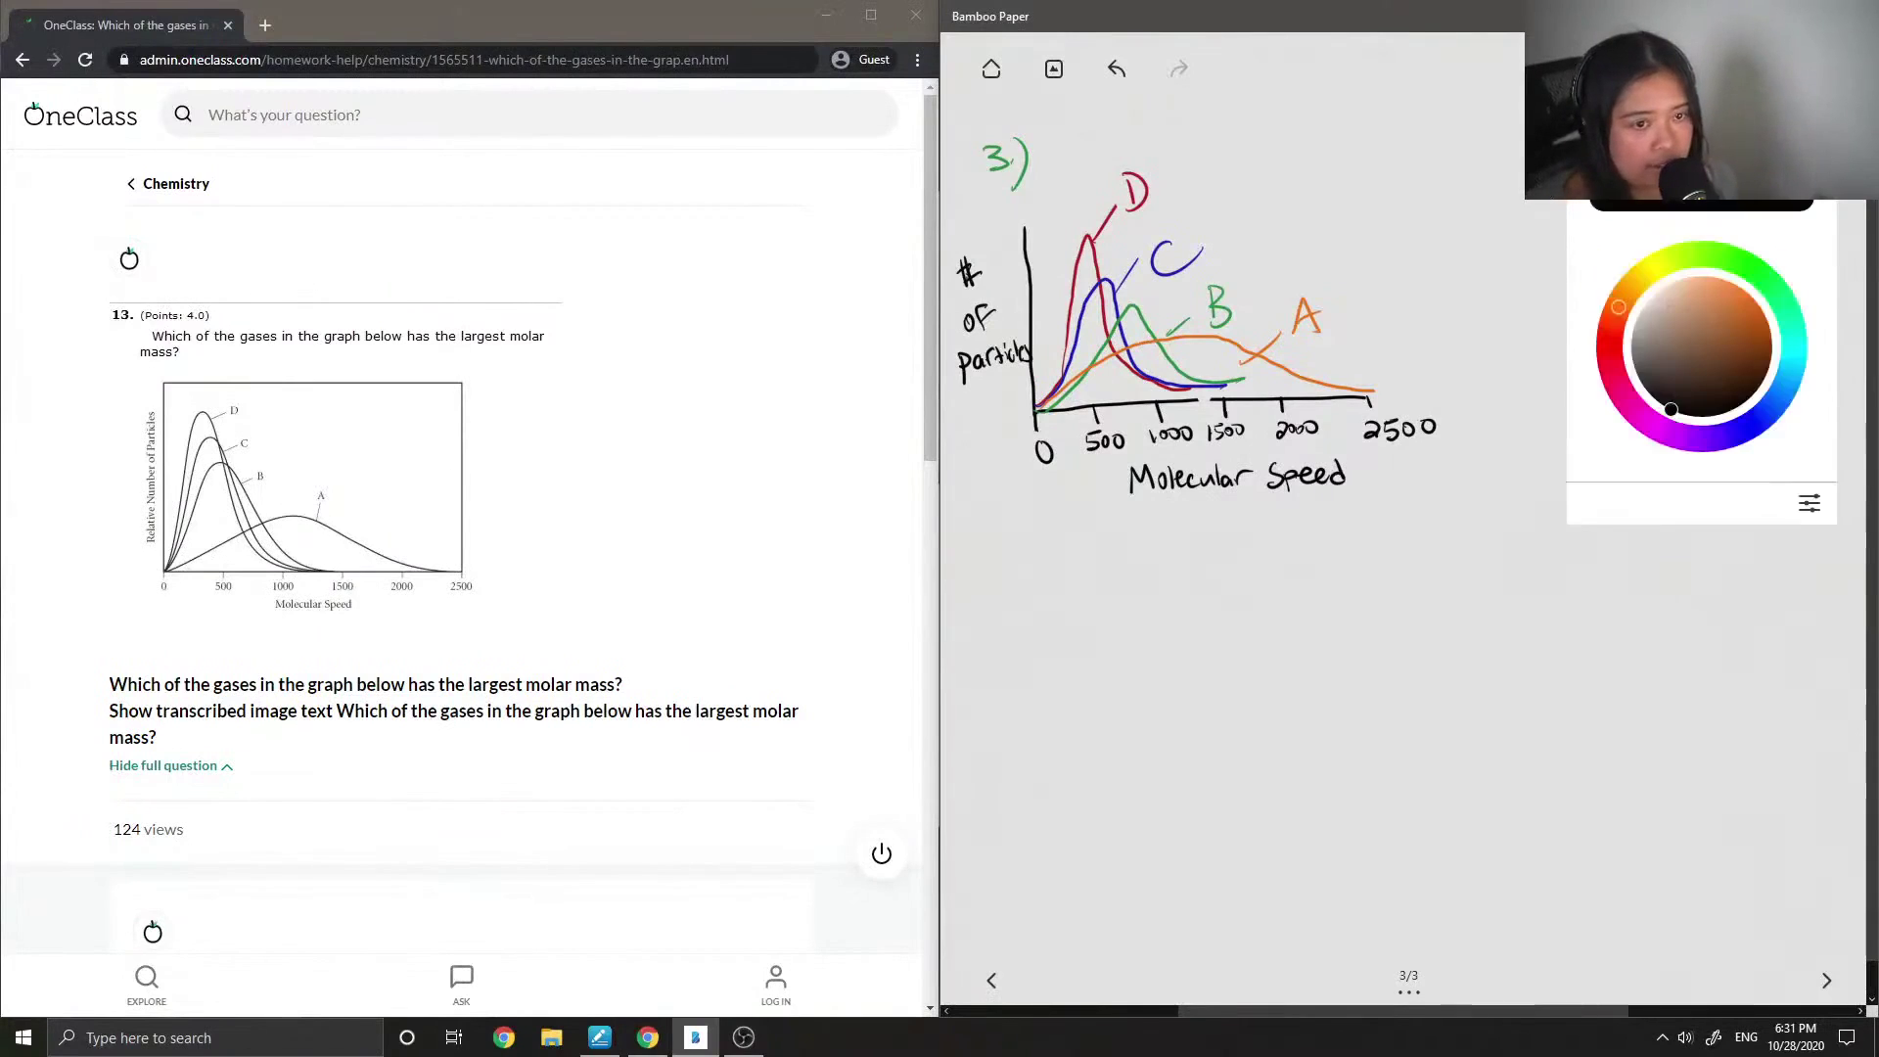
Step: Handwrite 'D: # of particles in one spot near ~500' right of the graph
{"action": "left_click", "coordinate": [1516, 224]}
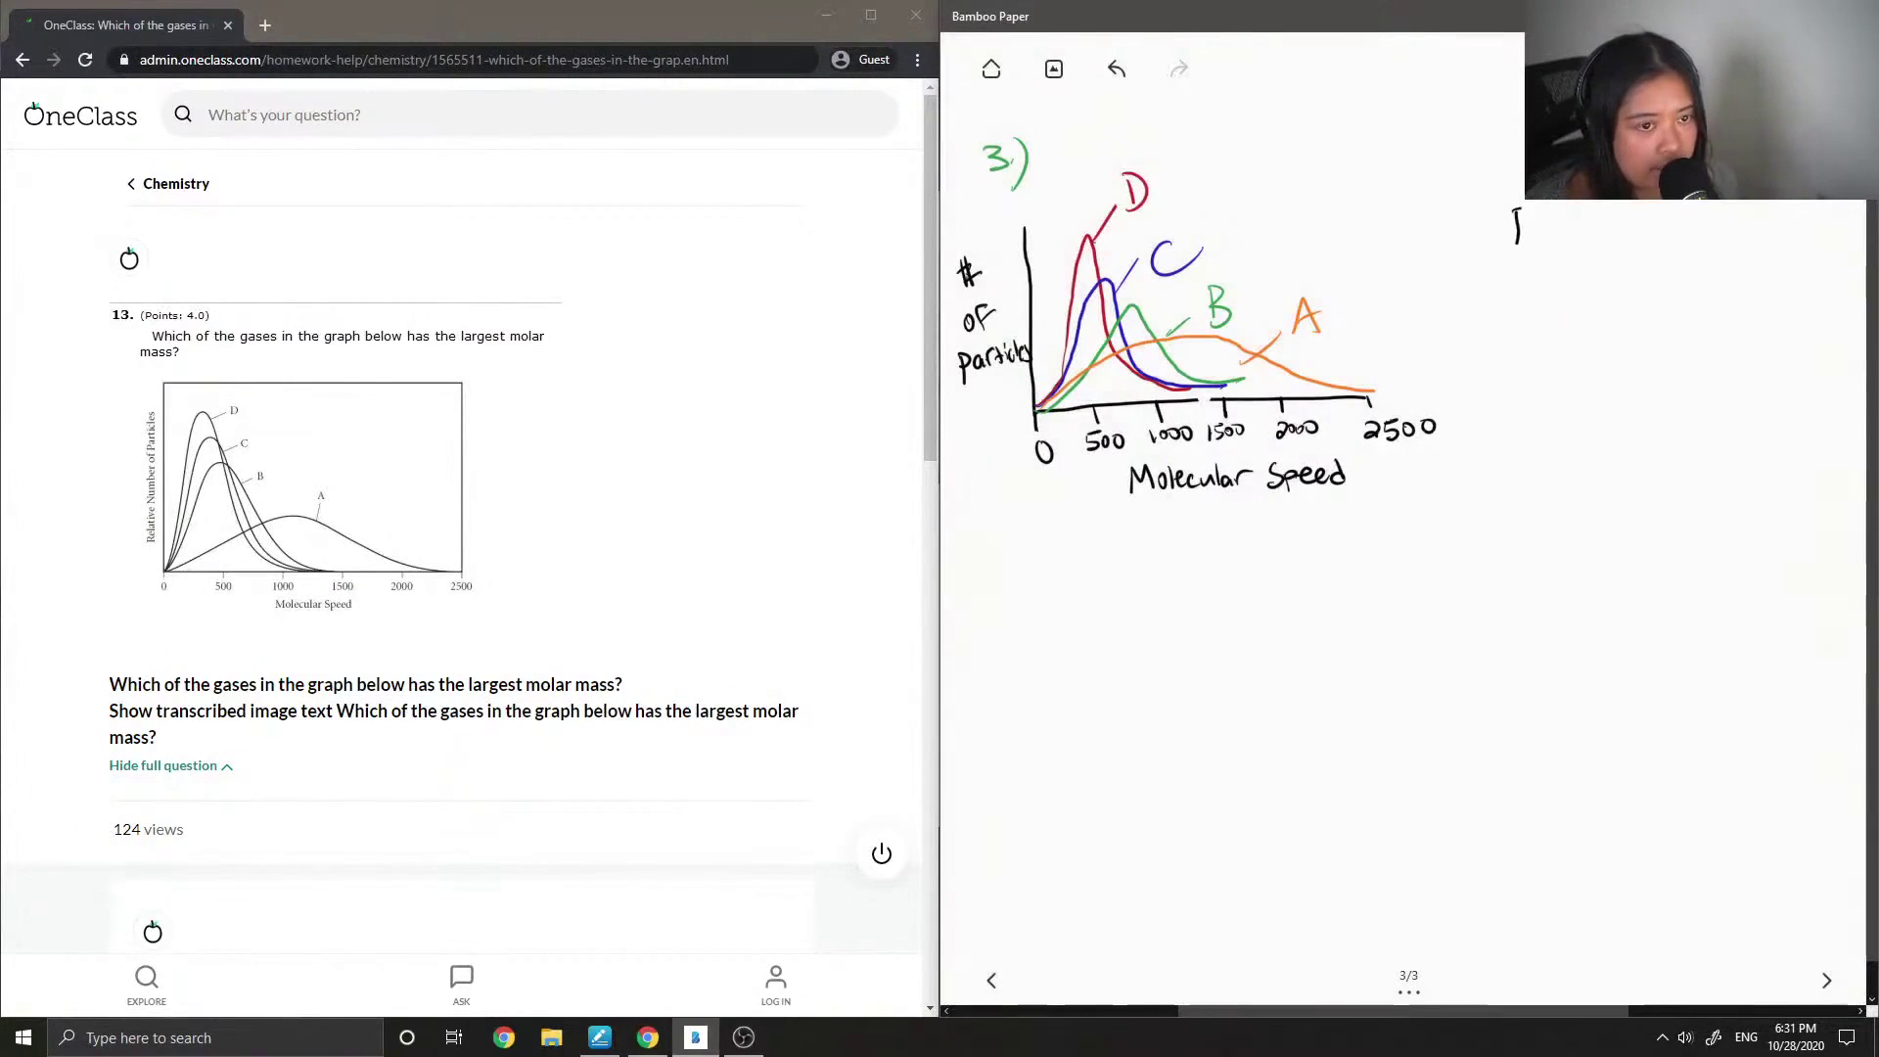
{"action": "mouse_move", "coordinate": [1517, 210]}
{"action": "left_mouse_down"}
{"action": "mouse_move", "coordinate": [1518, 243]}
{"action": "mouse_move", "coordinate": [1593, 240]}
{"action": "mouse_move", "coordinate": [1566, 298]}
{"action": "mouse_move", "coordinate": [1577, 280]}
{"action": "mouse_move", "coordinate": [1589, 296]}
{"action": "mouse_move", "coordinate": [1718, 280]}
{"action": "left_mouse_up"}
{"action": "mouse_move", "coordinate": [1742, 264]}
{"action": "left_mouse_down"}
{"action": "mouse_move", "coordinate": [1732, 295]}
{"action": "mouse_move", "coordinate": [1743, 281]}
{"action": "left_mouse_up"}
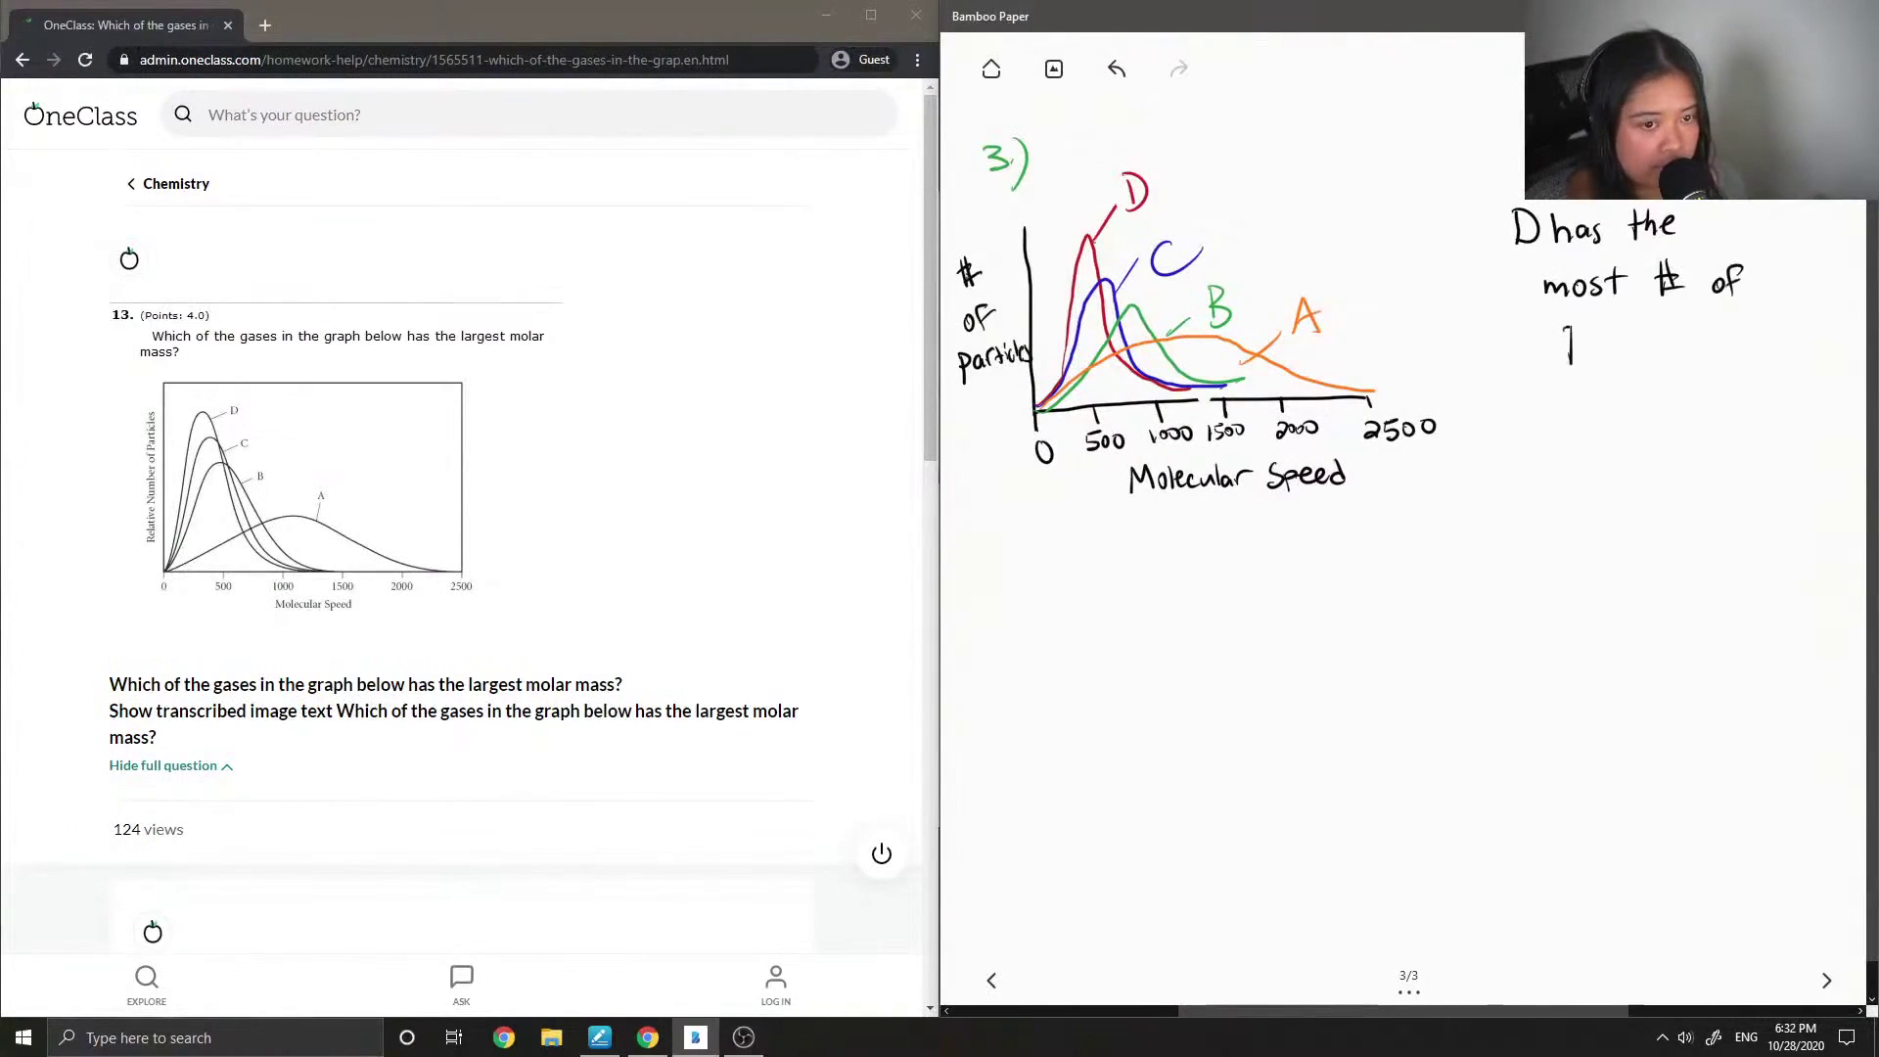
{"action": "left_click_drag", "start_coordinate": [1624, 321], "coordinate": [1626, 347]}
{"action": "left_click_drag", "start_coordinate": [1615, 336], "coordinate": [1650, 349]}
{"action": "mouse_move", "coordinate": [1671, 317]}
{"action": "left_mouse_down"}
{"action": "mouse_move", "coordinate": [1668, 349]}
{"action": "mouse_move", "coordinate": [1756, 354]}
{"action": "left_mouse_up"}
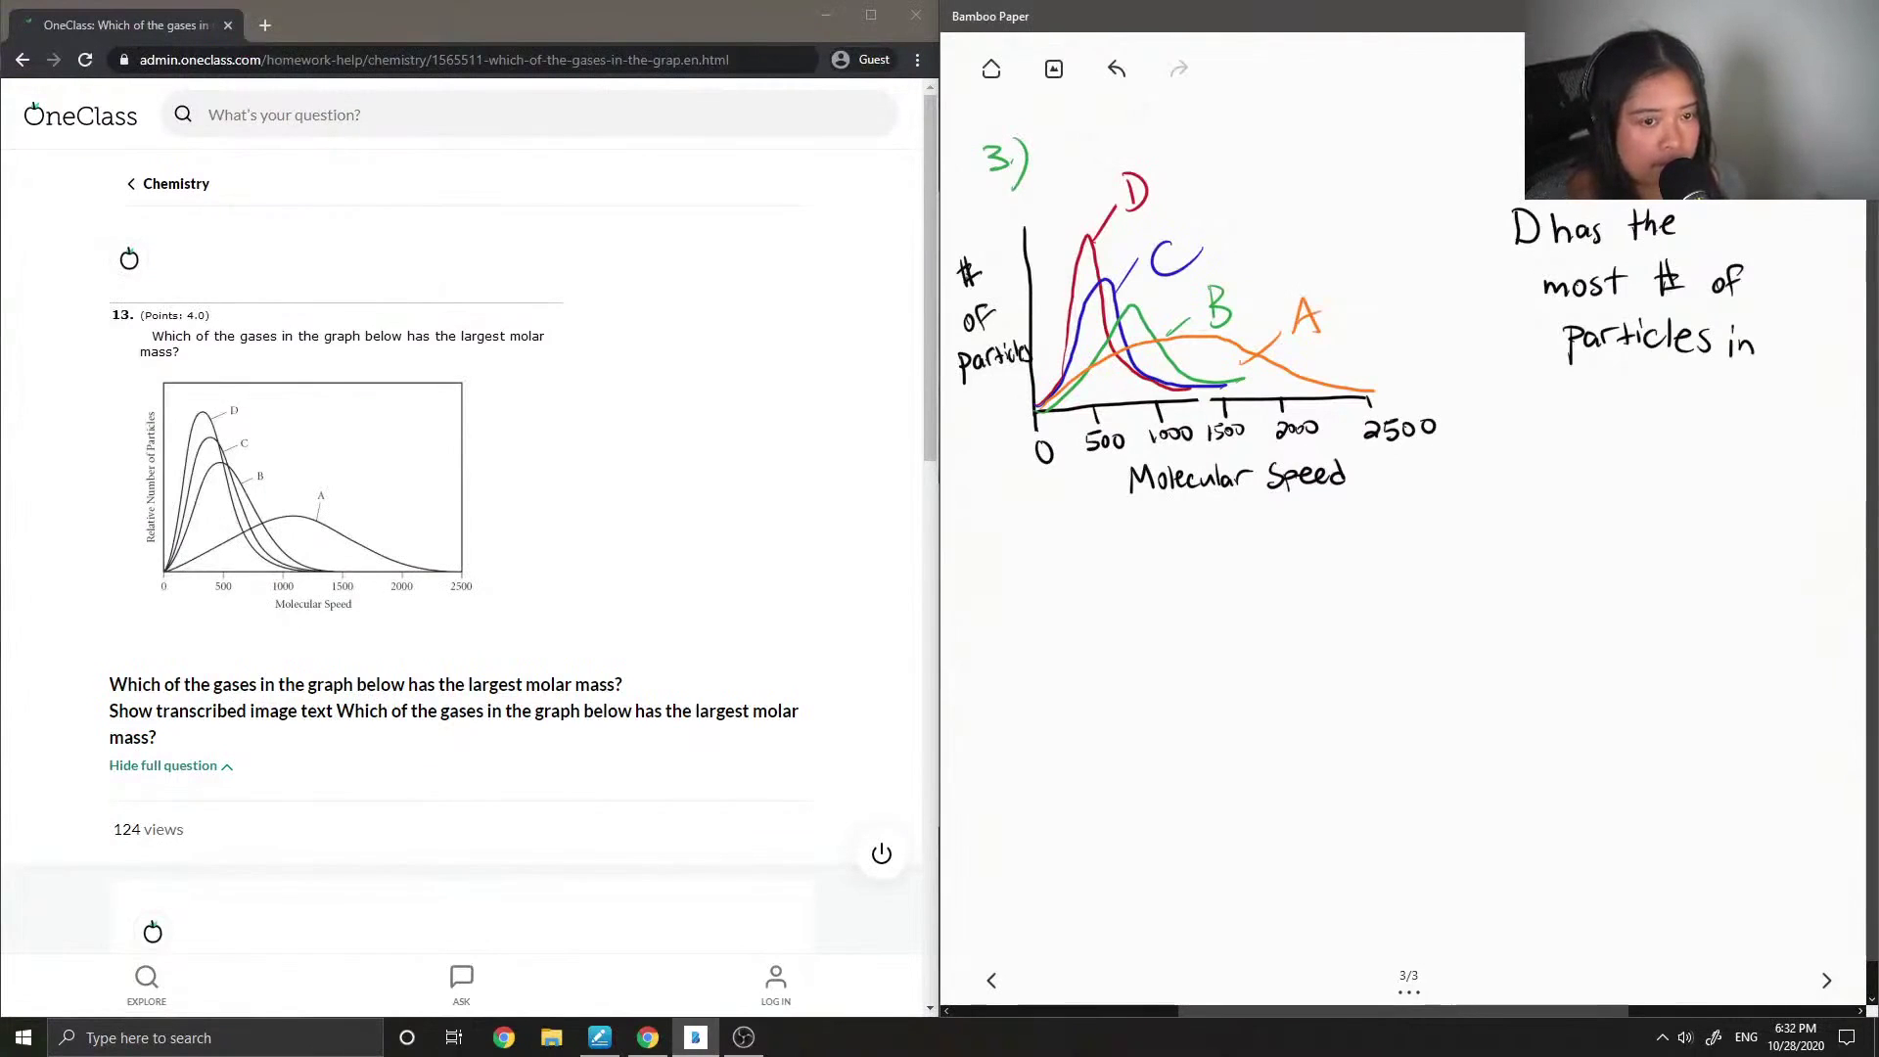
{"action": "left_click_drag", "start_coordinate": [1604, 397], "coordinate": [1619, 397]}
{"action": "left_click_drag", "start_coordinate": [1622, 388], "coordinate": [1707, 385]}
{"action": "mouse_move", "coordinate": [1723, 374]}
{"action": "left_mouse_down"}
{"action": "mouse_move", "coordinate": [1727, 397]}
{"action": "mouse_move", "coordinate": [1737, 383]}
{"action": "left_mouse_up"}
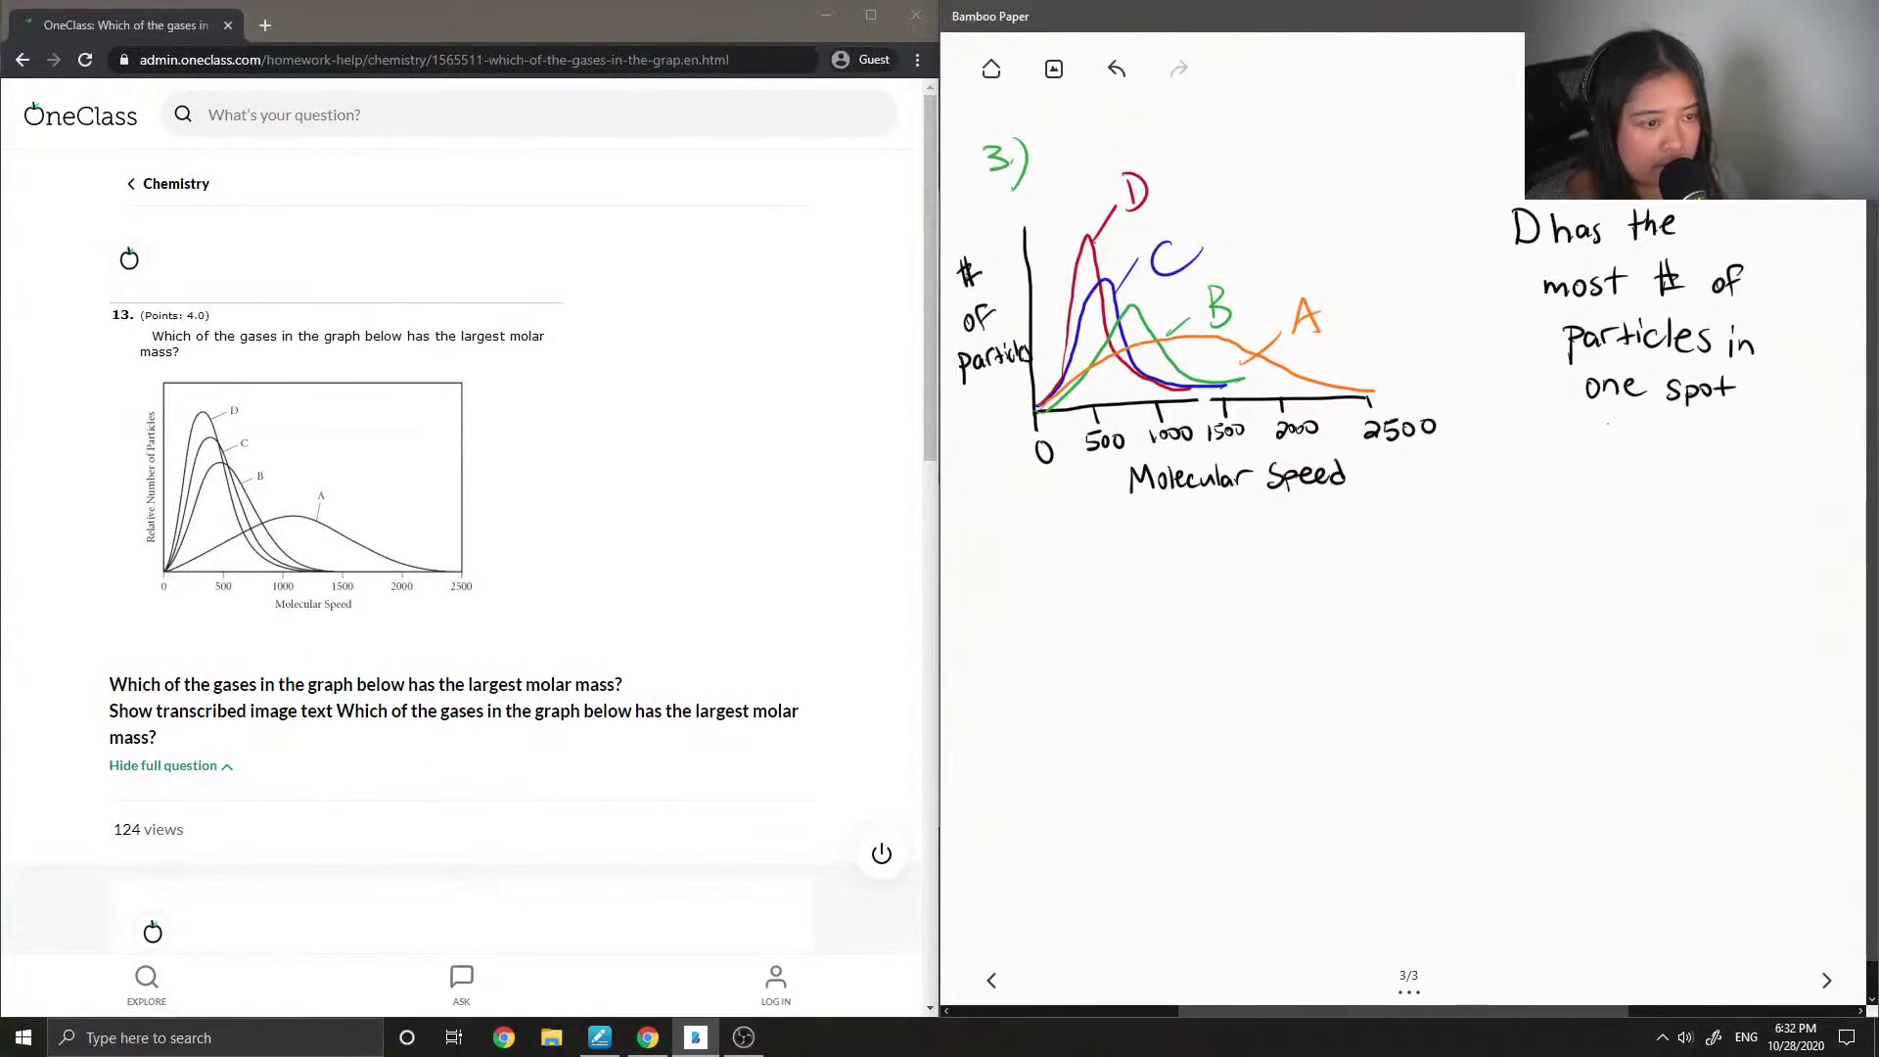
{"action": "left_click_drag", "start_coordinate": [1606, 440], "coordinate": [1659, 430]}
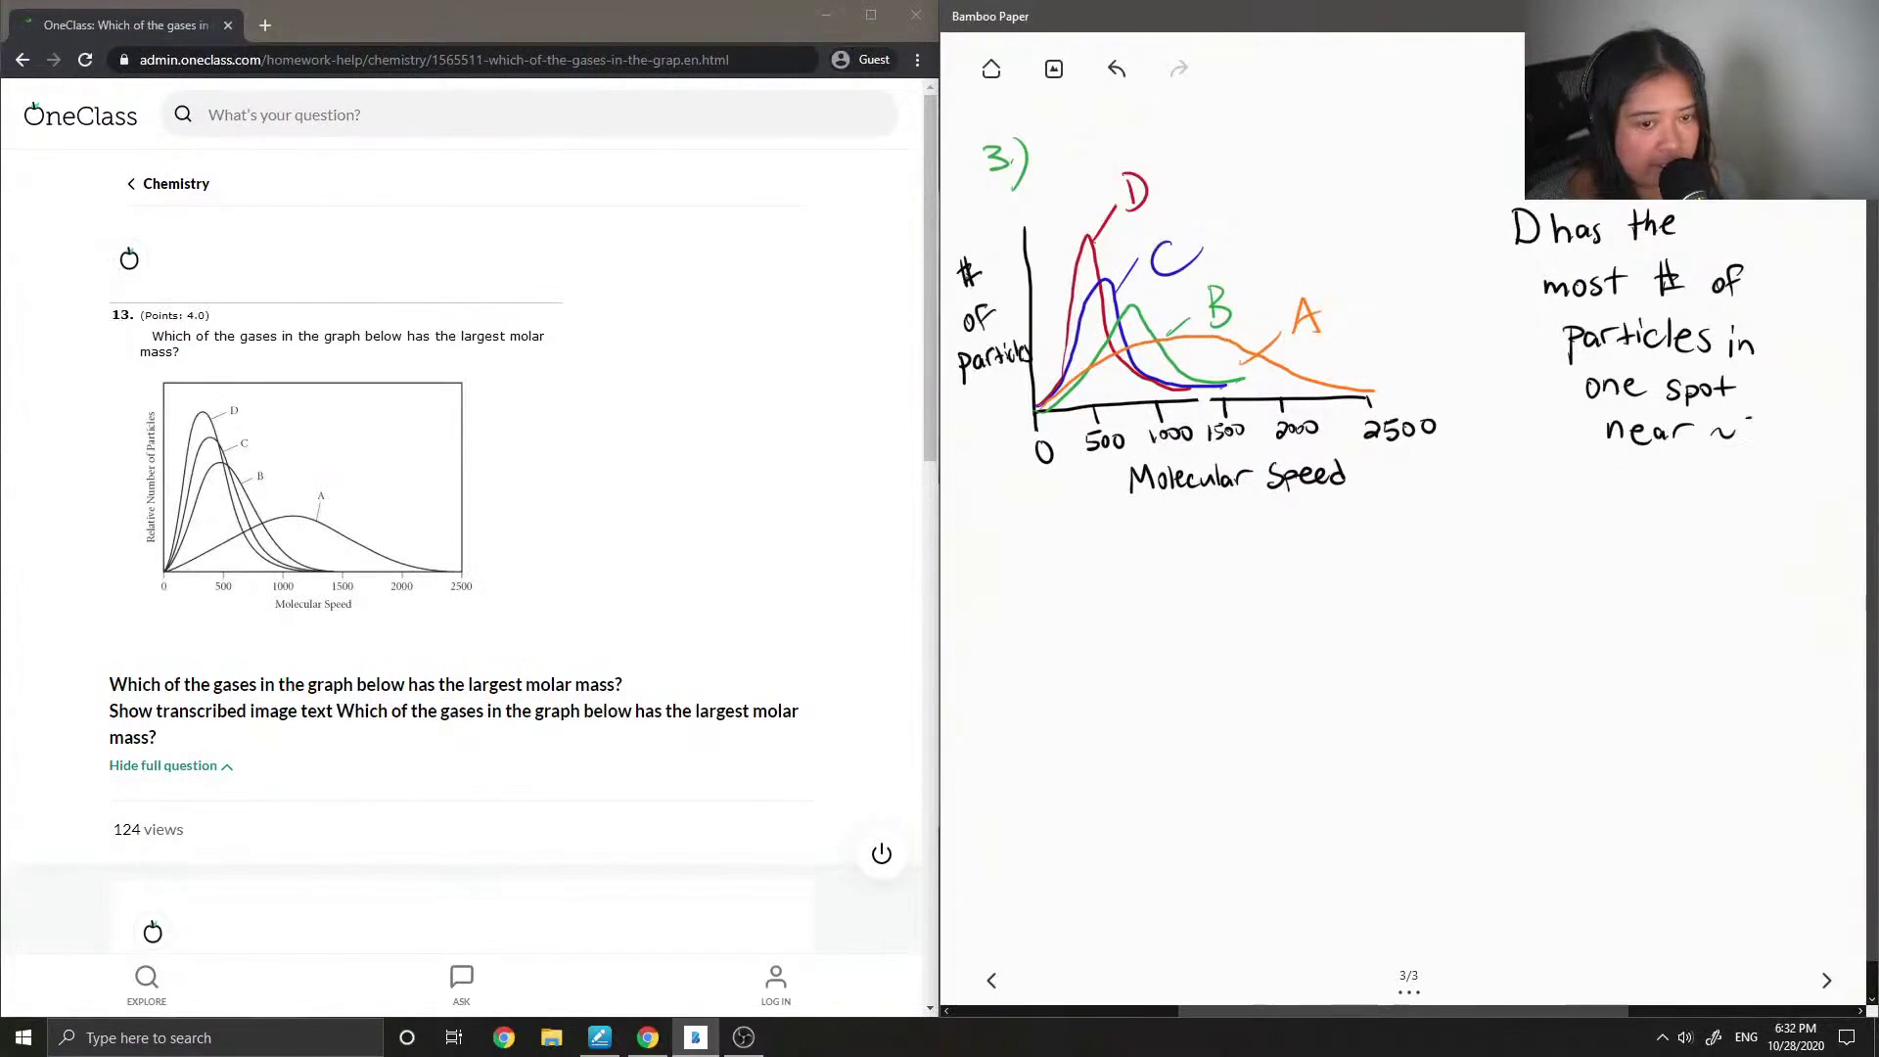
{"action": "mouse_move", "coordinate": [1752, 422]}
{"action": "left_mouse_down"}
{"action": "mouse_move", "coordinate": [1755, 442]}
{"action": "mouse_move", "coordinate": [1777, 421]}
{"action": "left_mouse_up"}
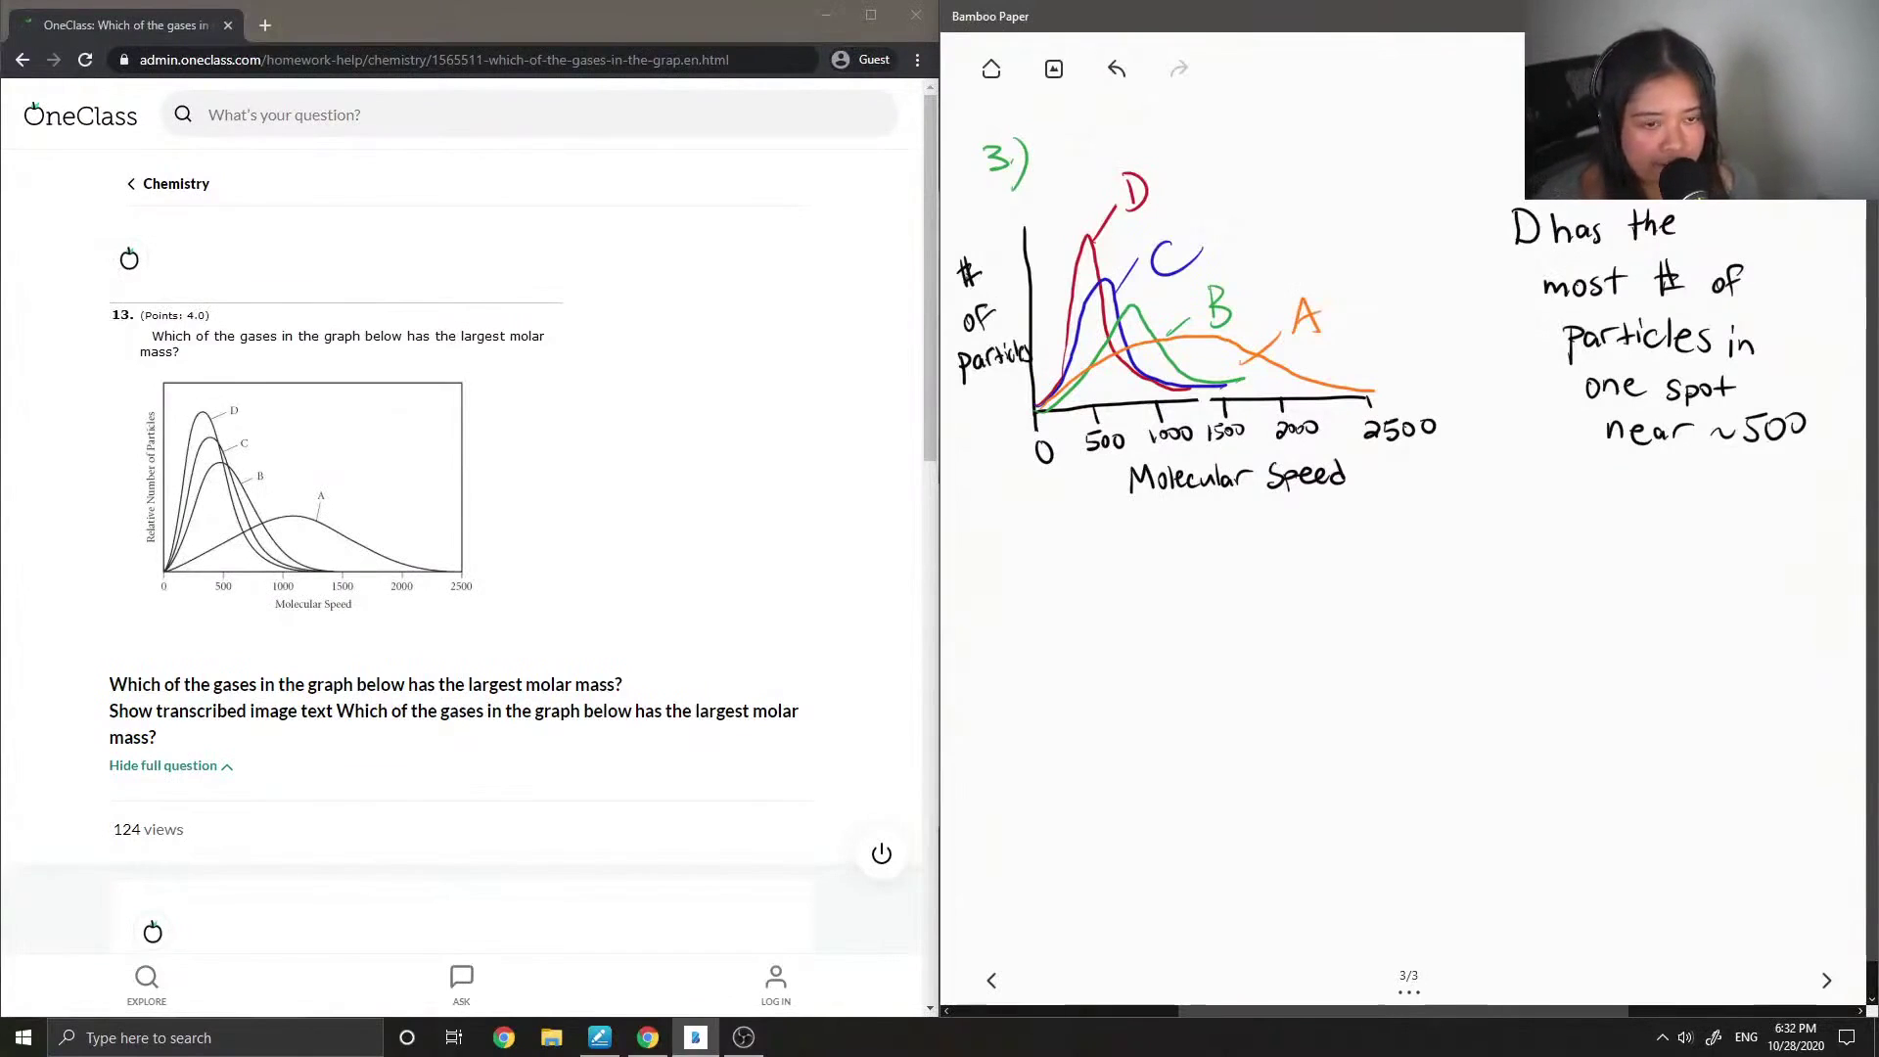
Step: Add '∴ D has the largest molar mass' beneath that note
{"action": "left_click", "coordinate": [1539, 497]}
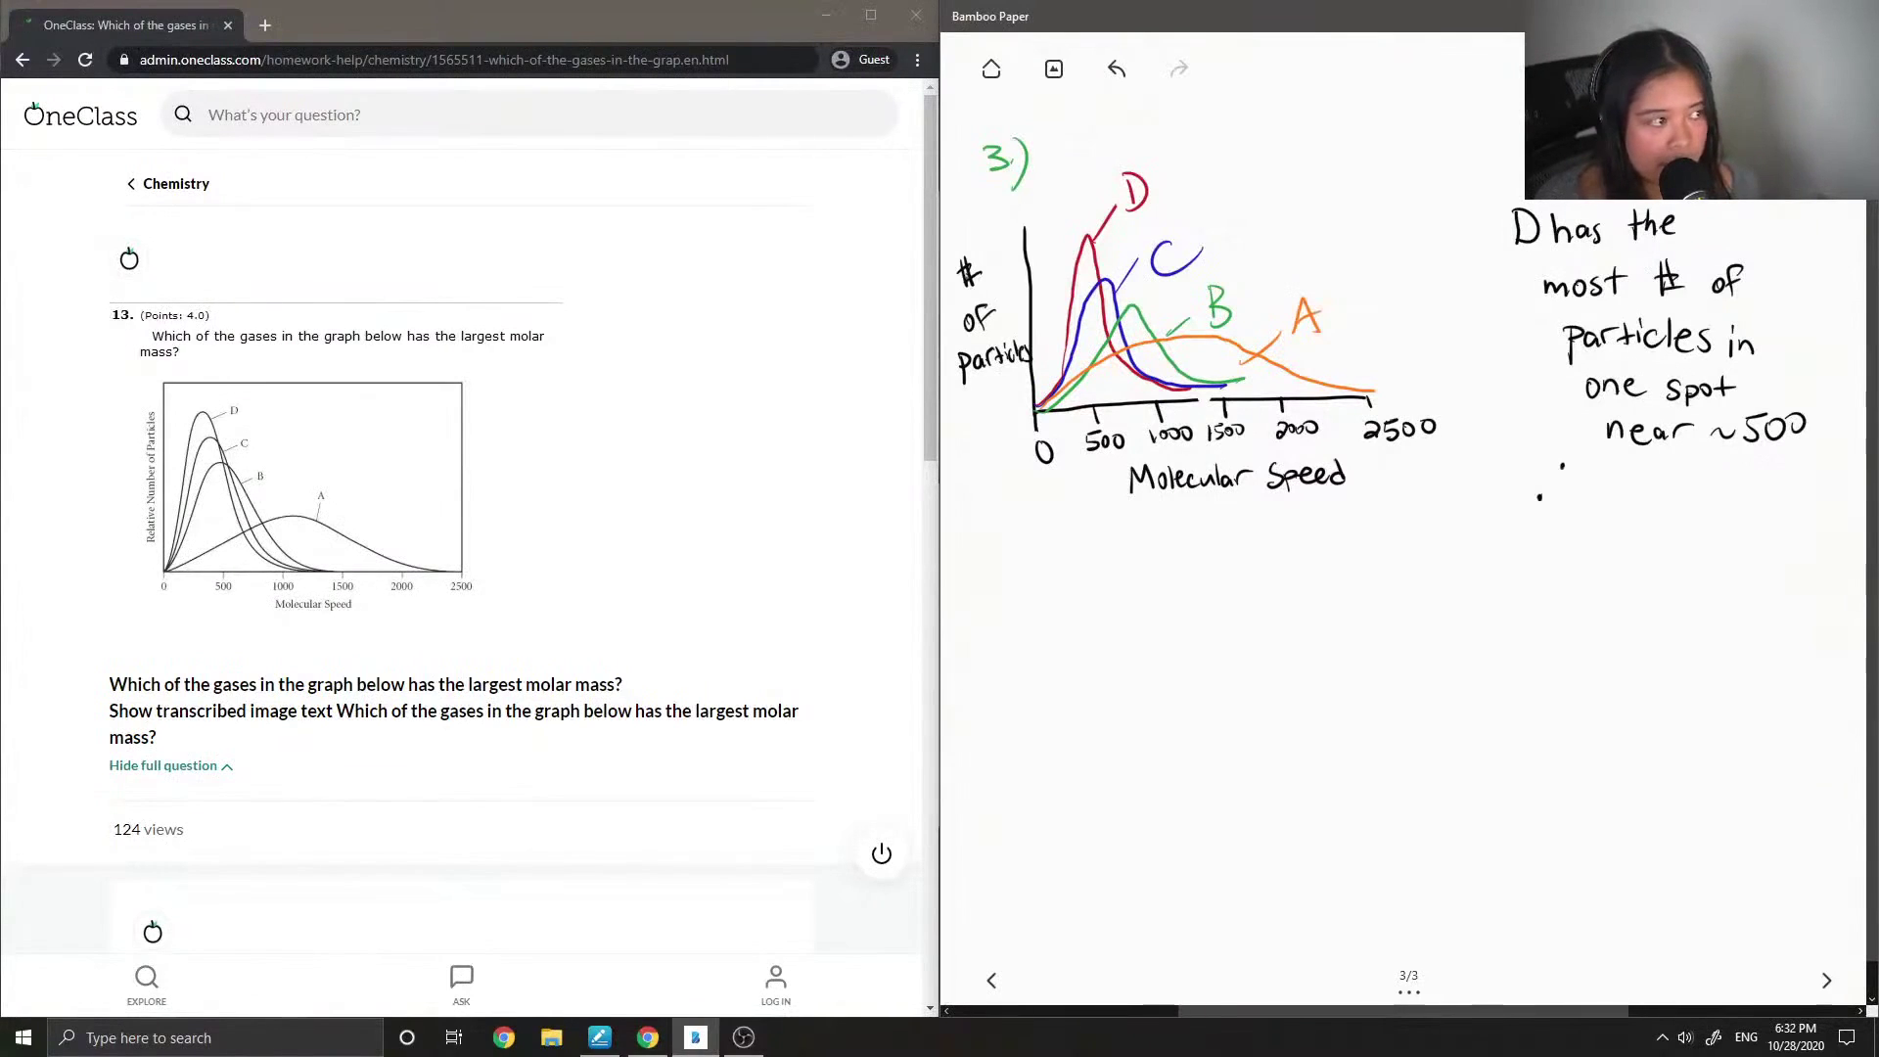
{"action": "mouse_move", "coordinate": [1595, 464]}
{"action": "left_mouse_down"}
{"action": "mouse_move", "coordinate": [1598, 497]}
{"action": "mouse_move", "coordinate": [1748, 496]}
{"action": "left_mouse_up"}
{"action": "left_click_drag", "start_coordinate": [1748, 484], "coordinate": [1761, 494]}
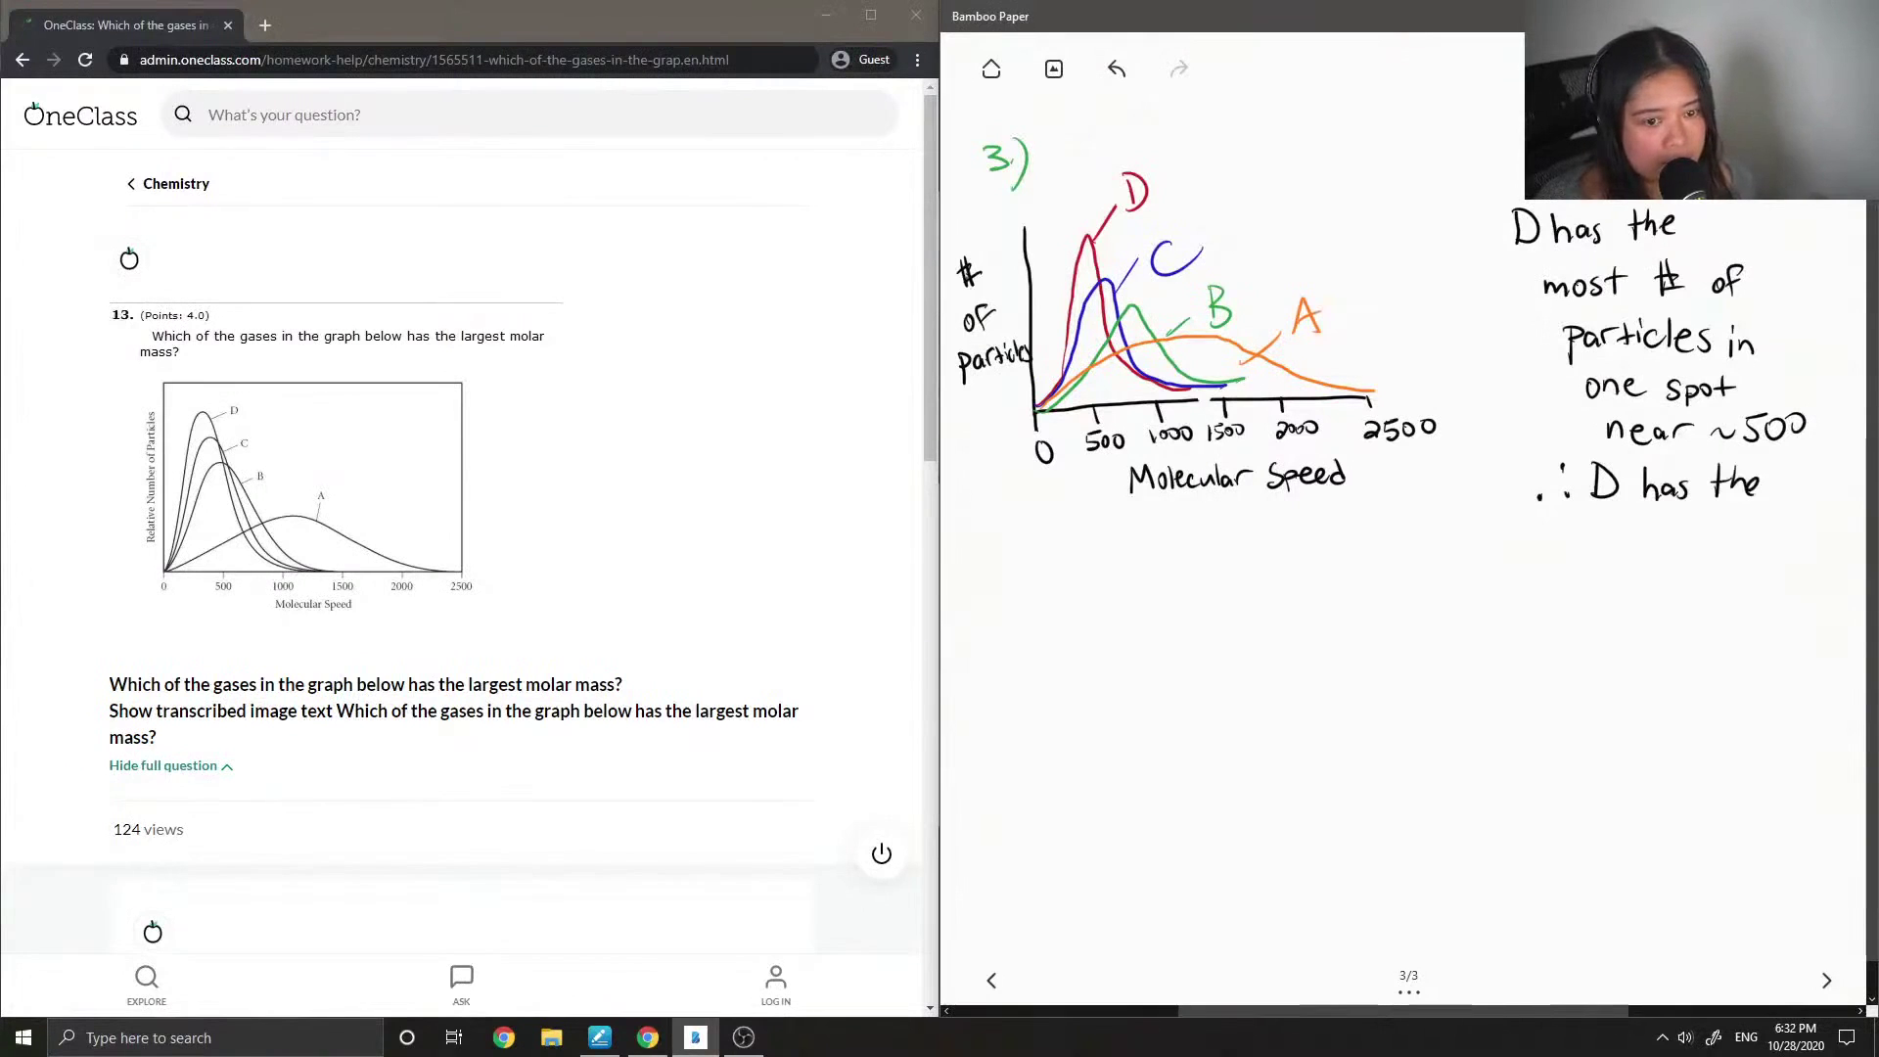
{"action": "mouse_move", "coordinate": [1609, 535]}
{"action": "left_mouse_down"}
{"action": "mouse_move", "coordinate": [1604, 561]}
{"action": "mouse_move", "coordinate": [1636, 552]}
{"action": "left_mouse_up"}
{"action": "mouse_move", "coordinate": [1653, 524]}
{"action": "left_mouse_down"}
{"action": "mouse_move", "coordinate": [1653, 550]}
{"action": "mouse_move", "coordinate": [1728, 549]}
{"action": "left_mouse_up"}
{"action": "left_click_drag", "start_coordinate": [1737, 532], "coordinate": [1732, 531]}
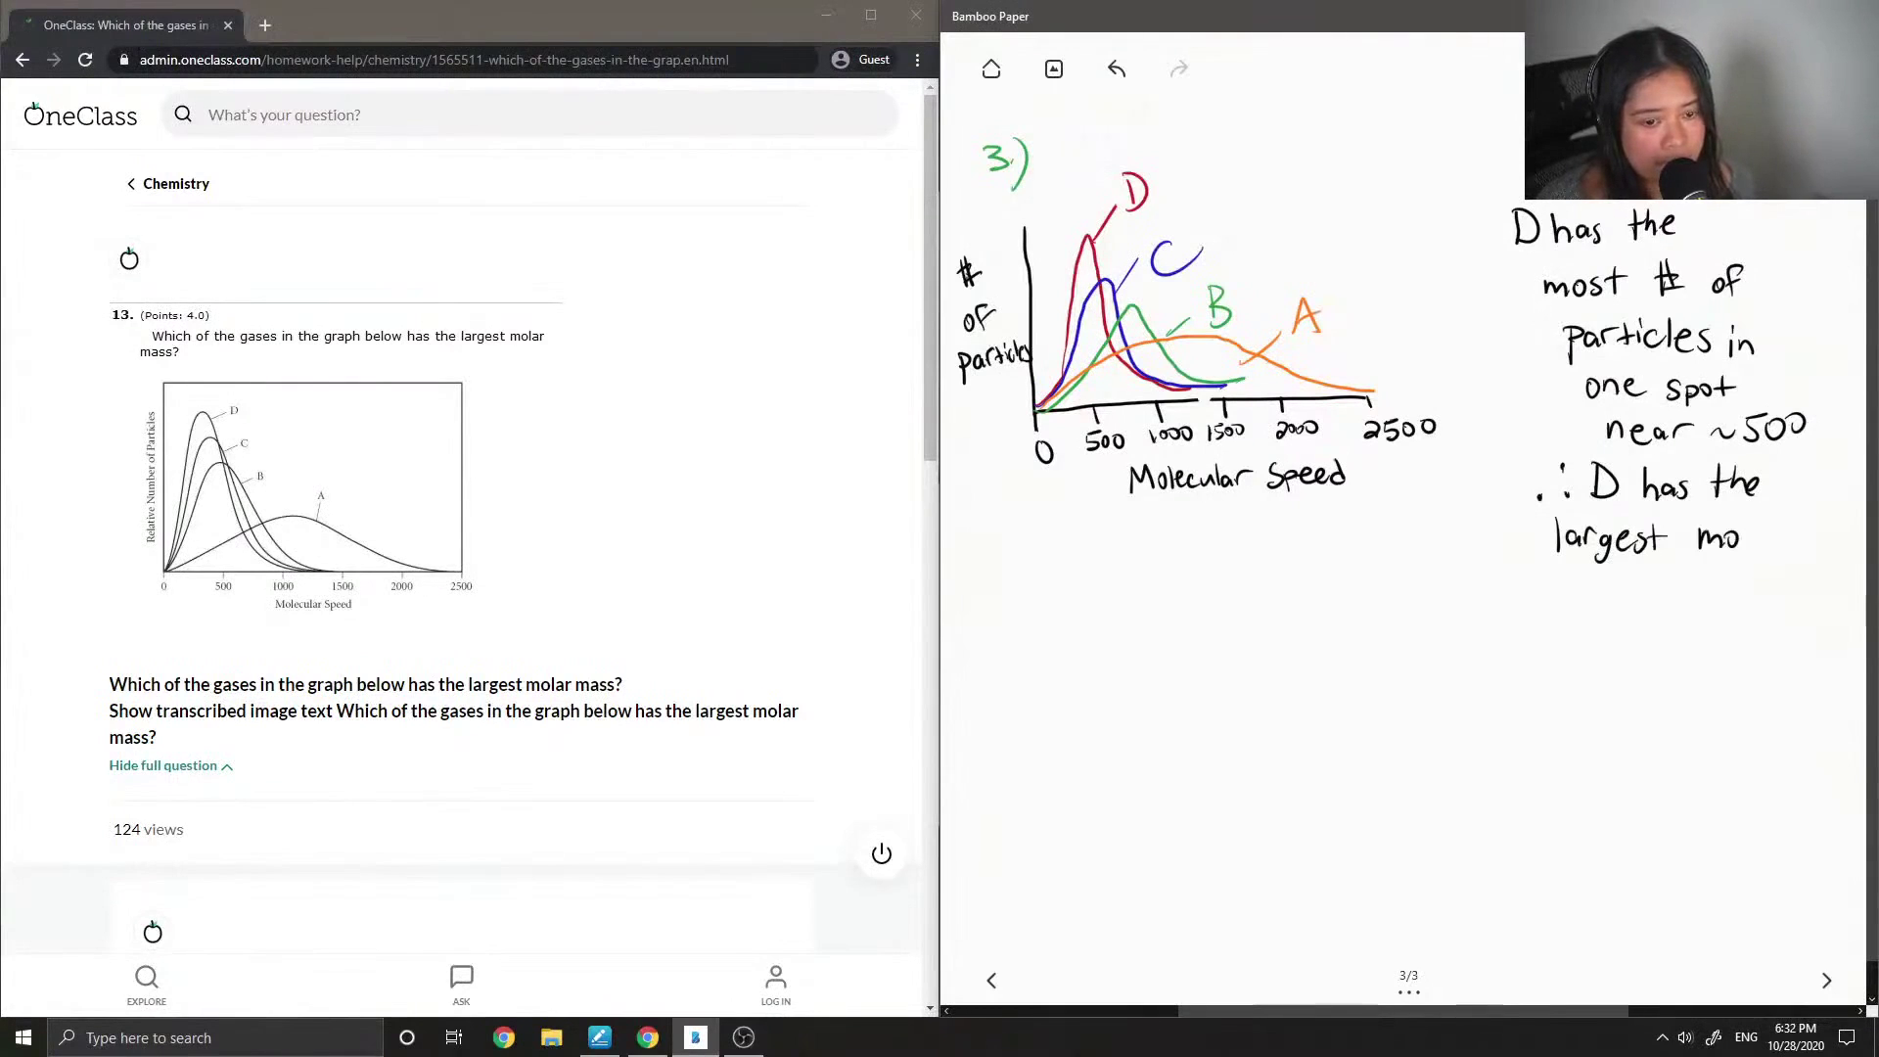
{"action": "left_click_drag", "start_coordinate": [1619, 600], "coordinate": [1645, 600]}
{"action": "left_click_drag", "start_coordinate": [1656, 581], "coordinate": [1655, 587]}
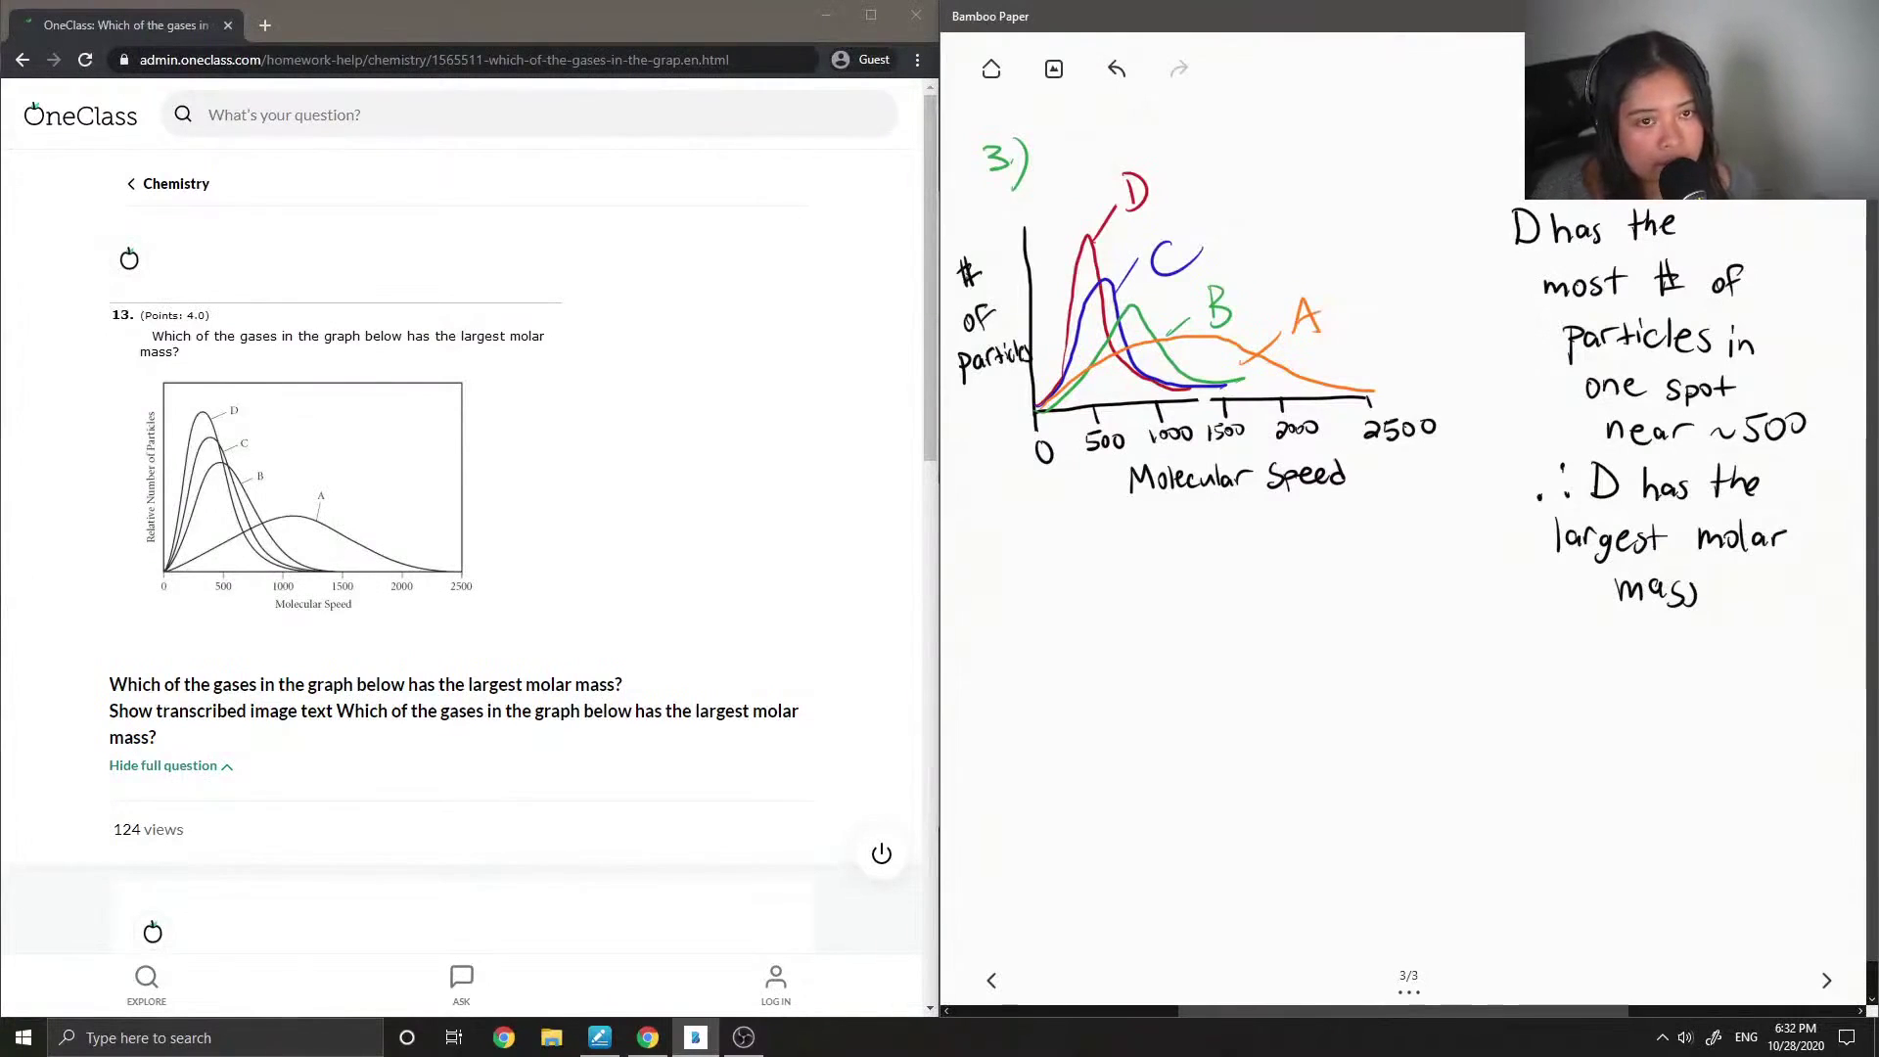
{"action": "left_click", "coordinate": [1701, 69]}
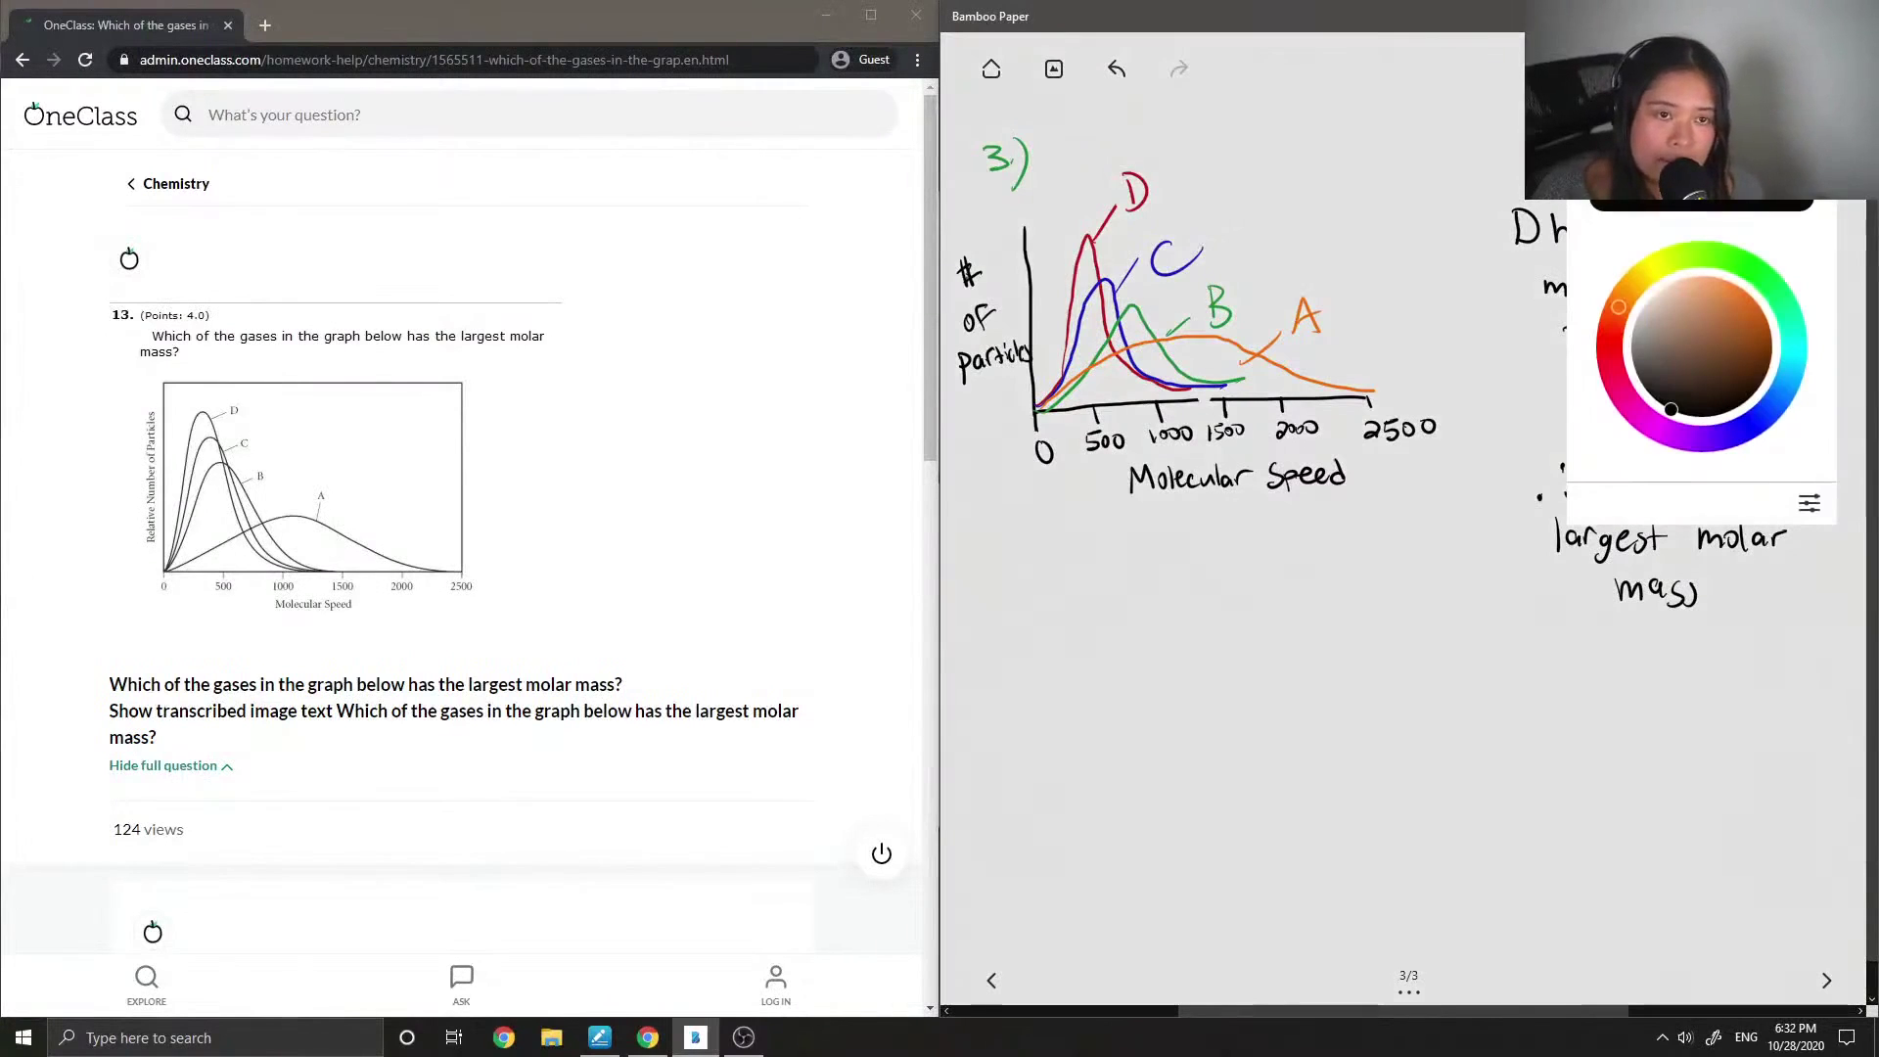
Step: In green ink, write '* Molar mass is inversely proportional' below the graph
{"action": "left_click", "coordinate": [1810, 502]}
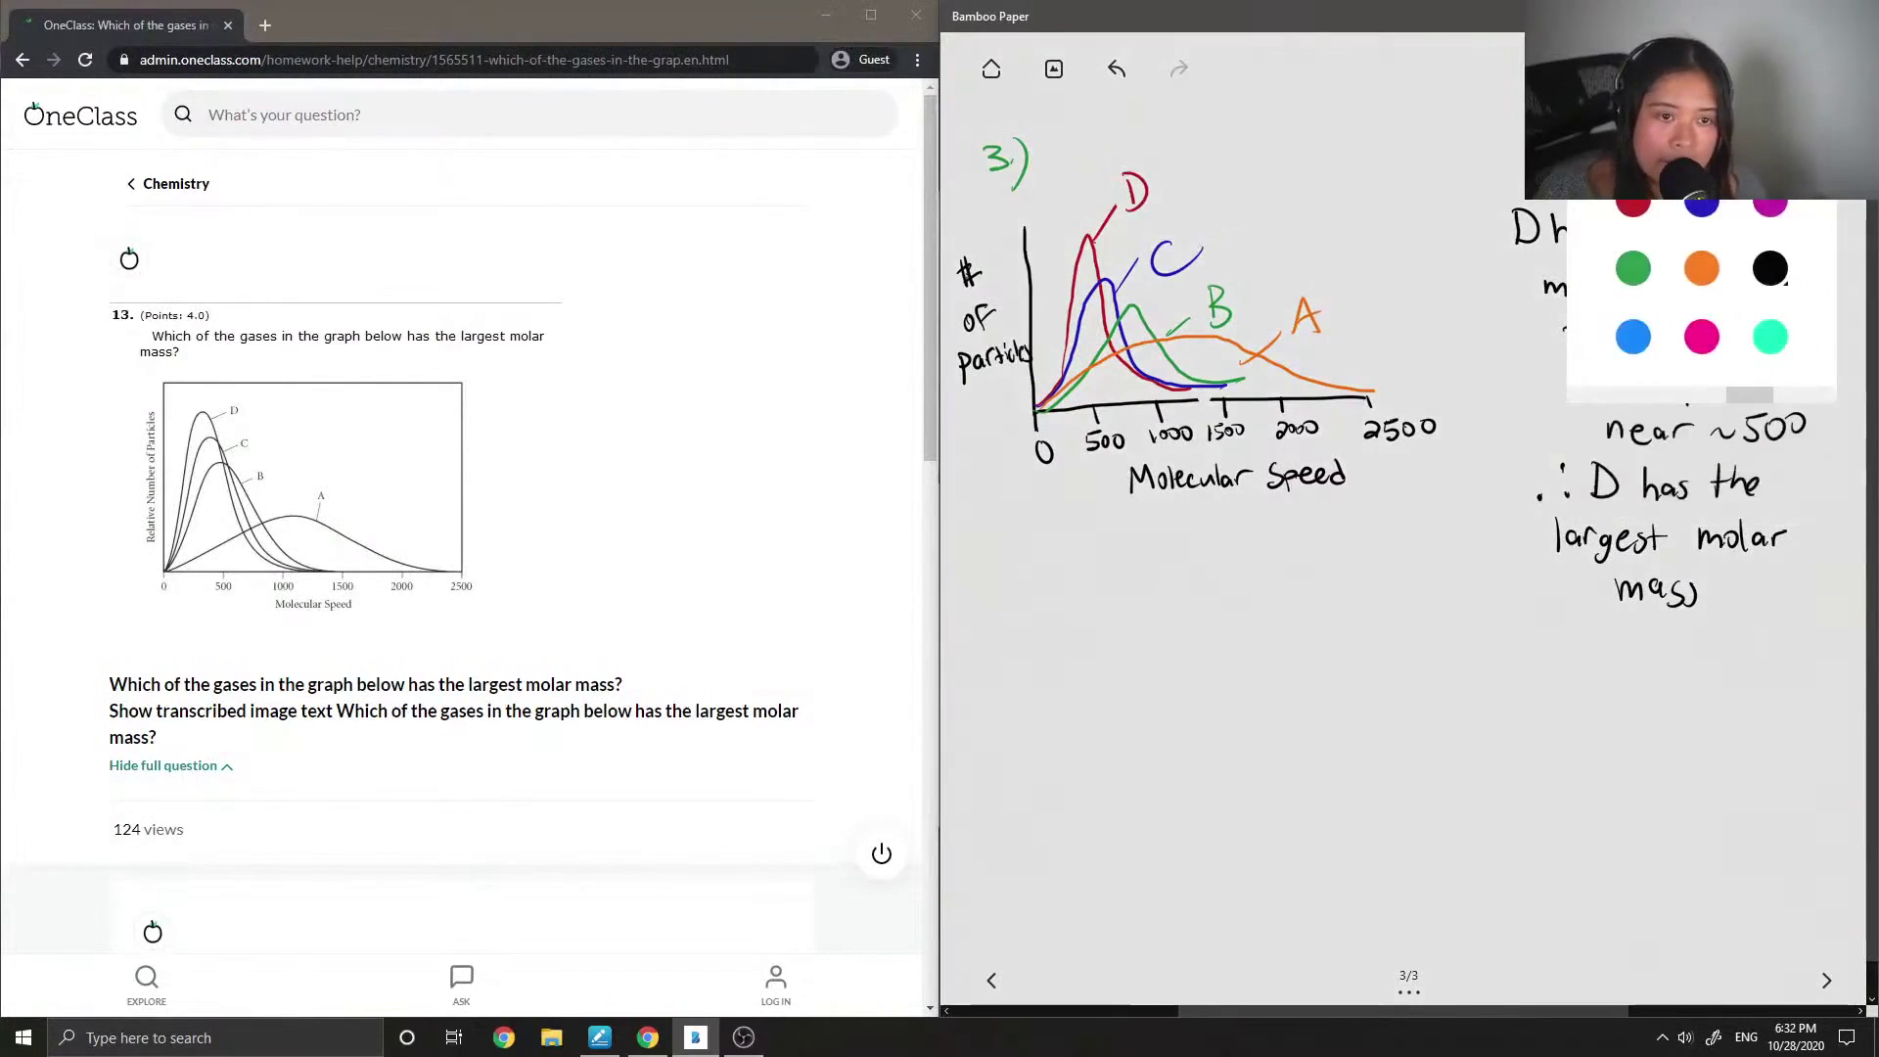
{"action": "left_click", "coordinate": [1769, 268]}
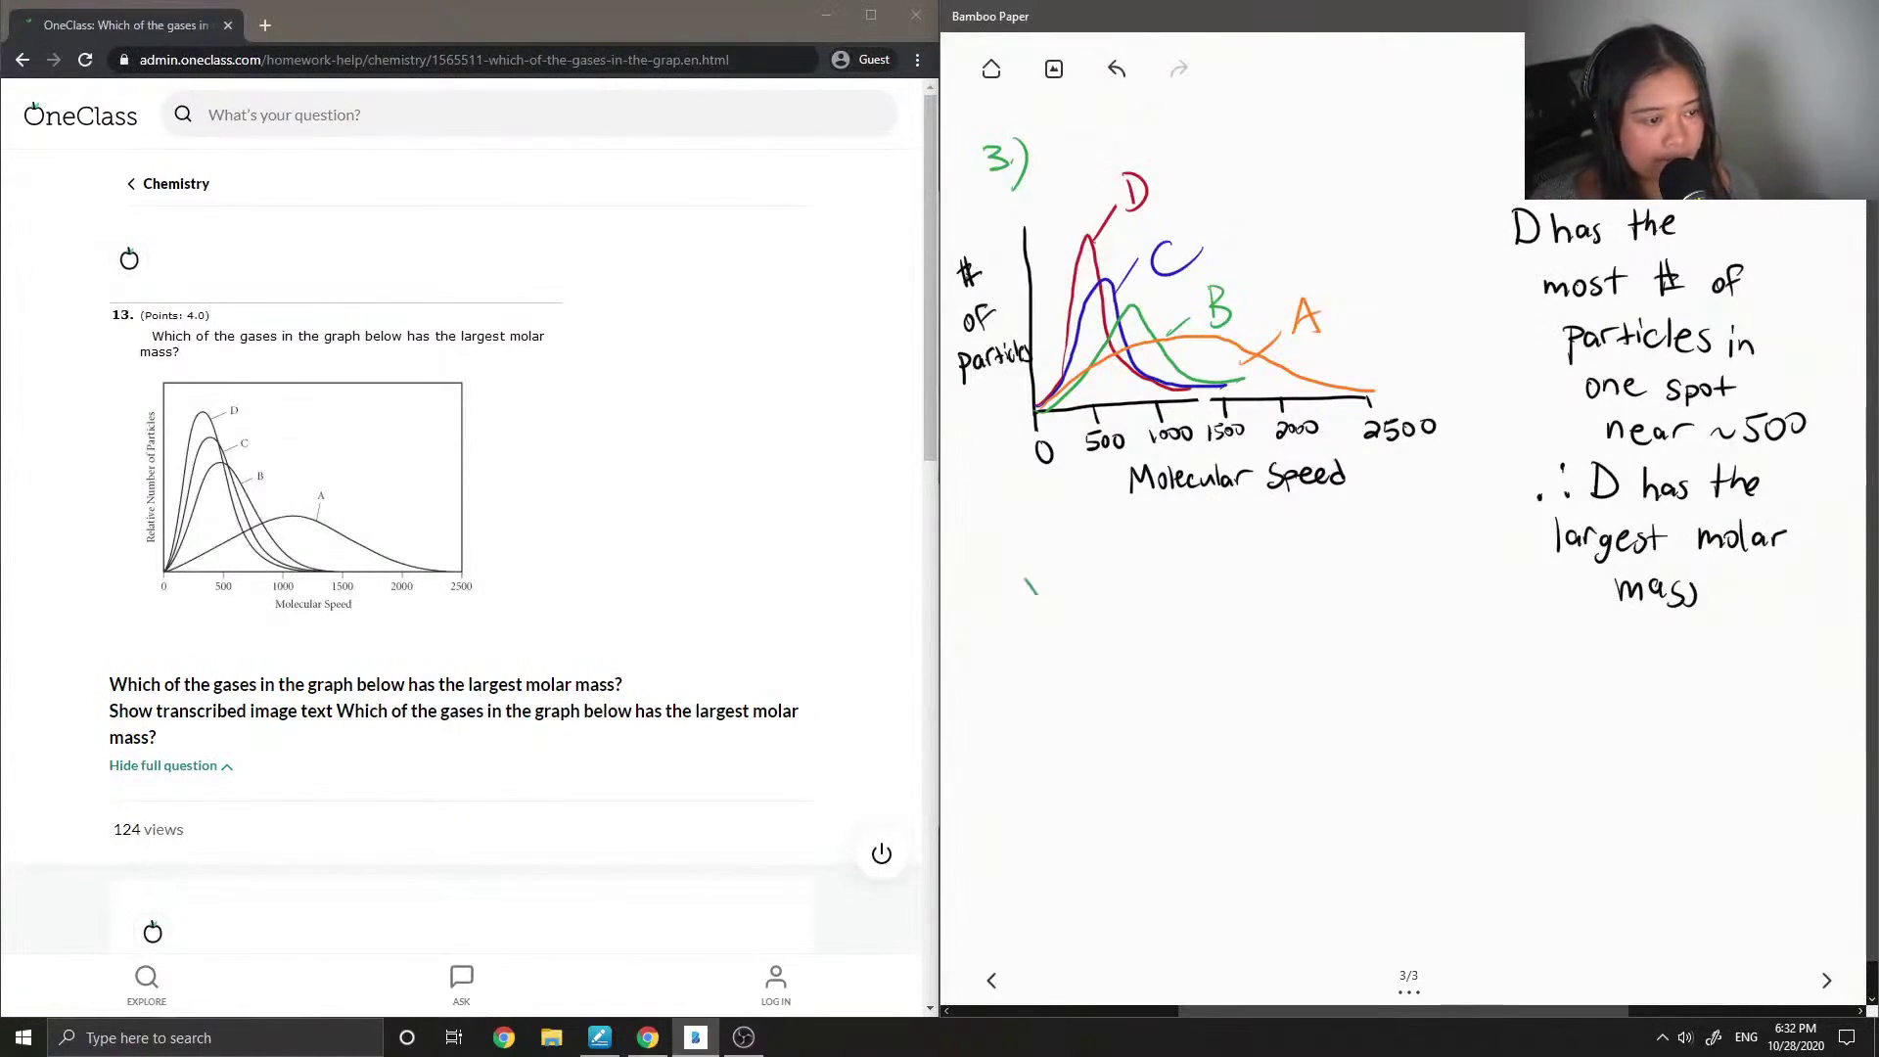
{"action": "left_click_drag", "start_coordinate": [1042, 576], "coordinate": [1036, 604]}
{"action": "mouse_move", "coordinate": [1024, 589]}
{"action": "left_mouse_down"}
{"action": "mouse_move", "coordinate": [1073, 573]}
{"action": "mouse_move", "coordinate": [1119, 596]}
{"action": "left_mouse_up"}
{"action": "left_click_drag", "start_coordinate": [1127, 581], "coordinate": [1291, 583]}
{"action": "mouse_move", "coordinate": [1062, 637]}
{"action": "left_mouse_down"}
{"action": "mouse_move", "coordinate": [1062, 655]}
{"action": "mouse_move", "coordinate": [1157, 651]}
{"action": "left_mouse_up"}
{"action": "mouse_move", "coordinate": [1163, 623]}
{"action": "left_mouse_down"}
{"action": "mouse_move", "coordinate": [1161, 652]}
{"action": "mouse_move", "coordinate": [1222, 635]}
{"action": "mouse_move", "coordinate": [1264, 653]}
{"action": "left_mouse_up"}
{"action": "left_click_drag", "start_coordinate": [1264, 627], "coordinate": [1277, 630]}
{"action": "mouse_move", "coordinate": [1288, 640]}
{"action": "left_mouse_down"}
{"action": "mouse_move", "coordinate": [1298, 623]}
{"action": "mouse_move", "coordinate": [1395, 638]}
{"action": "left_mouse_up"}
Step: Finish with 'to speed' and add 'Largest particles are slower' underneath
{"action": "mouse_move", "coordinate": [1204, 660]}
{"action": "left_mouse_down"}
{"action": "mouse_move", "coordinate": [1205, 690]}
{"action": "mouse_move", "coordinate": [1216, 671]}
{"action": "left_mouse_up"}
{"action": "left_click_drag", "start_coordinate": [1222, 679], "coordinate": [1306, 685]}
{"action": "left_click_drag", "start_coordinate": [1310, 678], "coordinate": [1343, 690]}
{"action": "left_click_drag", "start_coordinate": [1339, 676], "coordinate": [1328, 687]}
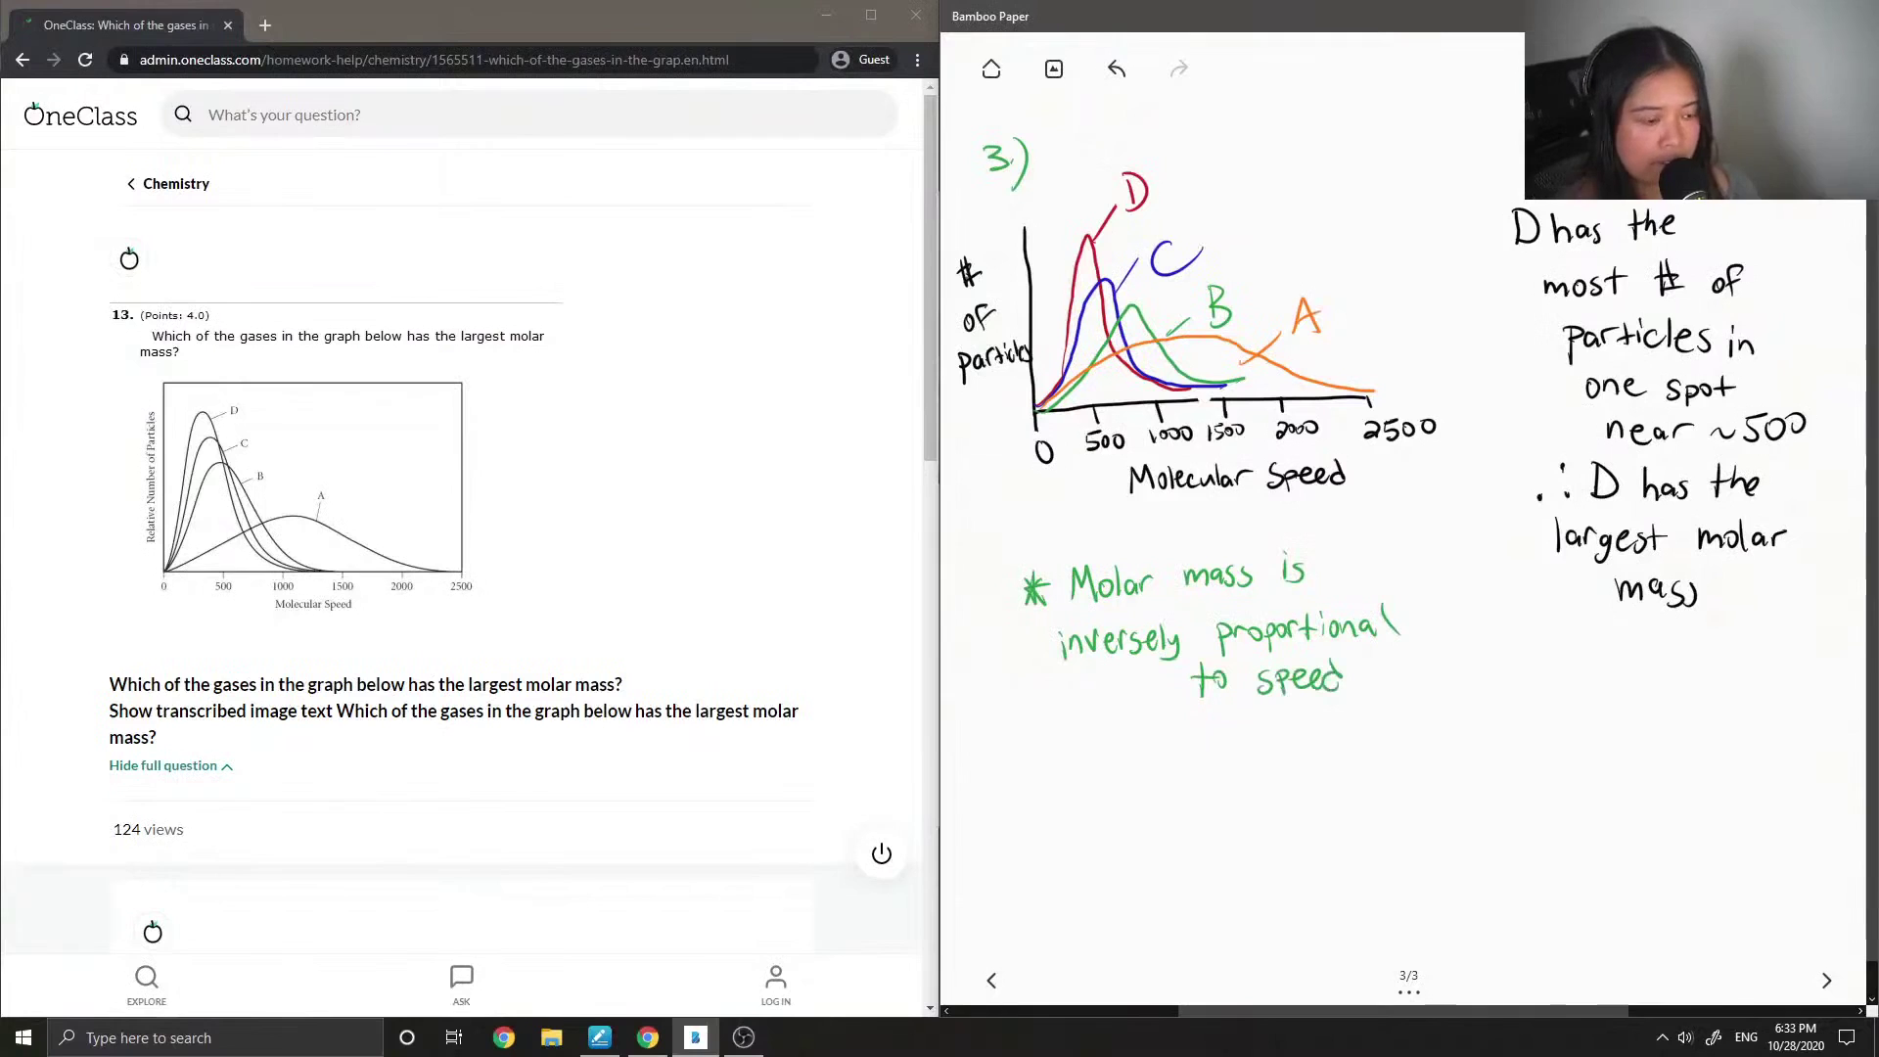
{"action": "mouse_move", "coordinate": [1064, 729]}
{"action": "left_mouse_down"}
{"action": "mouse_move", "coordinate": [1080, 758]}
{"action": "mouse_move", "coordinate": [1120, 741]}
{"action": "mouse_move", "coordinate": [1132, 756]}
{"action": "left_mouse_up"}
{"action": "mouse_move", "coordinate": [1147, 739]}
{"action": "left_mouse_down"}
{"action": "mouse_move", "coordinate": [1138, 757]}
{"action": "mouse_move", "coordinate": [1260, 746]}
{"action": "left_mouse_up"}
{"action": "left_click_drag", "start_coordinate": [1249, 734], "coordinate": [1287, 751]}
{"action": "left_click_drag", "start_coordinate": [1306, 726], "coordinate": [1323, 750]}
{"action": "mouse_move", "coordinate": [1336, 734]}
{"action": "left_mouse_down"}
{"action": "mouse_move", "coordinate": [1331, 755]}
{"action": "mouse_move", "coordinate": [1410, 736]}
{"action": "mouse_move", "coordinate": [1440, 752]}
{"action": "left_mouse_up"}
{"action": "mouse_move", "coordinate": [1459, 721]}
{"action": "left_mouse_down"}
{"action": "mouse_move", "coordinate": [1459, 752]}
{"action": "mouse_move", "coordinate": [1473, 739]}
{"action": "left_mouse_up"}
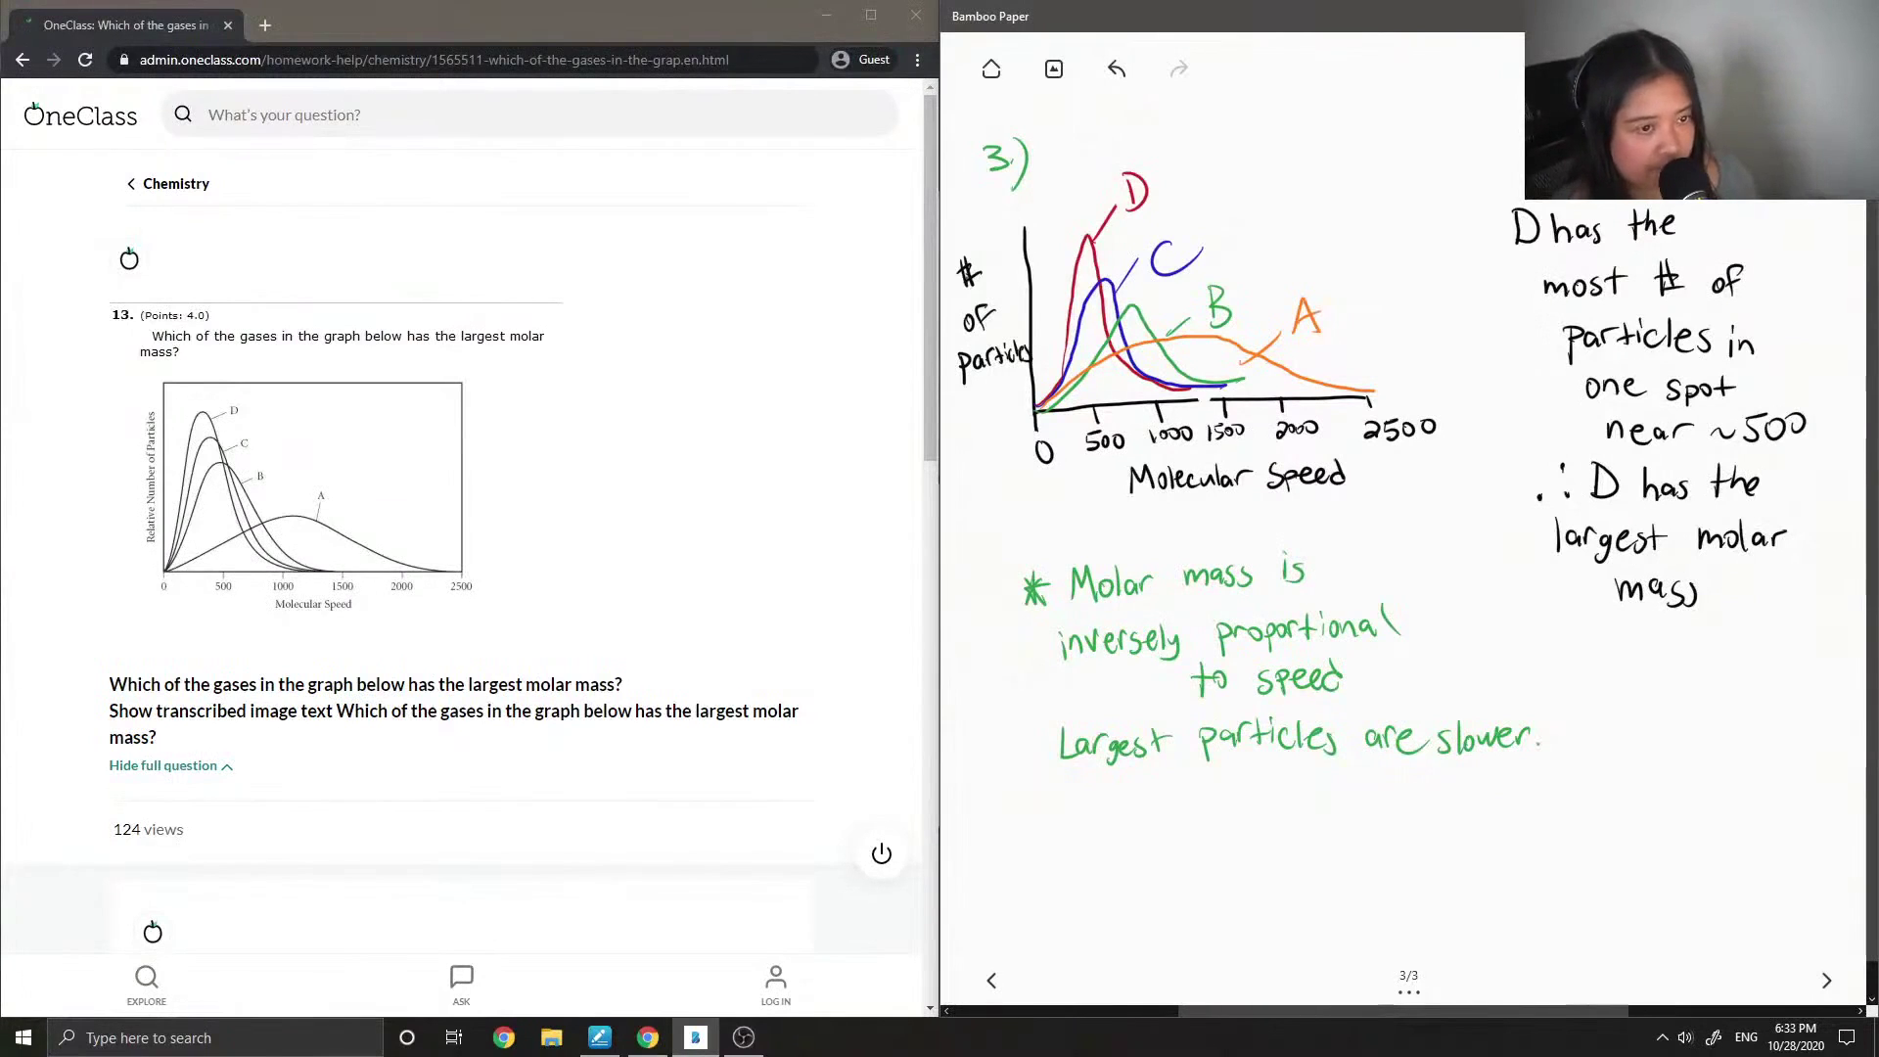
{"action": "scroll", "coordinate": [825, 407], "scroll_direction": "down", "scroll_amount": 2}
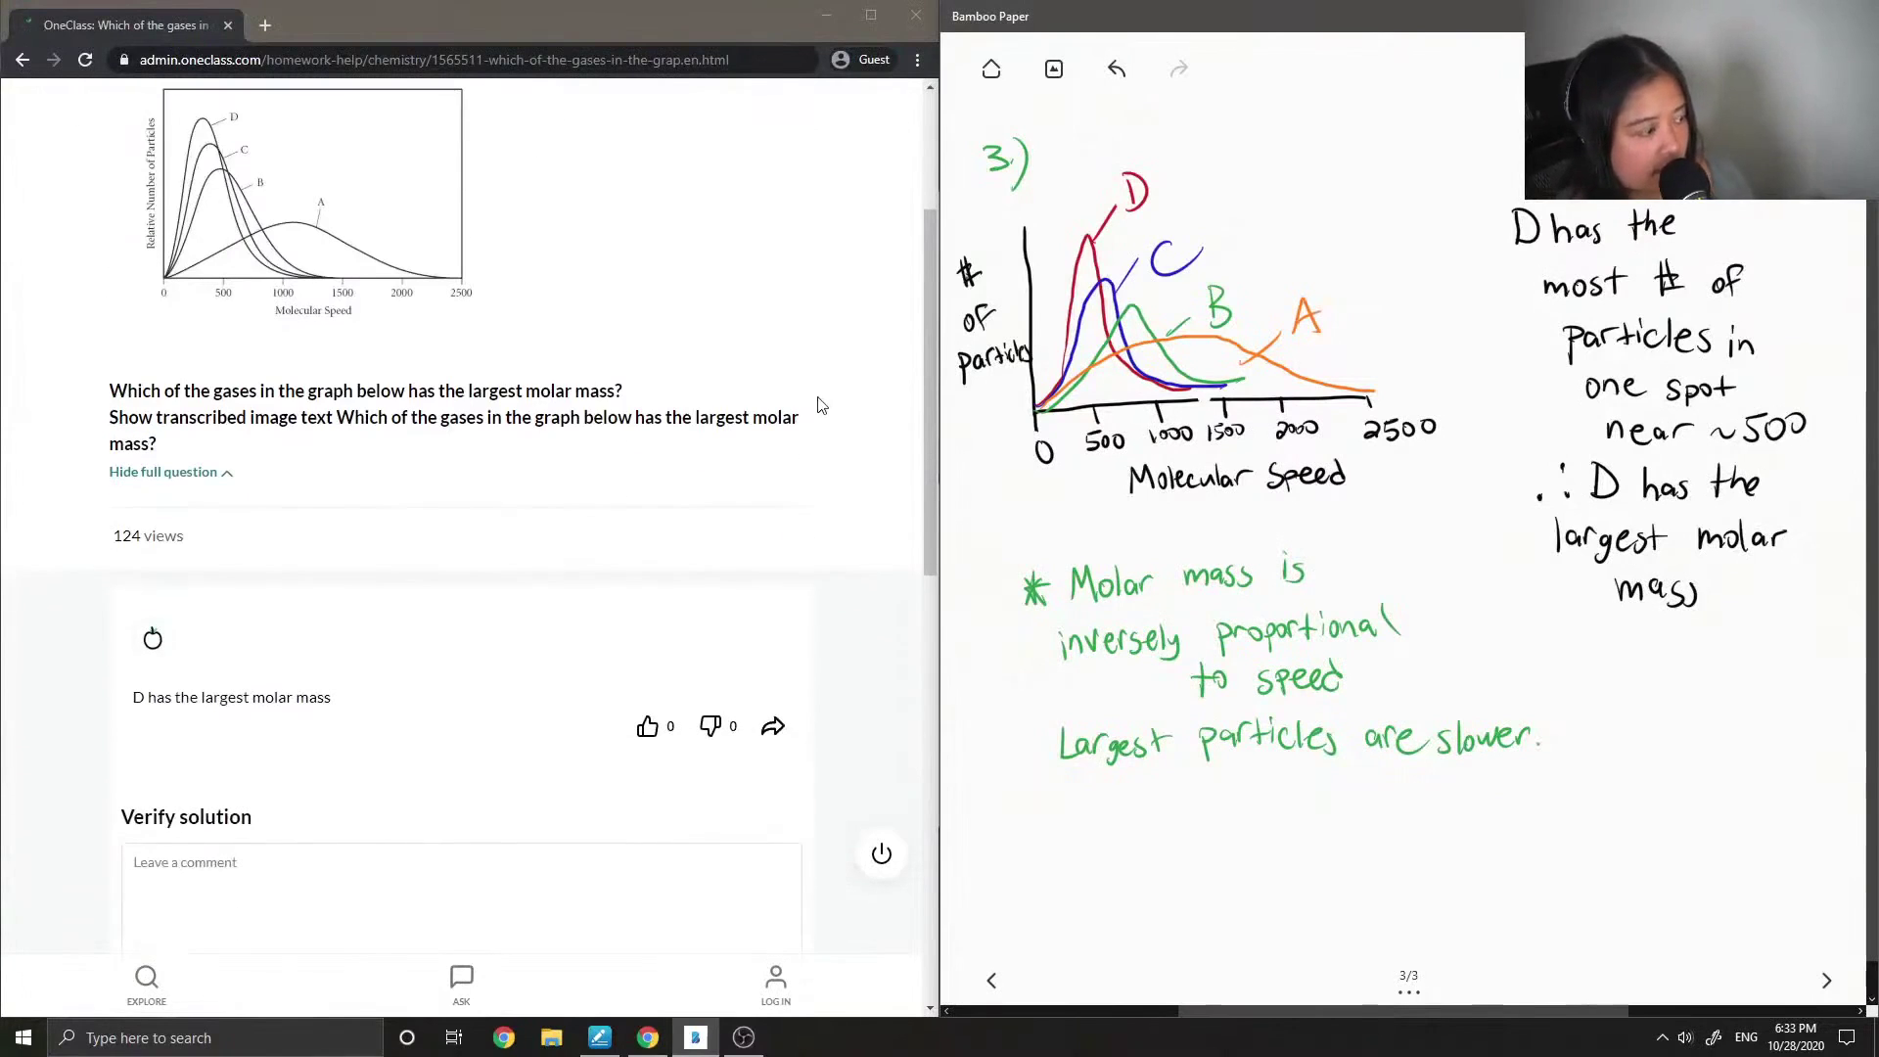
{"action": "scroll", "coordinate": [815, 418], "scroll_direction": "down", "scroll_amount": 1}
{"action": "scroll", "coordinate": [715, 599], "scroll_direction": "down", "scroll_amount": 1}
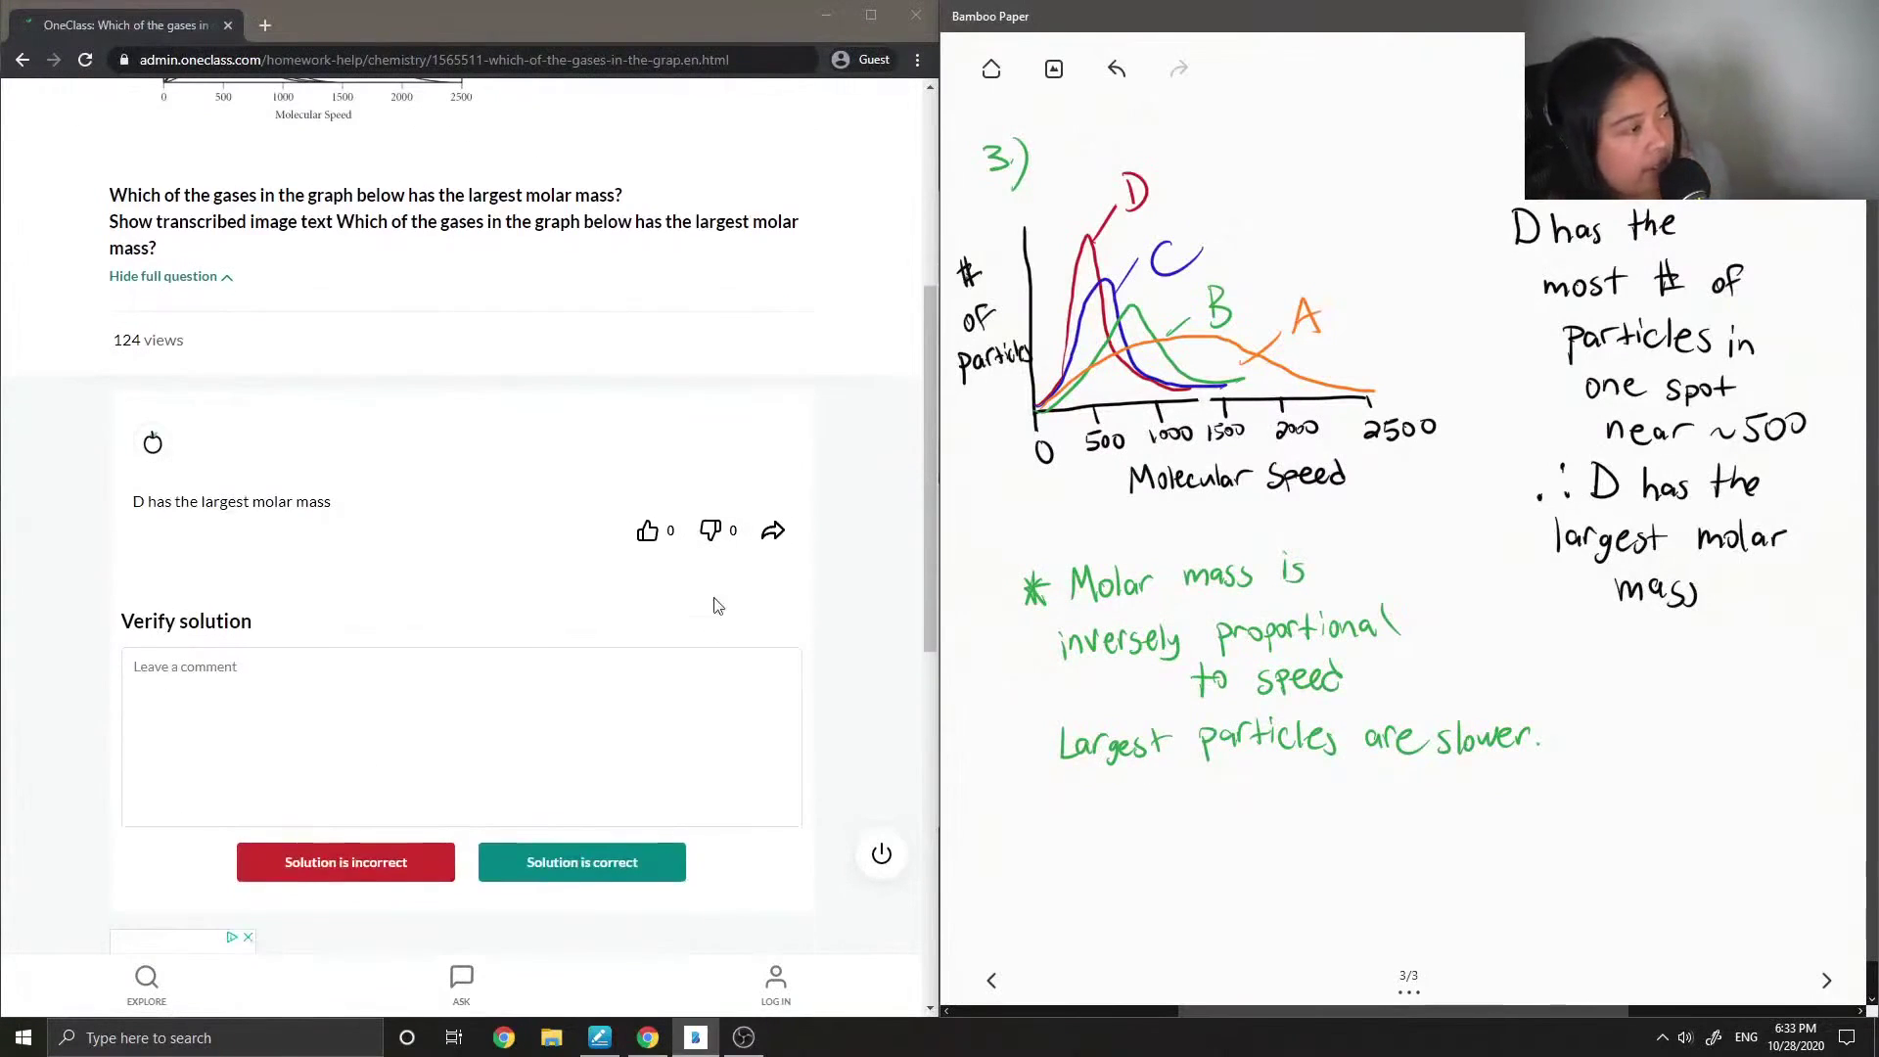
Step: Start a verification comment under the posted 'D has the largest molar mass' answer
{"action": "left_click", "coordinate": [682, 685]}
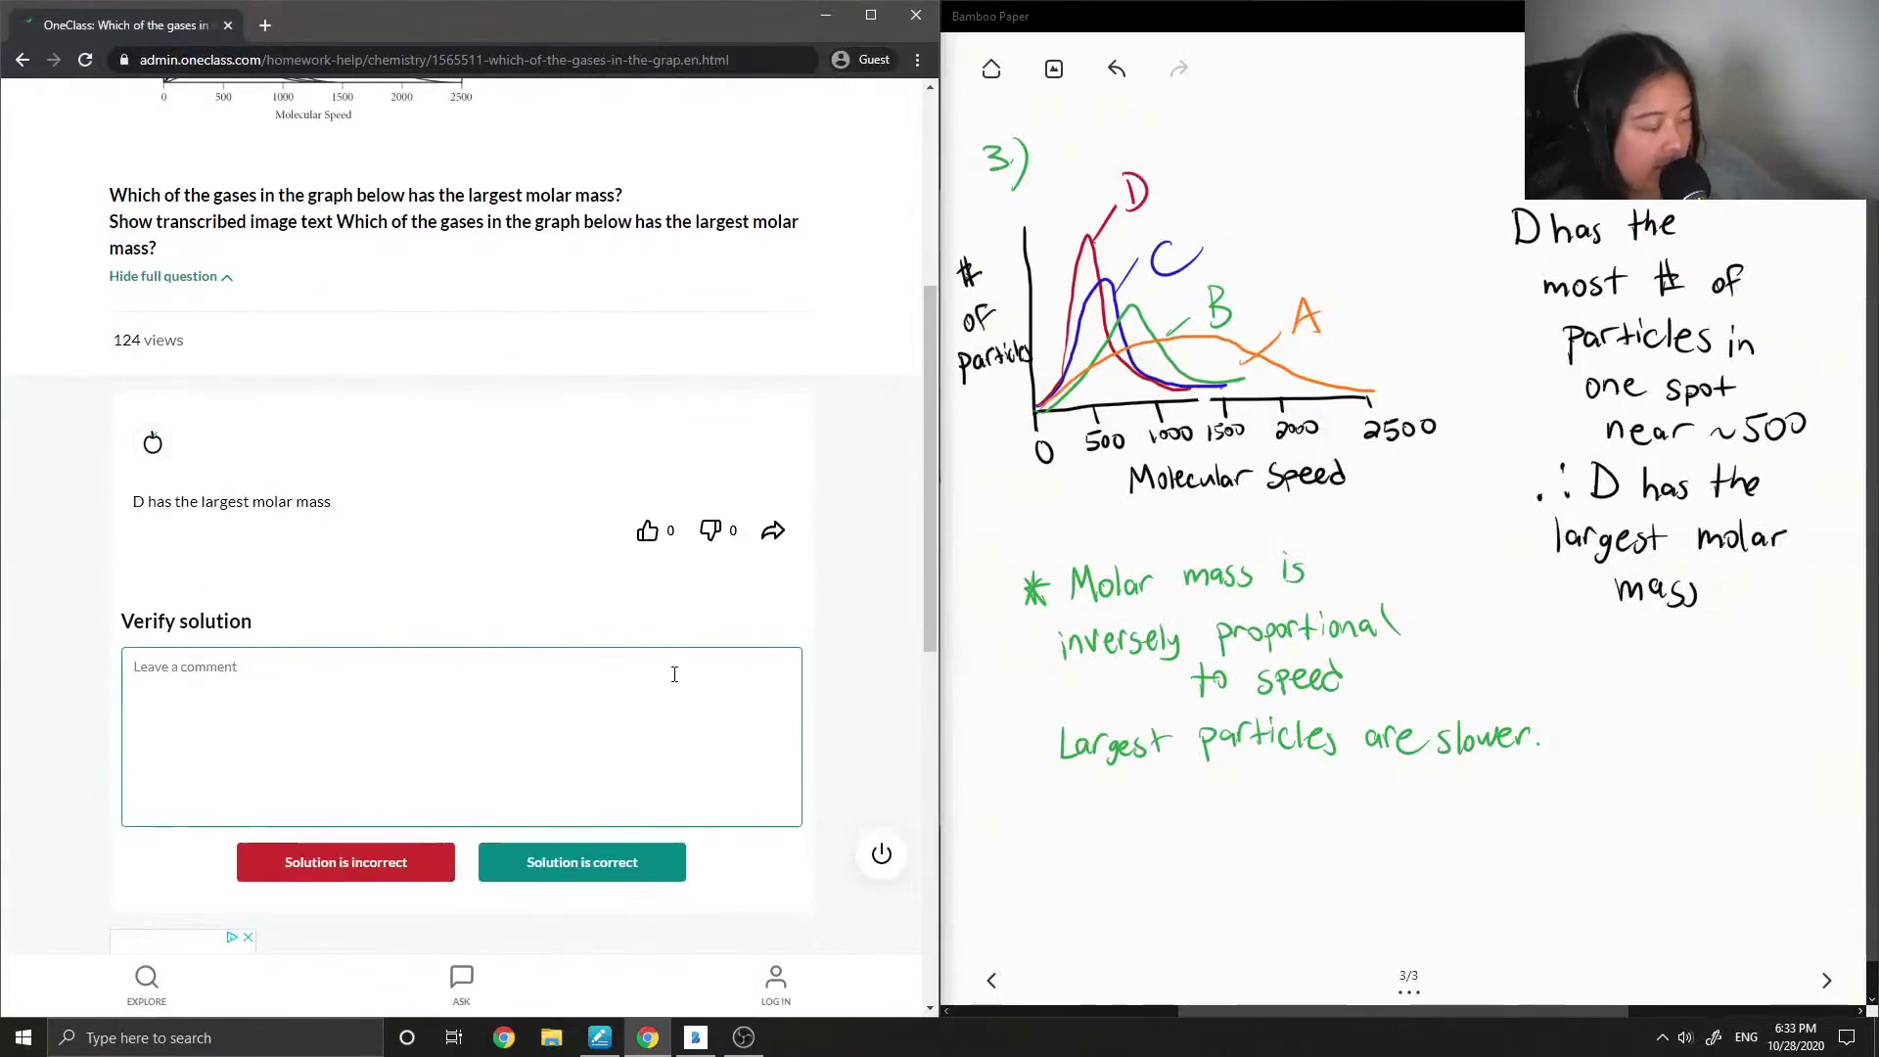
{"action": "type", "text": "Solution is co rrect!"}
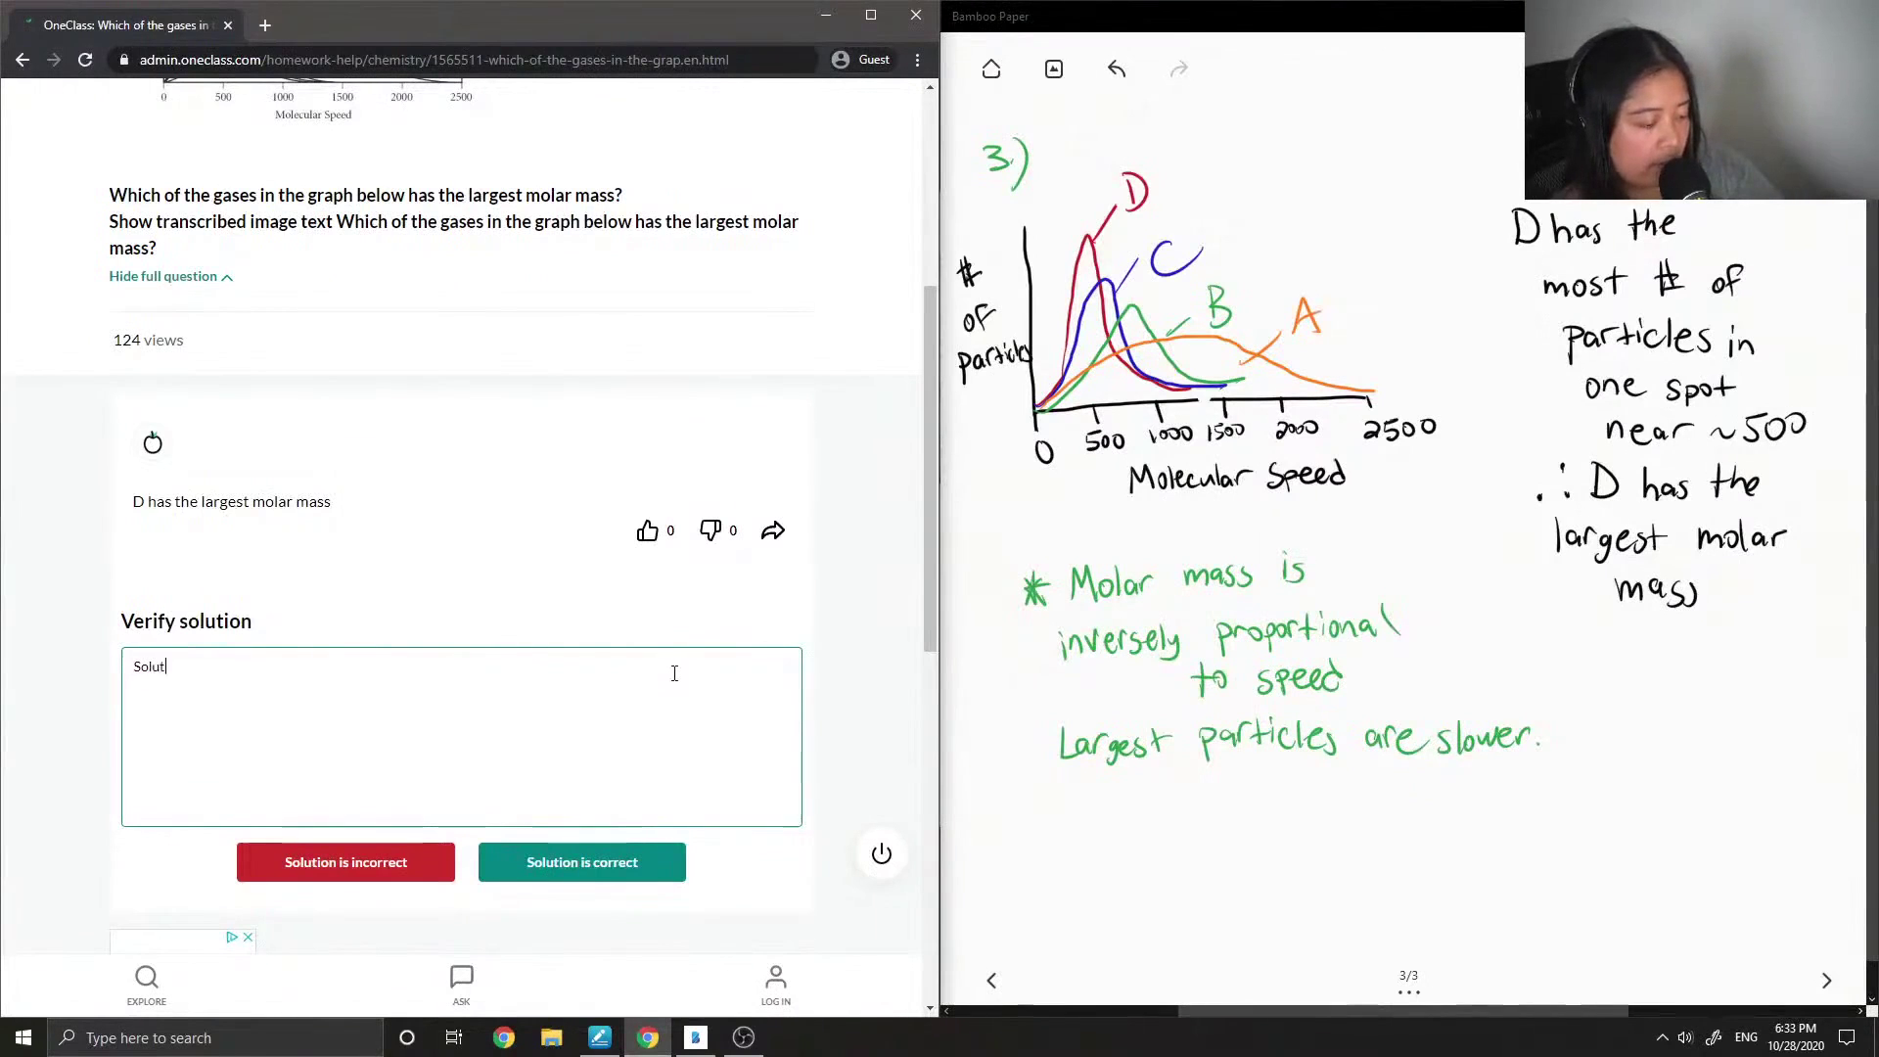